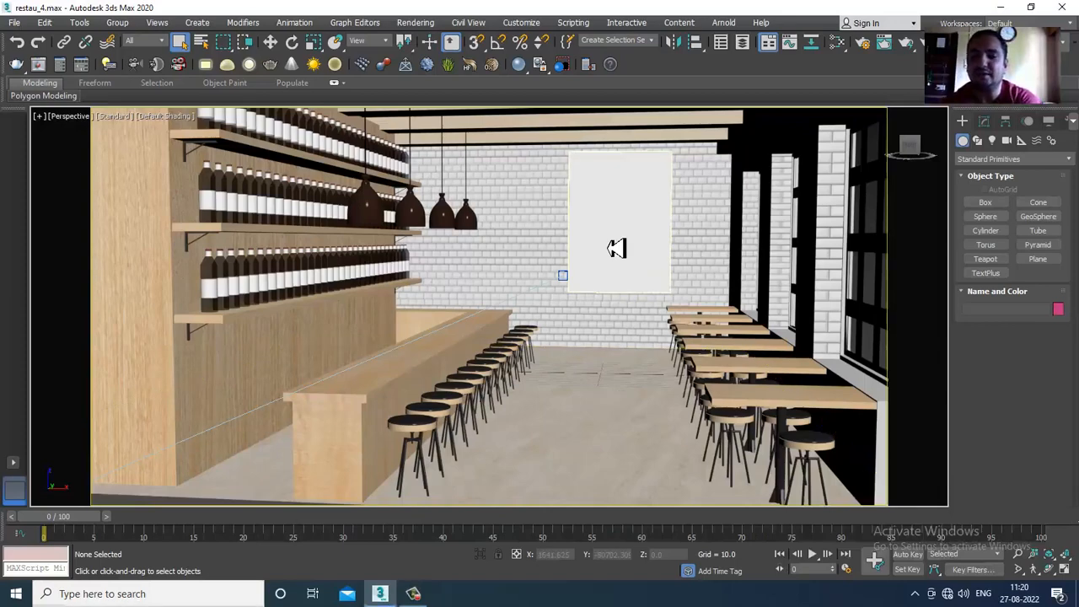
- View the restaurant reference image res_1.jpg beside the scene, and minimize its window
click(619, 248)
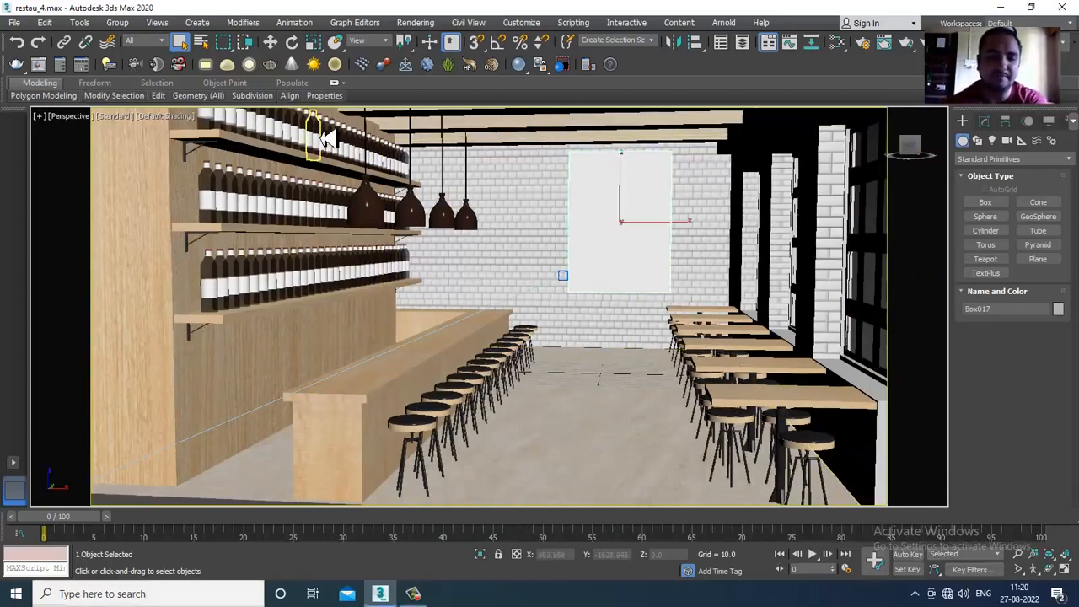
click(15, 23)
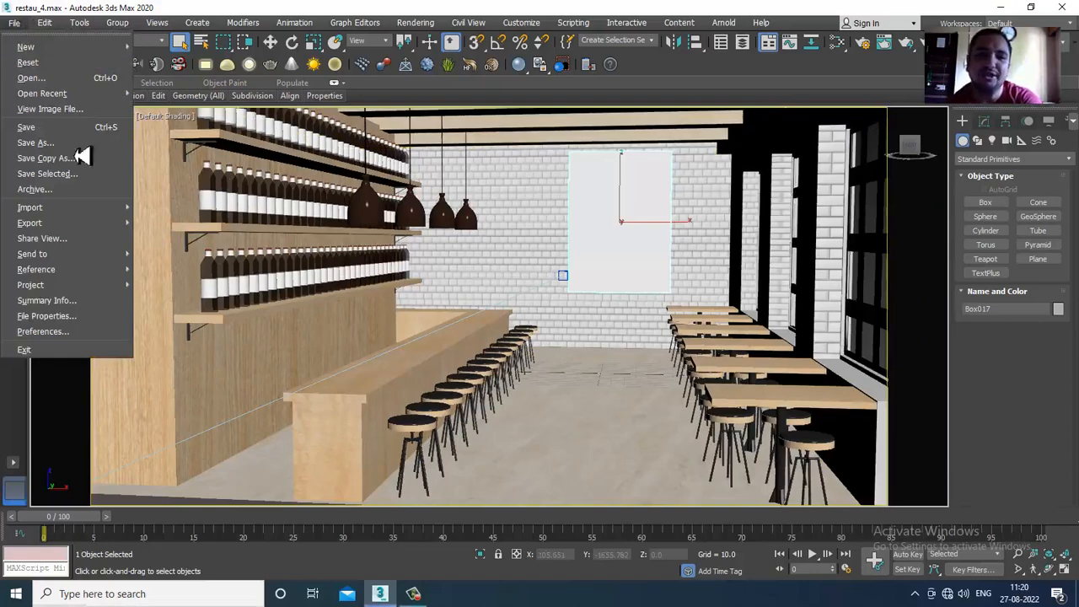
mouse_move(132, 212)
click(73, 108)
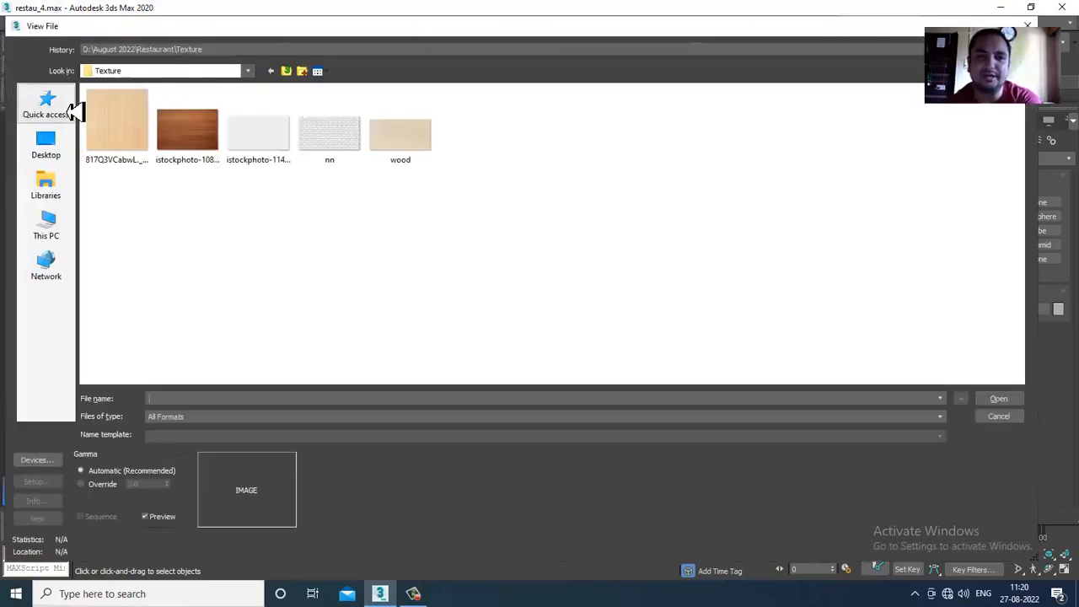
click(288, 72)
double_click(187, 139)
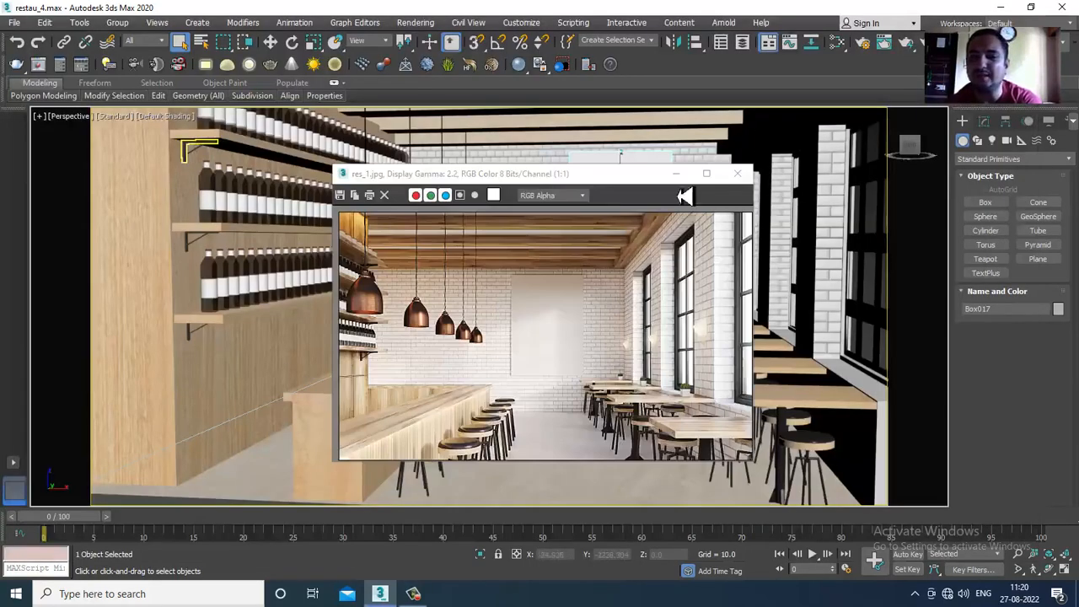
drag(616, 174, 318, 126)
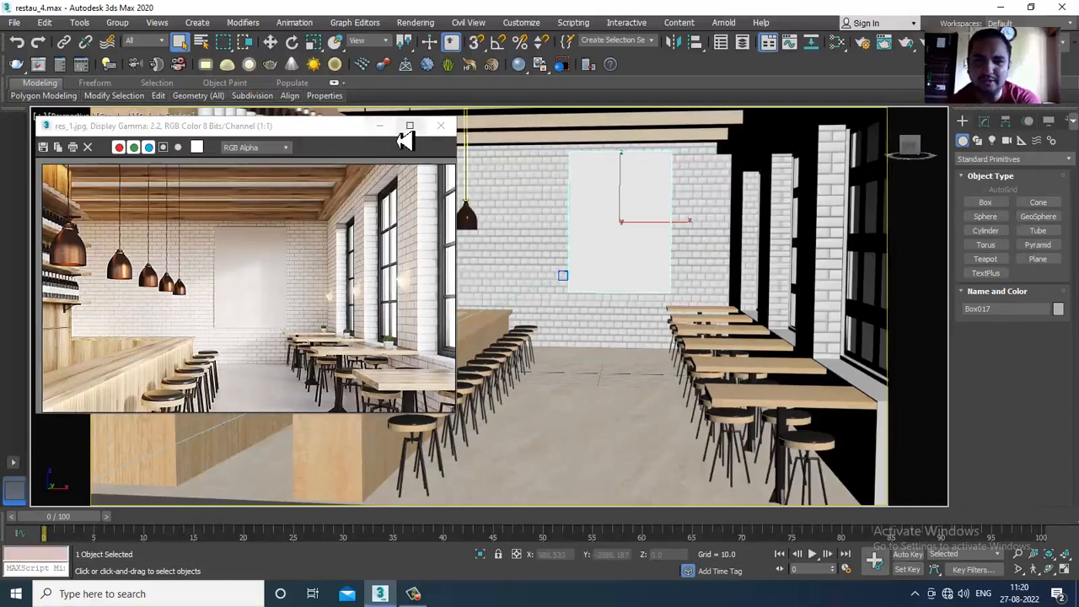
click(379, 126)
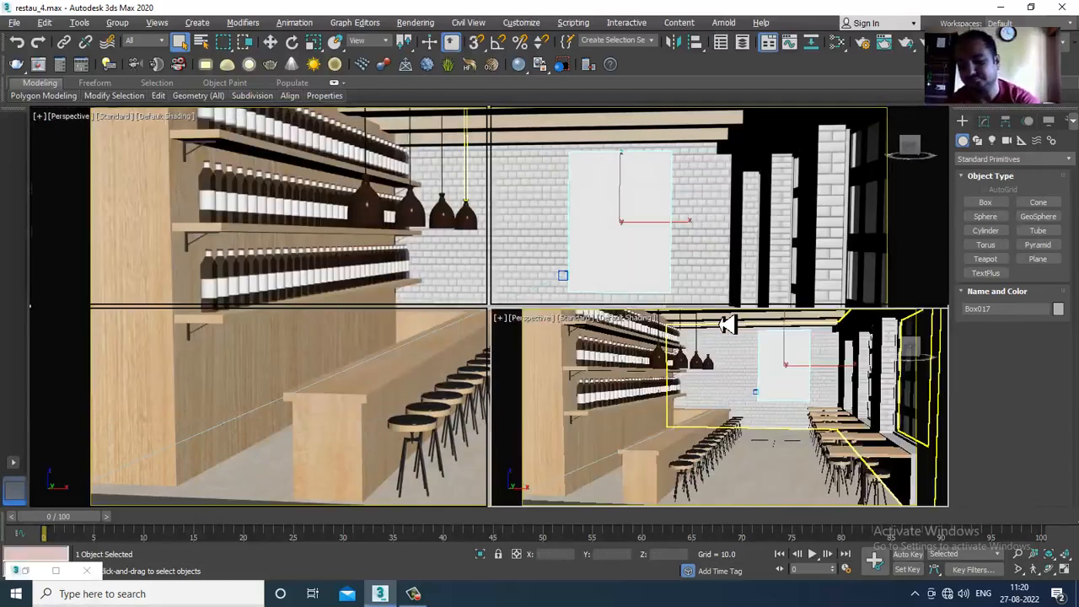
- Set up a maximized Front view that shows the whole restaurant
key(alt+w)
click(578, 217)
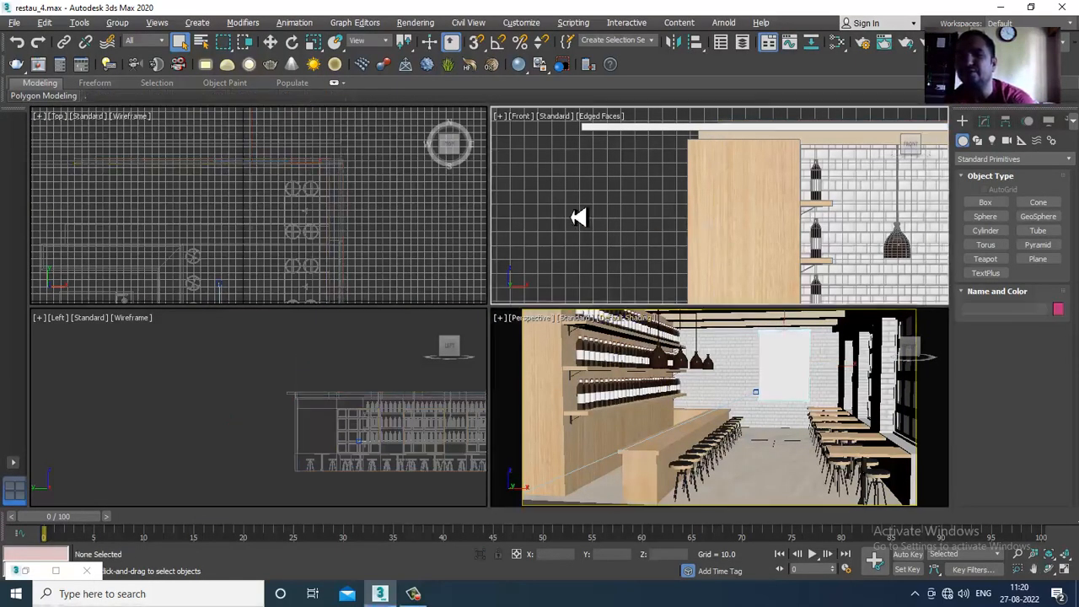
key(p)
key(z)
middle_drag(778, 273, 700, 241)
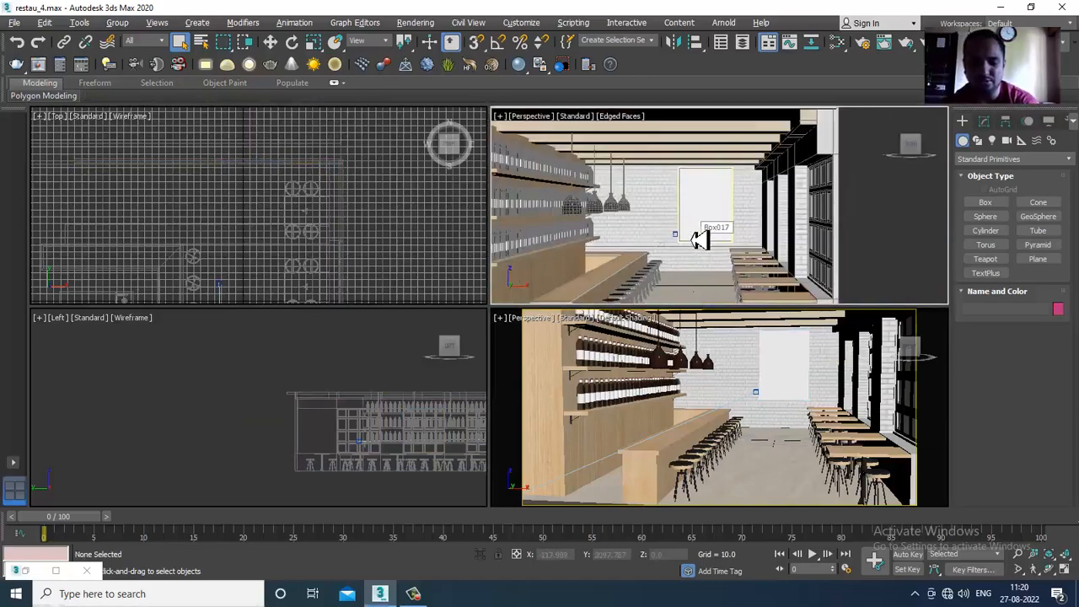
key(f)
scroll(872, 250, down, 3)
middle_drag(872, 250, 714, 265)
key(alt+w)
scroll(683, 239, down, 3)
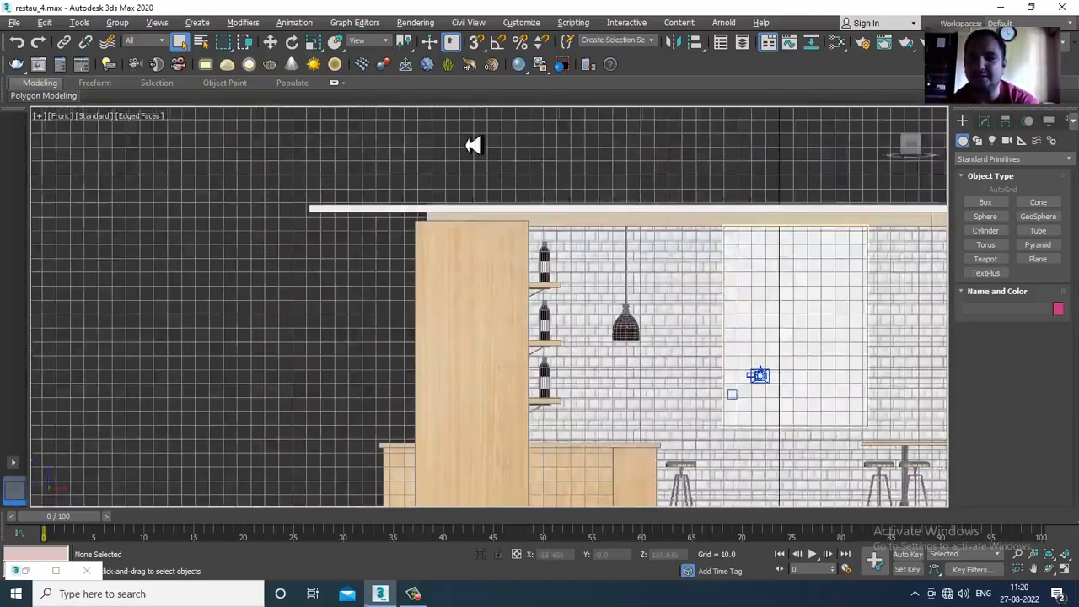
scroll(474, 144, down, 2)
middle_drag(852, 270, 677, 255)
middle_drag(754, 231, 704, 259)
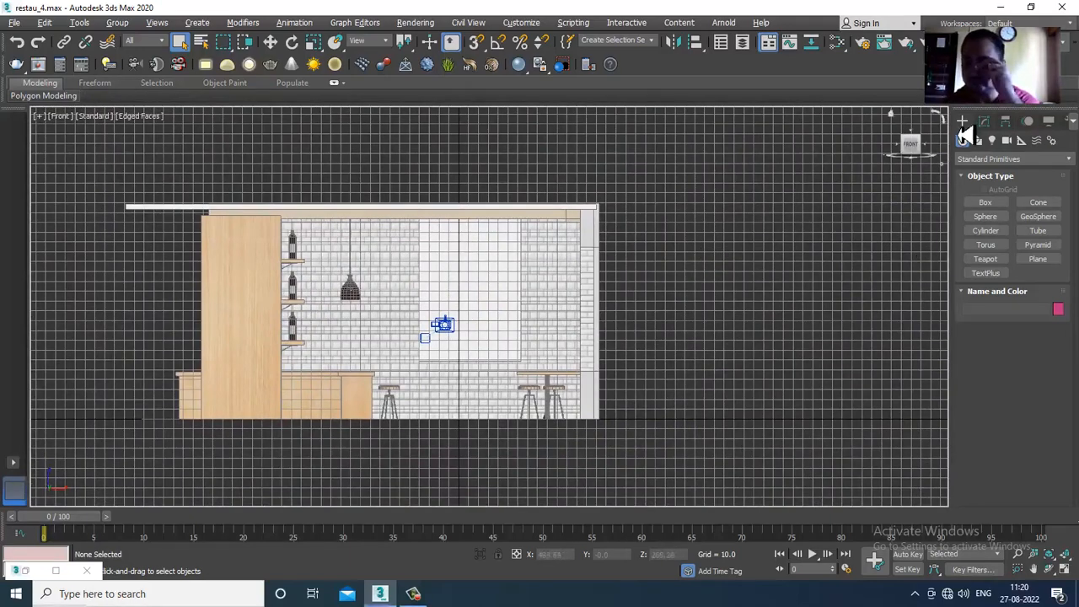
- Create a VRaySun high outside the window wall, aimed into the restaurant interior, and add the automatic VRaySky environment map
click(993, 141)
click(999, 159)
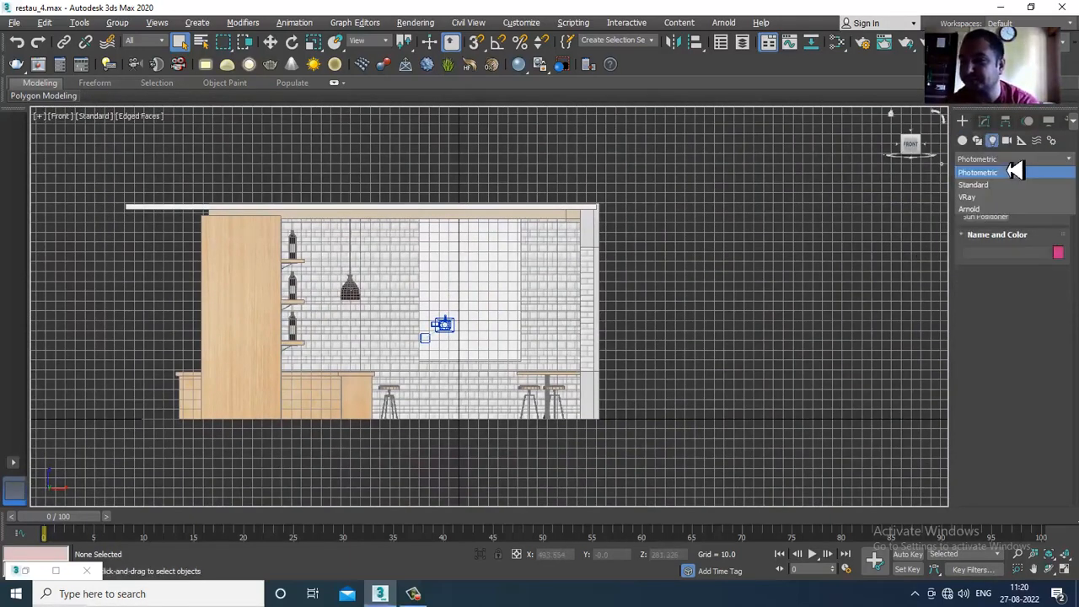
click(999, 212)
click(1039, 216)
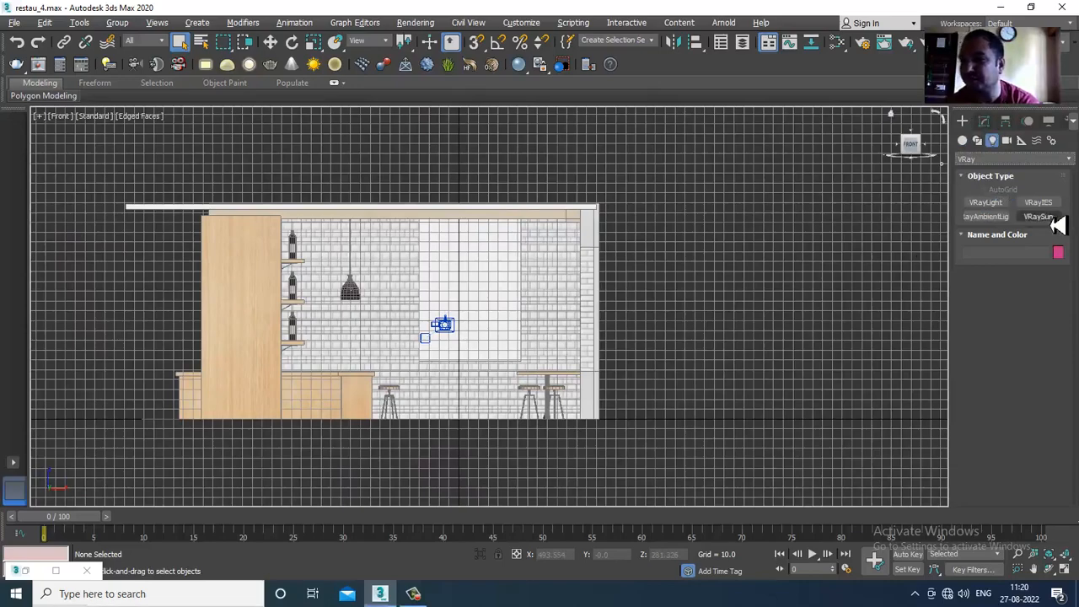
scroll(632, 318, down, 3)
middle_drag(616, 281, 580, 282)
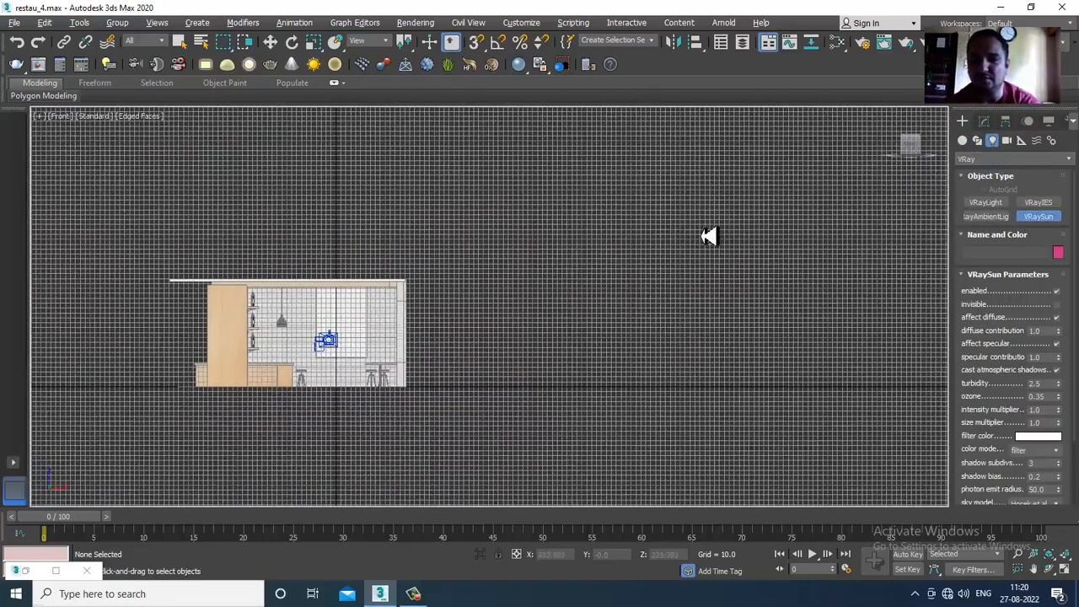
drag(711, 214, 336, 375)
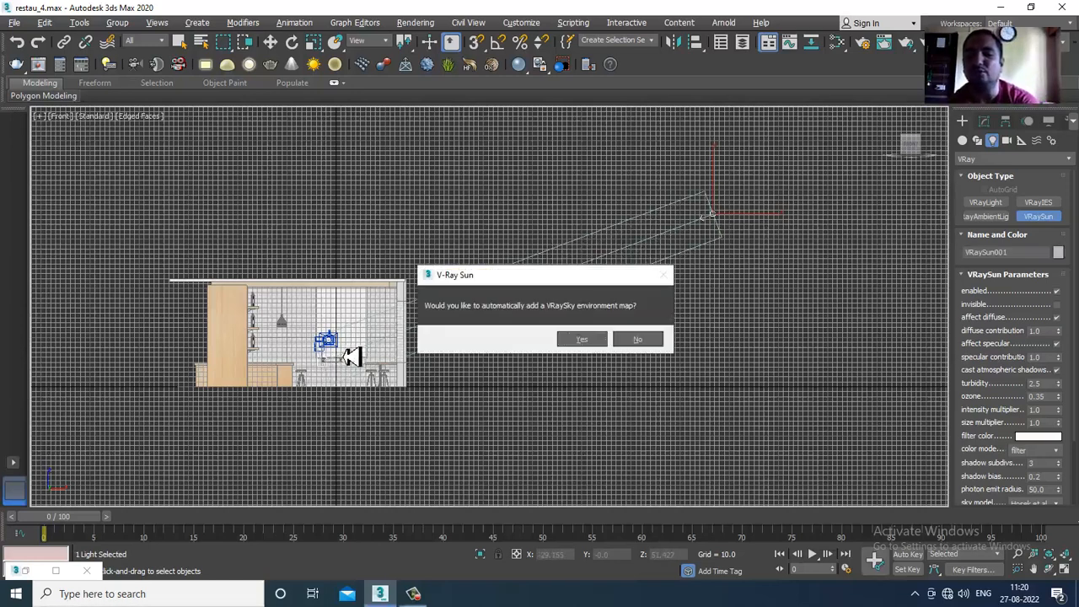
click(583, 340)
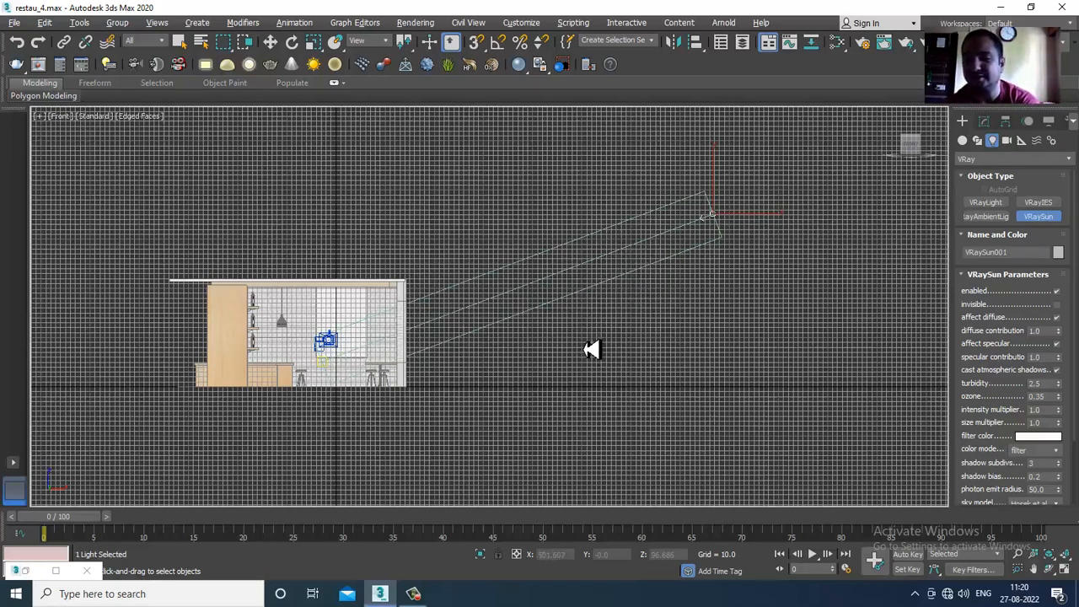
right_click(667, 374)
- Show the physical camera in the Perspective viewport and turn the Left viewport into a maximized, shaded Perspective view
key(alt+w)
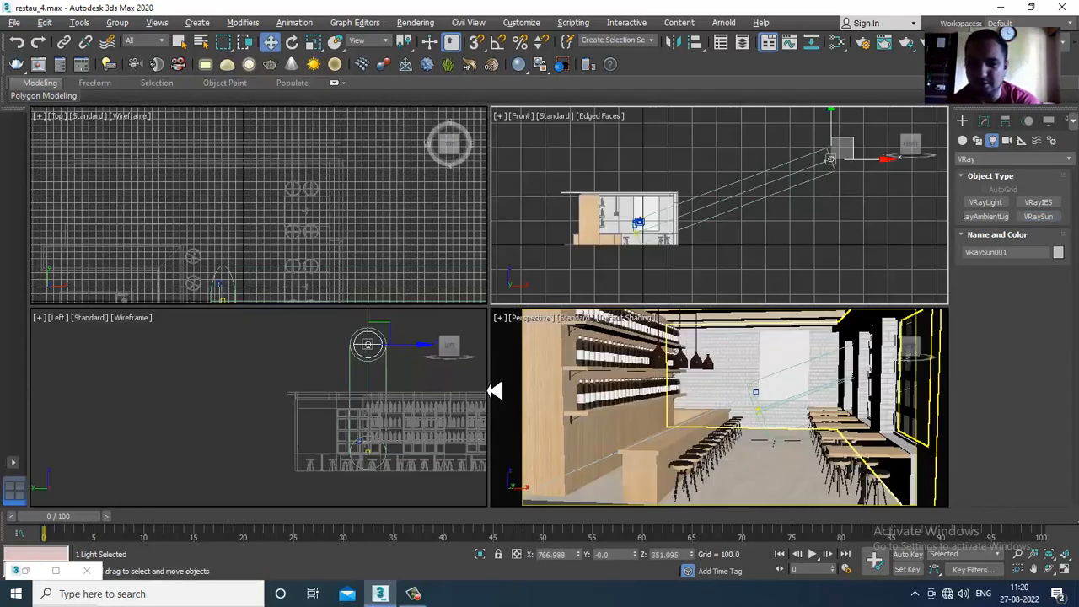
click(730, 379)
key(c)
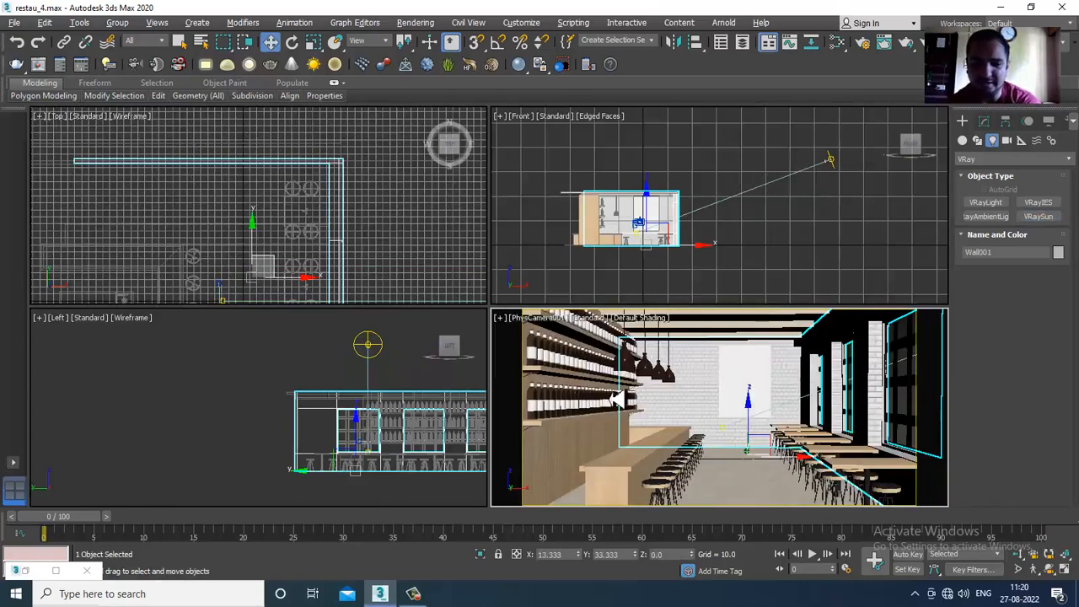
click(287, 392)
key(alt+w)
key(p)
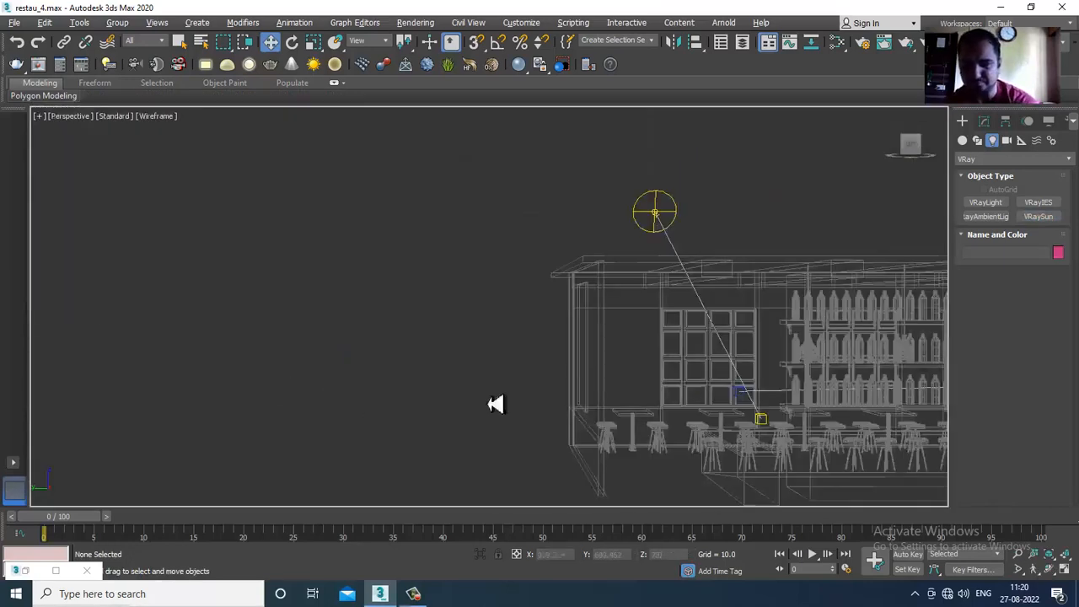
scroll(616, 342, down, 6)
alt+middle_drag(616, 342, 642, 354)
key(F3)
- Move the VRaySun together with its target along the window wall to about Y -133.5
alt+middle_drag(814, 315, 651, 239)
click(737, 257)
scroll(740, 293, up, 3)
scroll(698, 302, up, 3)
click(431, 313)
scroll(433, 312, down, 5)
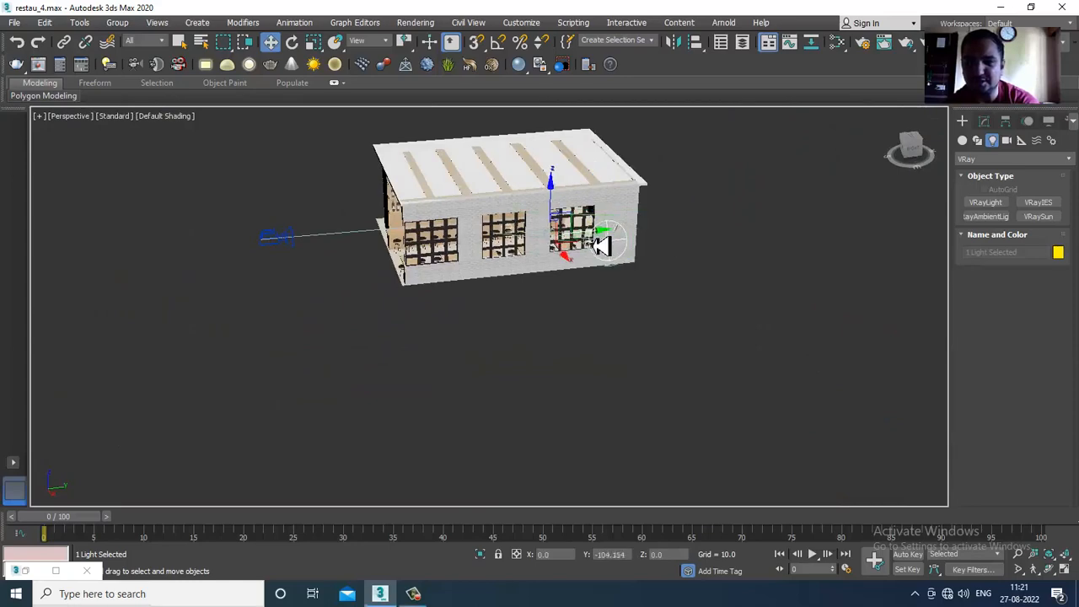
alt+middle_drag(585, 245, 685, 246)
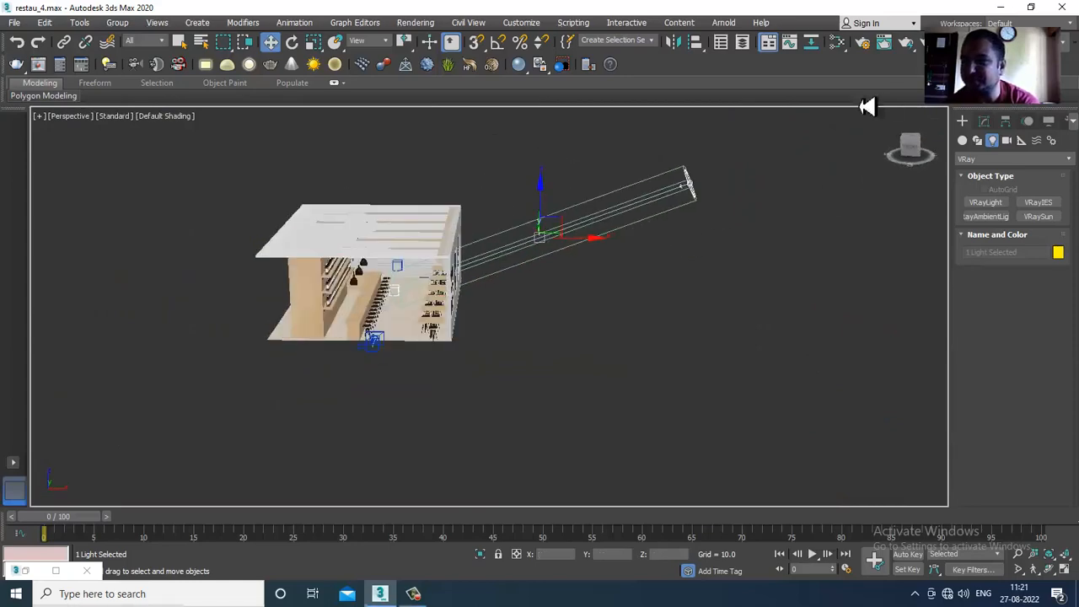
- Set the VRaySun's photon emit radius to 239.5
click(985, 124)
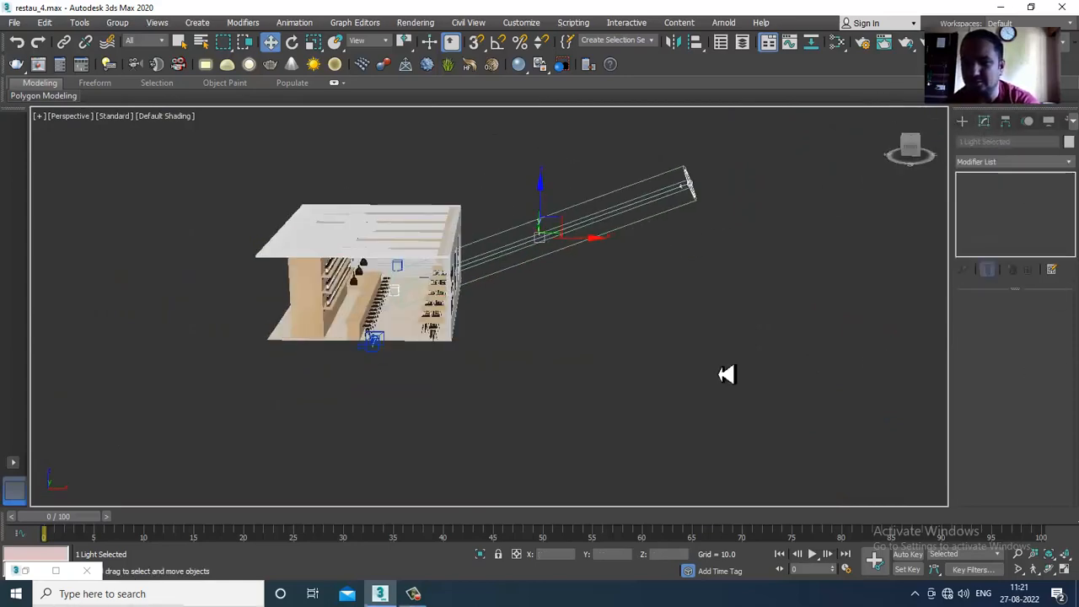
click(693, 187)
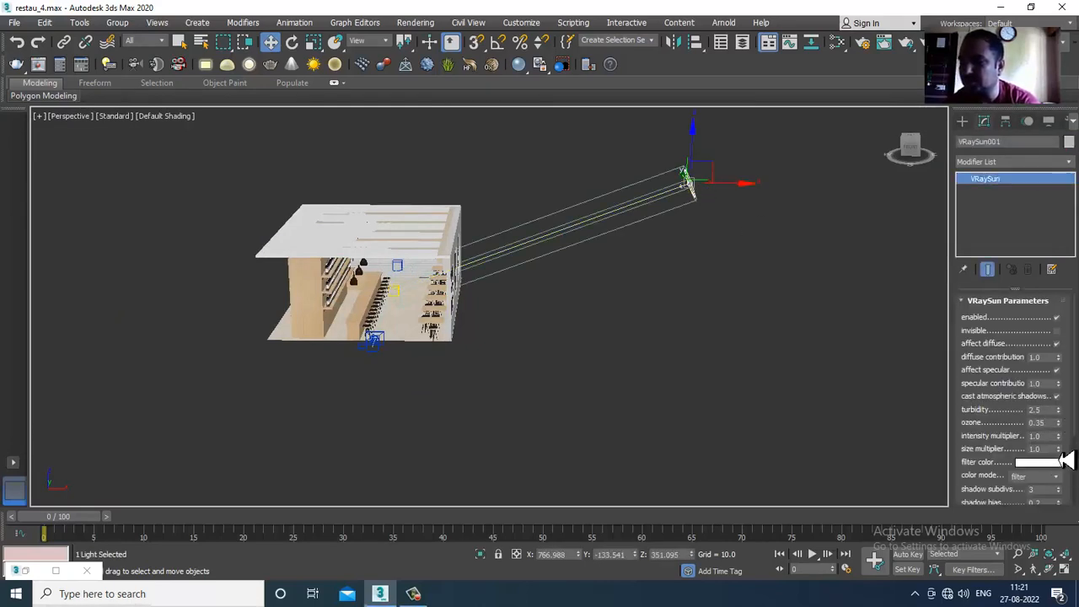
scroll(1012, 472, down, 3)
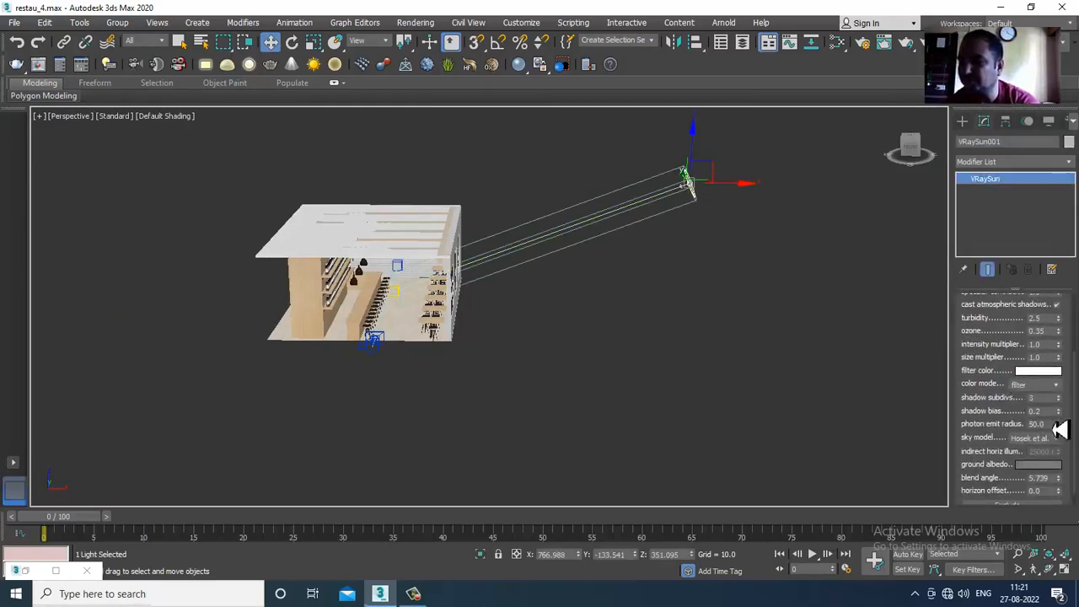
drag(1059, 425, 1042, 211)
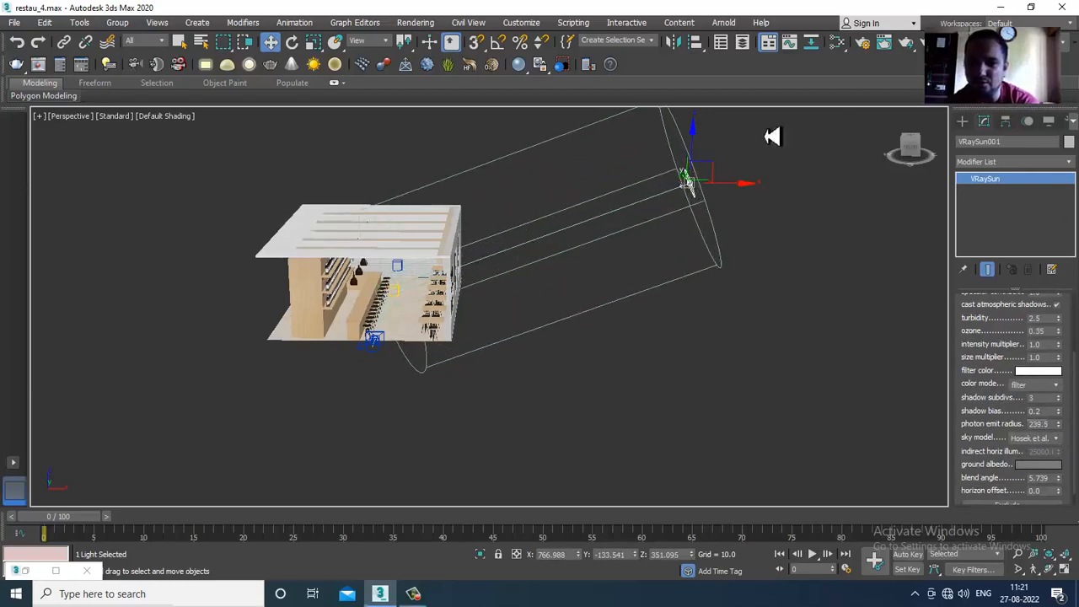
- Raise the VRaySun to about Z 370.3 and check its direction from outside and inside the restaurant
alt+middle_drag(712, 157, 577, 236)
scroll(577, 236, up, 5)
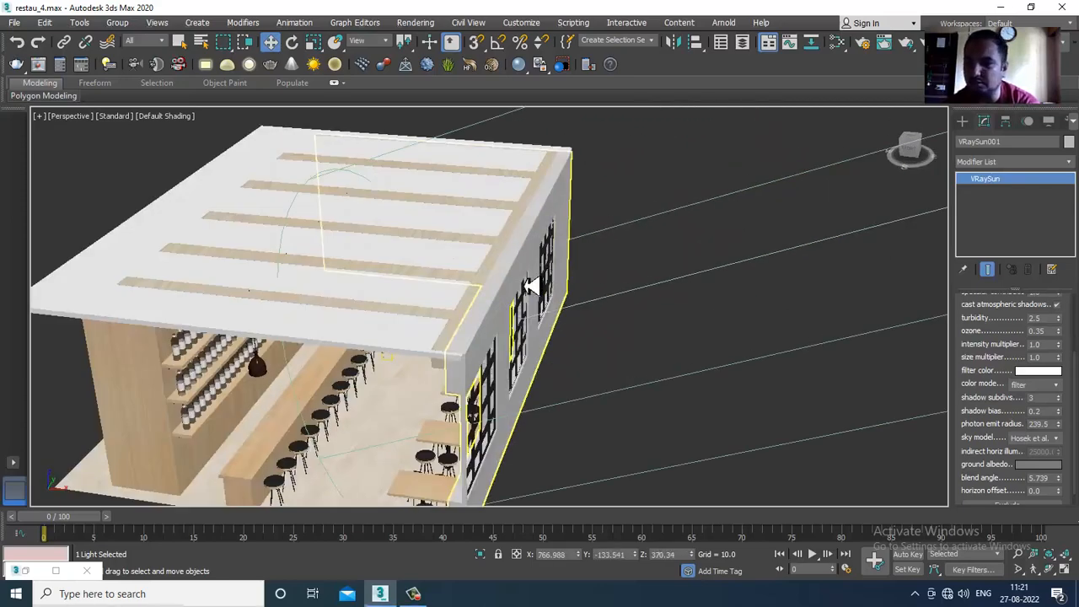
alt+middle_drag(552, 306, 770, 290)
scroll(610, 278, down, 3)
scroll(597, 291, up, 8)
alt+middle_drag(632, 299, 641, 275)
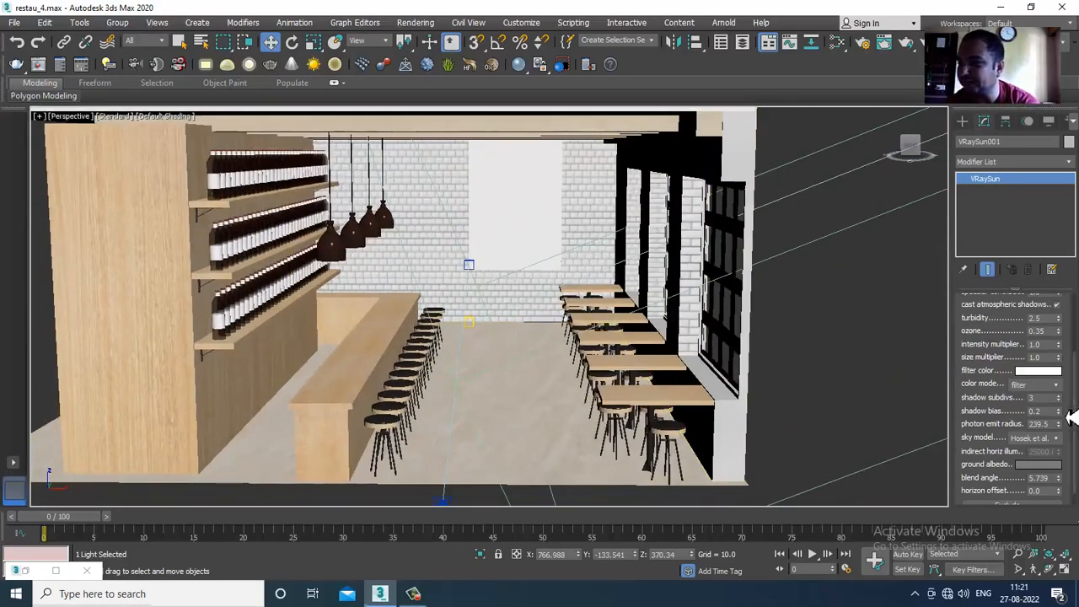
- Set the VRaySun's filter color to a warm cream with hue 24, saturation 73 and value 236
click(1039, 371)
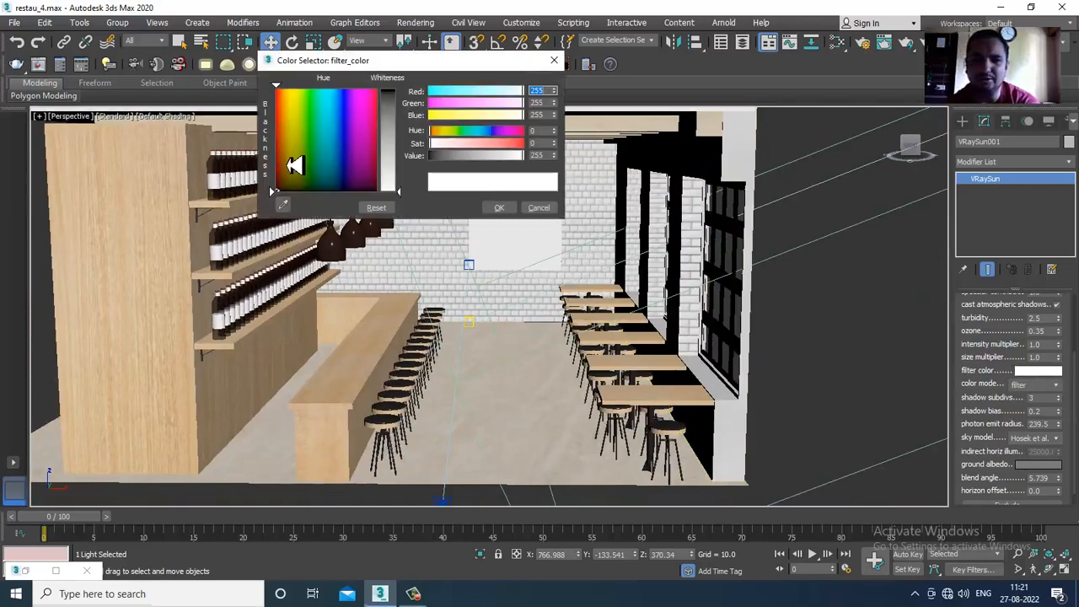
drag(285, 164, 284, 137)
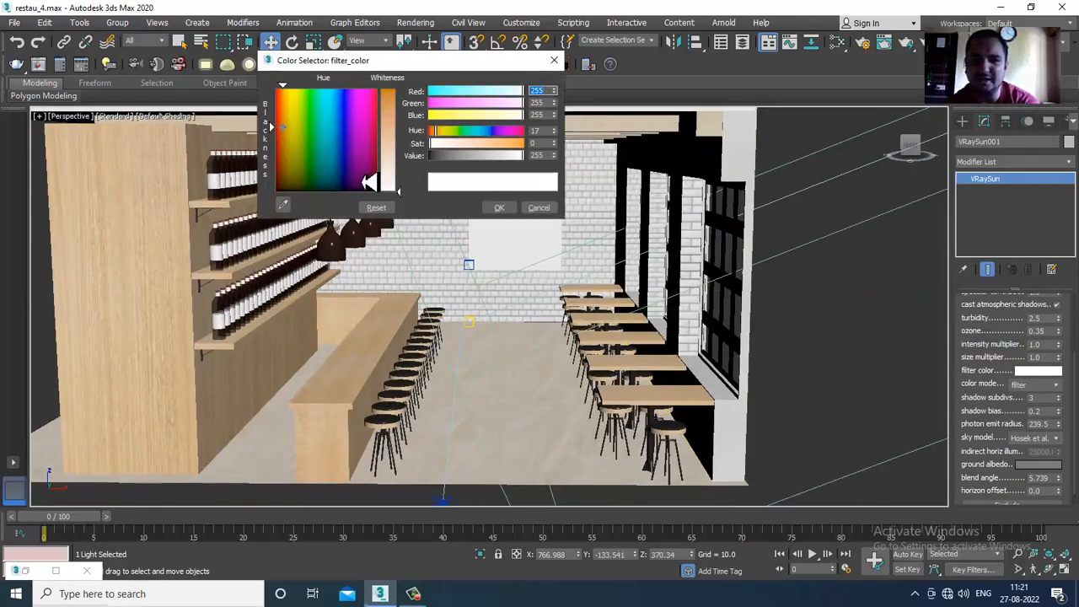
drag(398, 184, 402, 168)
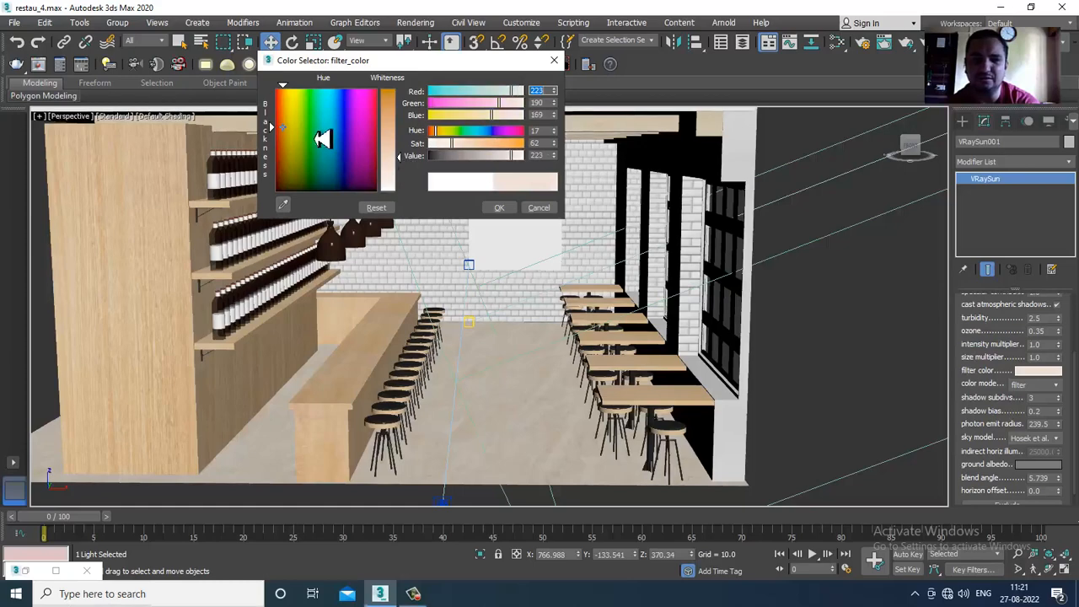
drag(285, 126, 287, 120)
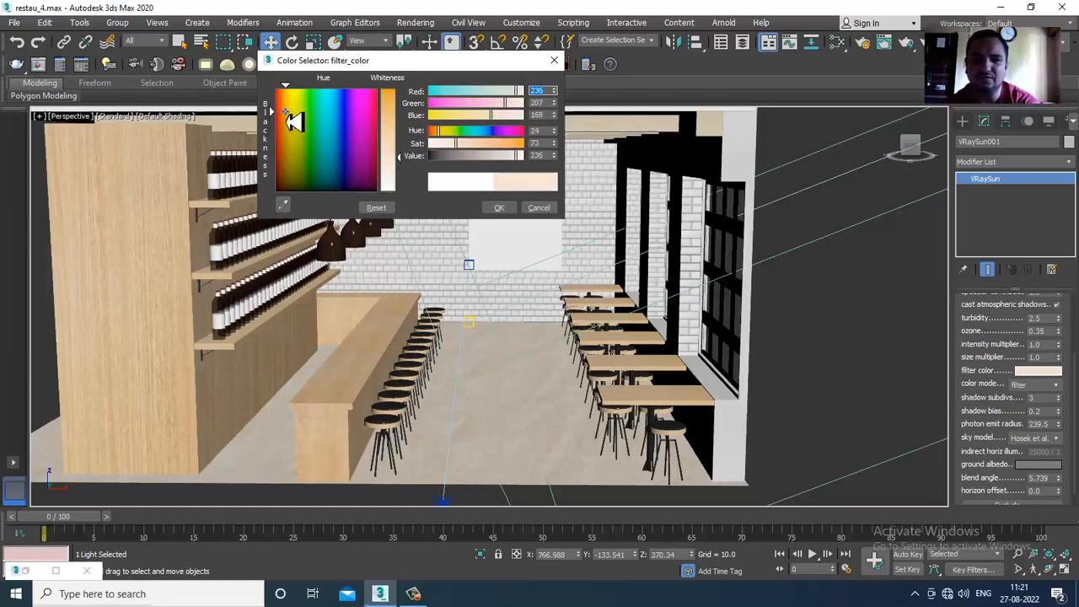
click(499, 208)
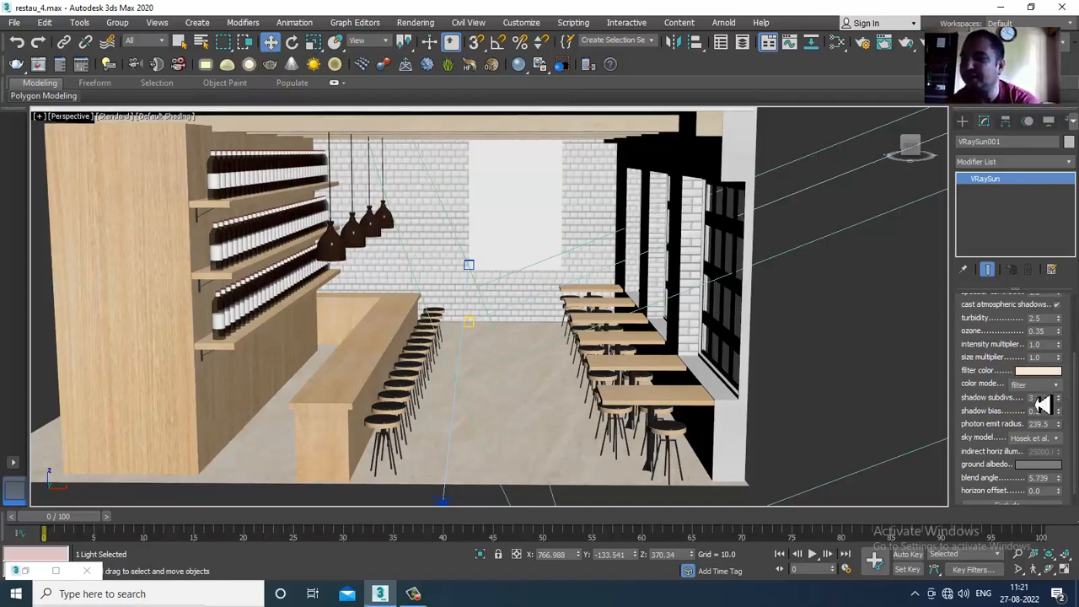
- Return to the four-viewport layout with the building and sun both in the Perspective view, and select the VRaySun
click(1057, 347)
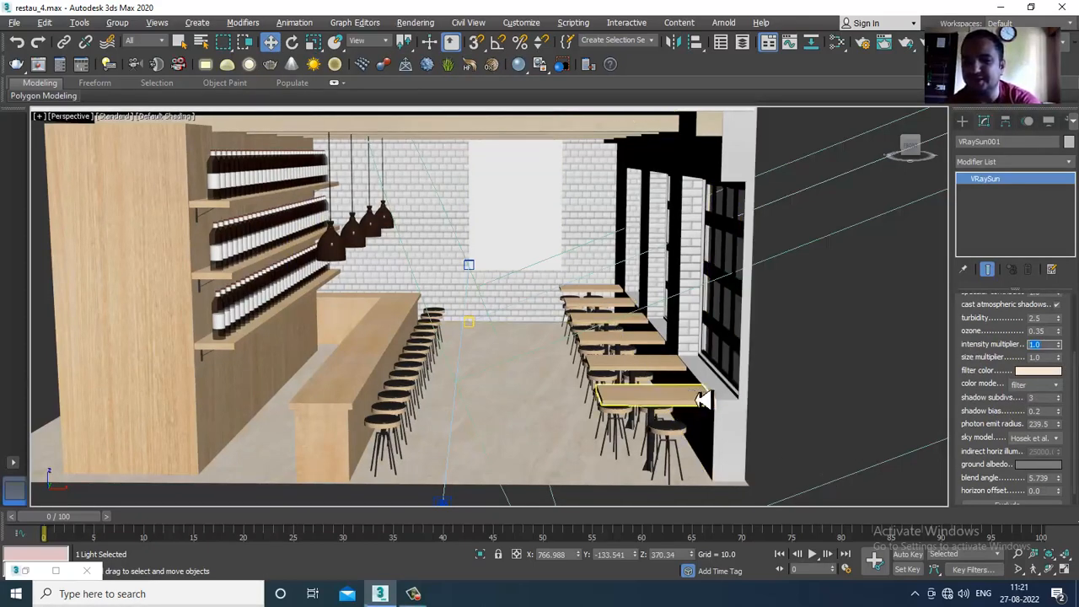
click(853, 413)
key(alt+w)
click(719, 417)
key(alt+w)
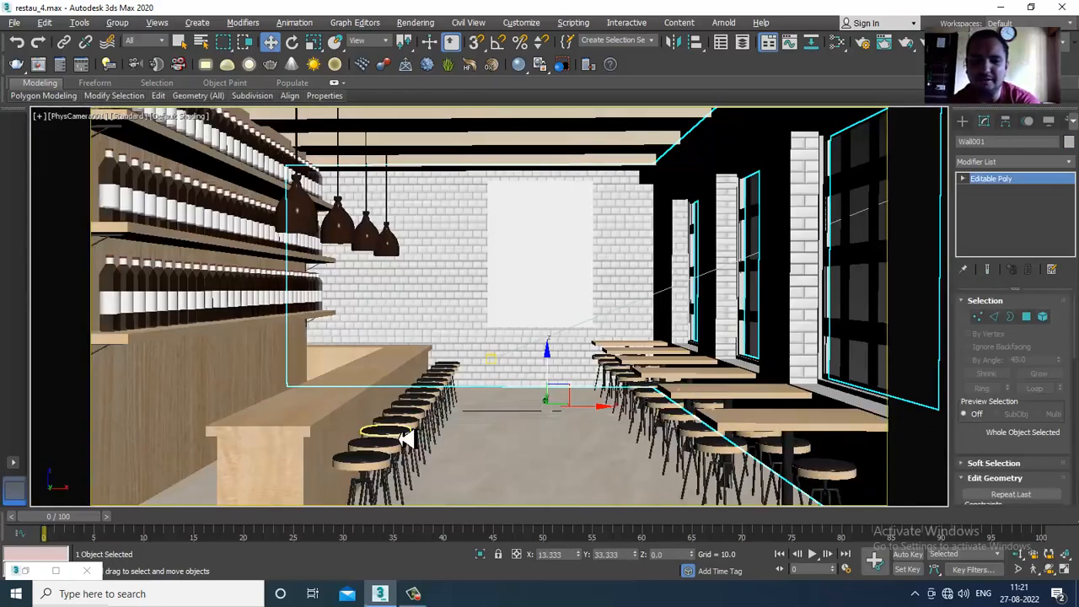
key(alt+w)
scroll(379, 409, down, 10)
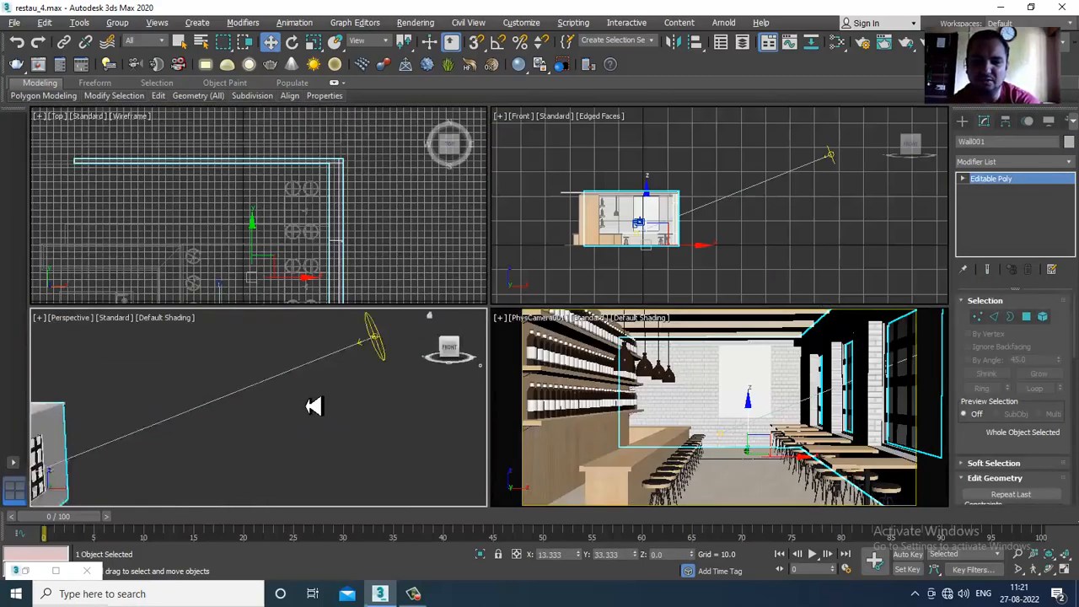
click(321, 380)
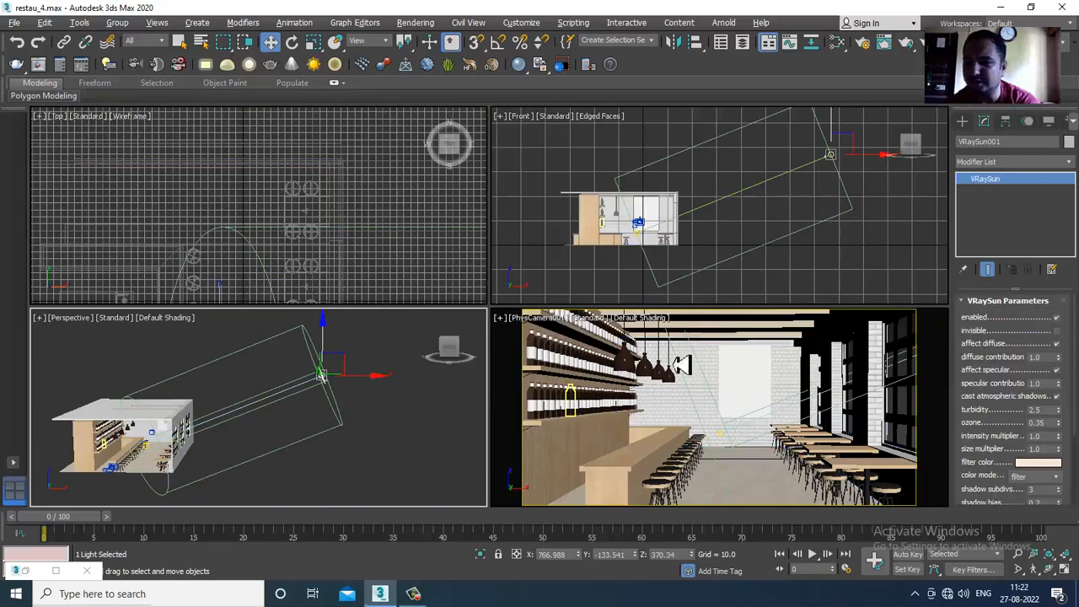
- Save the scene and start V-Ray IPR in the physical camera viewport
click(546, 319)
click(17, 23)
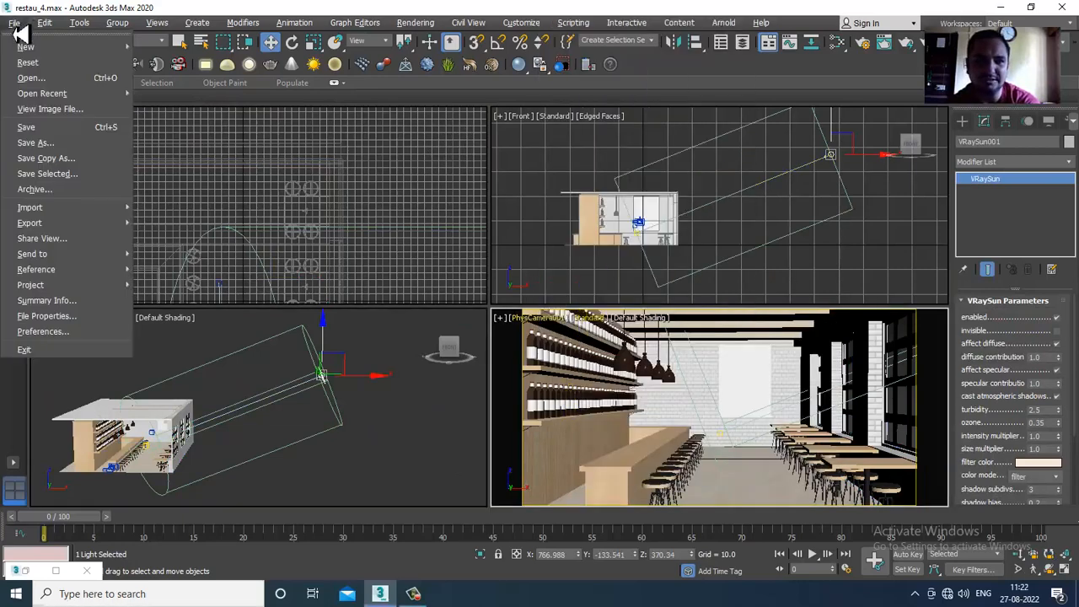
click(71, 133)
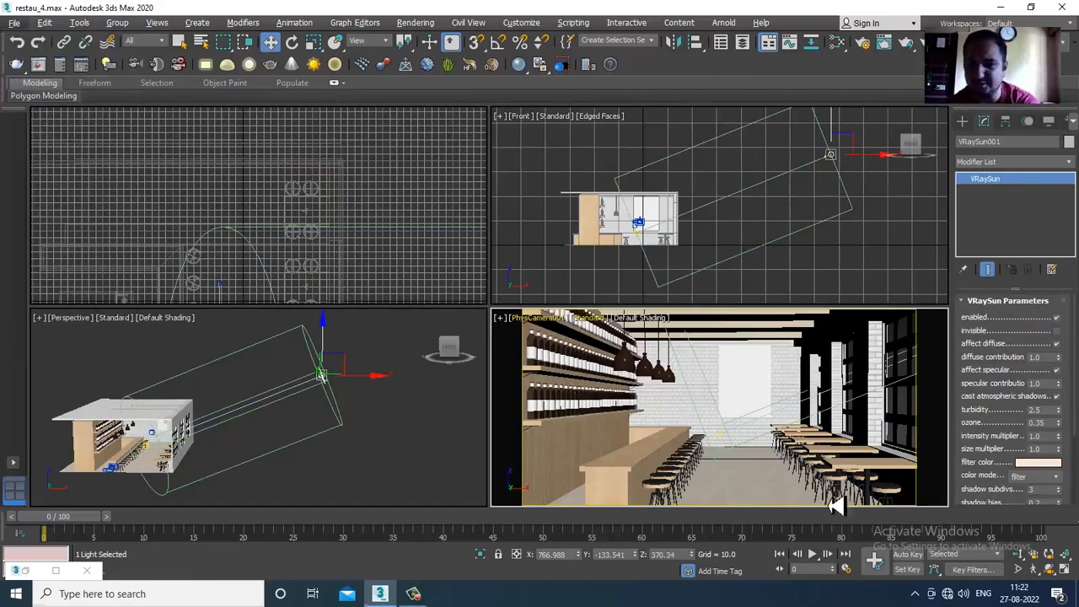
click(590, 319)
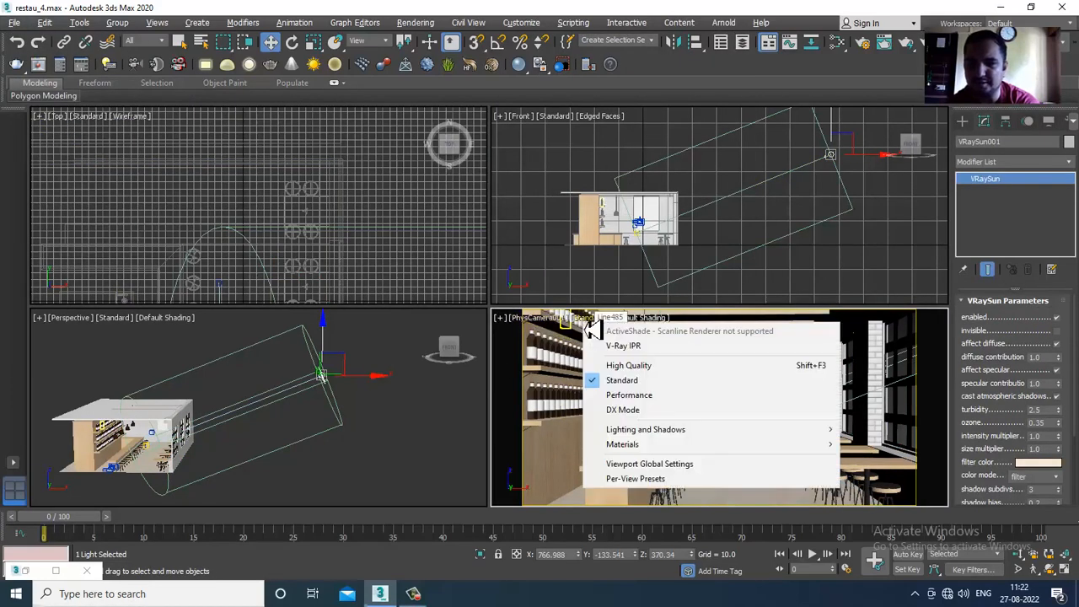
click(622, 345)
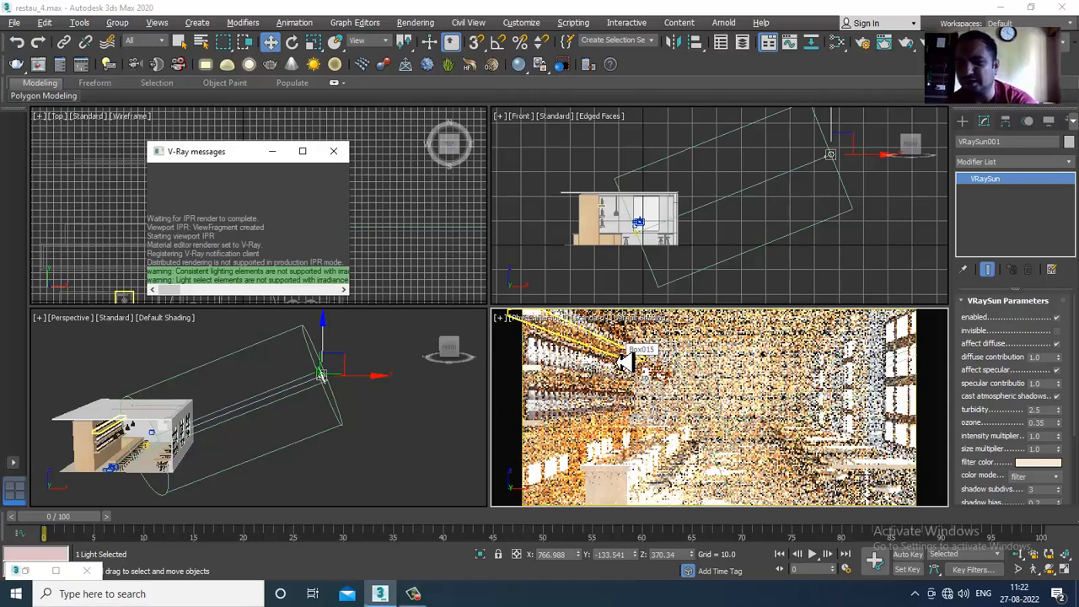
- Set the VRaySun's intensity multiplier to 0.2 and raise the sun to about Z 423.9
click(1042, 437)
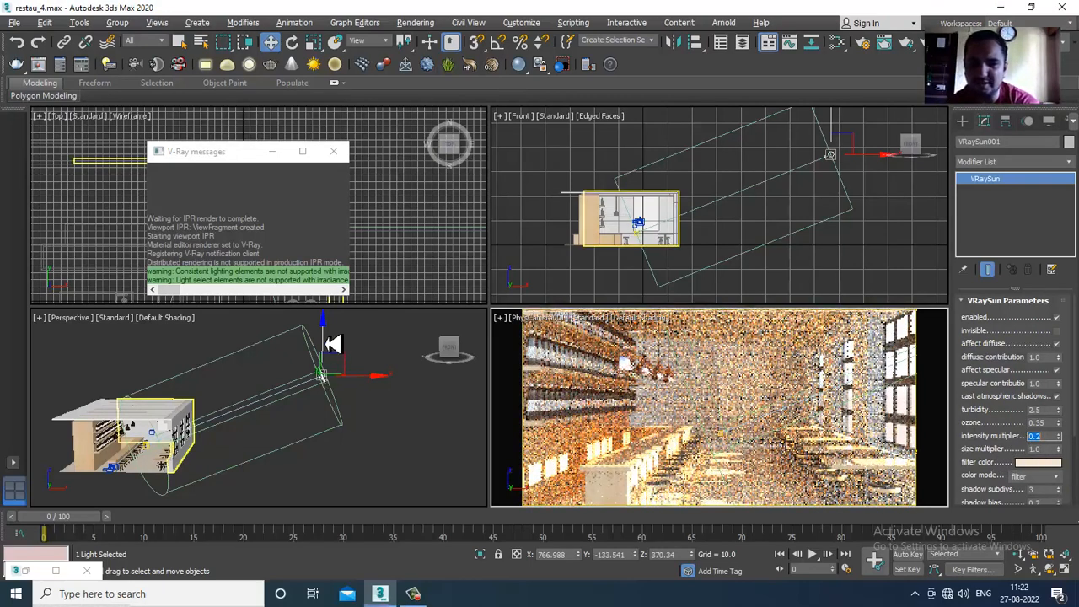
middle_click(166, 425)
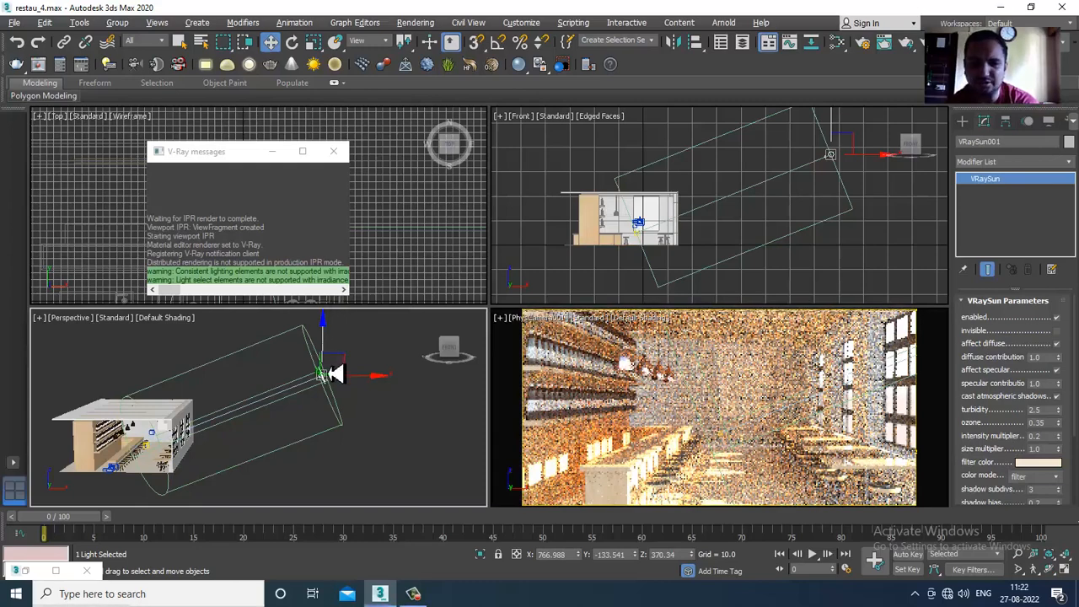
drag(327, 341, 324, 331)
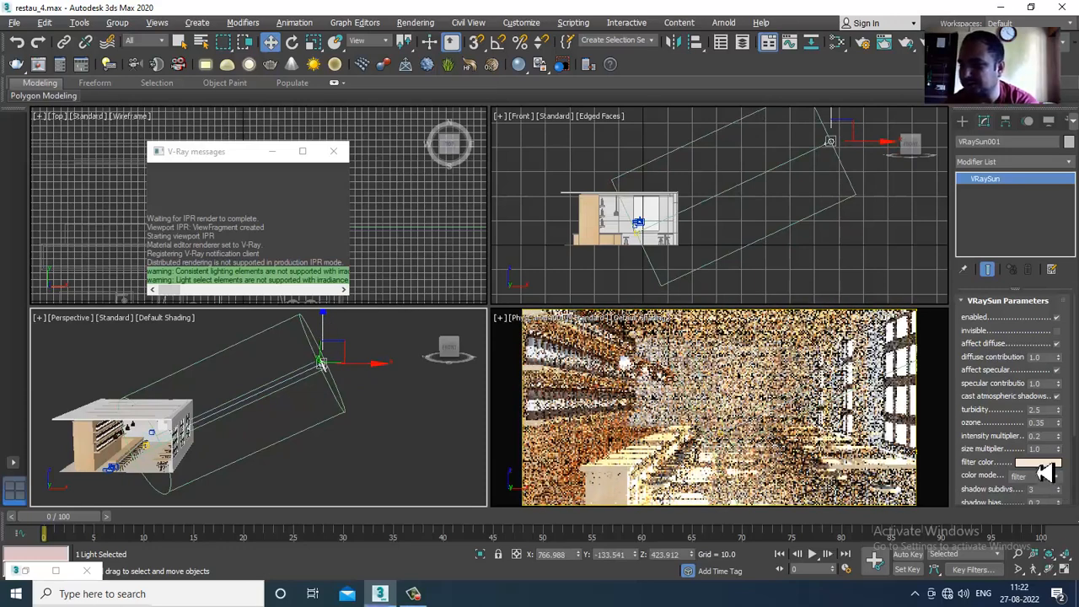
- Set the VRaySun's intensity multiplier to 0.06
drag(1047, 438, 989, 457)
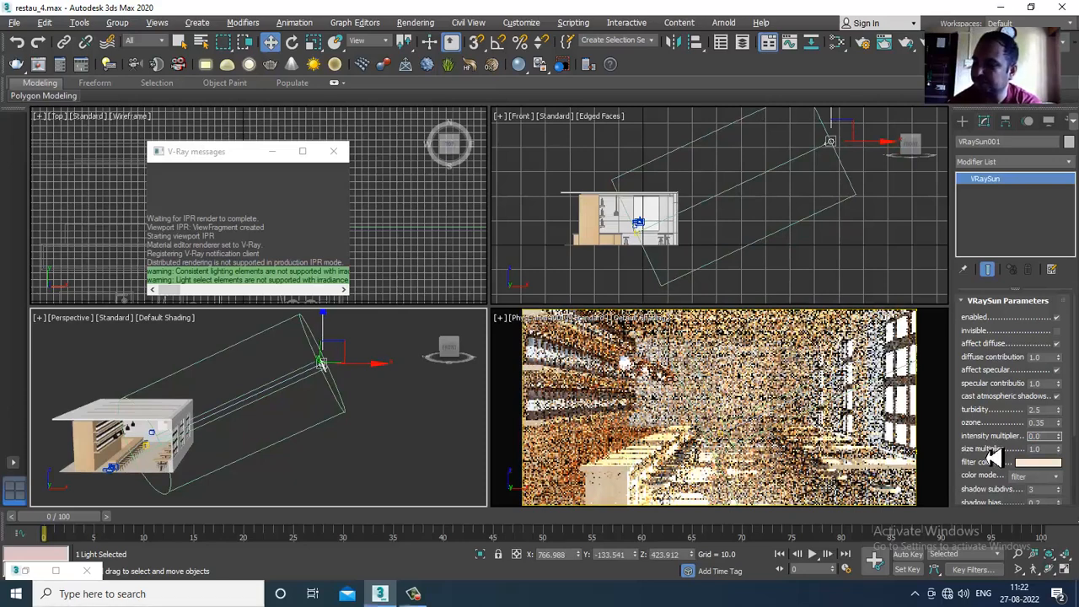
text(0.0)
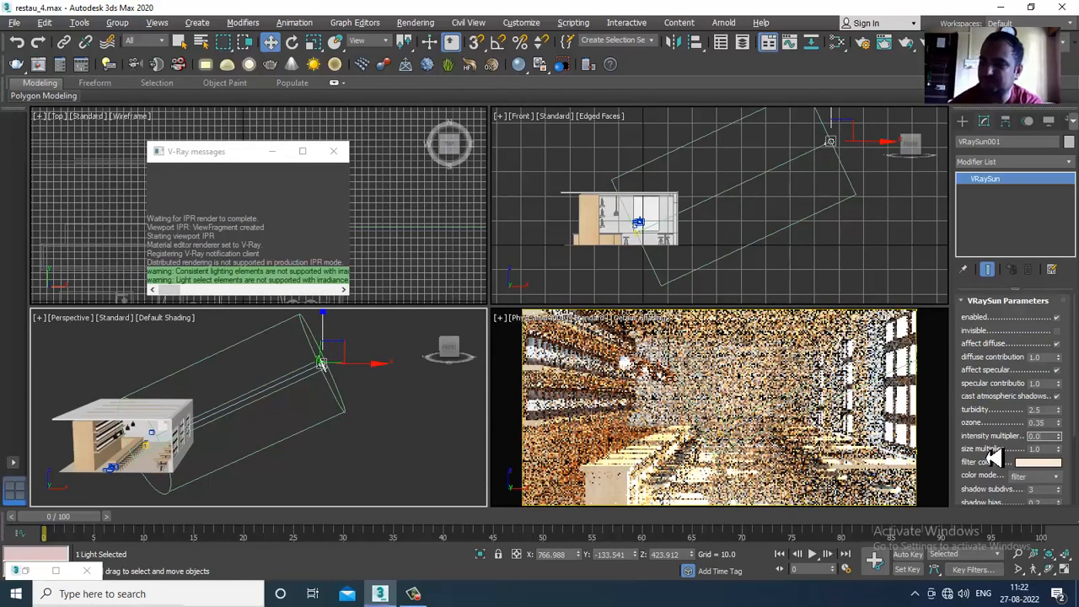
text(6)
key(Return)
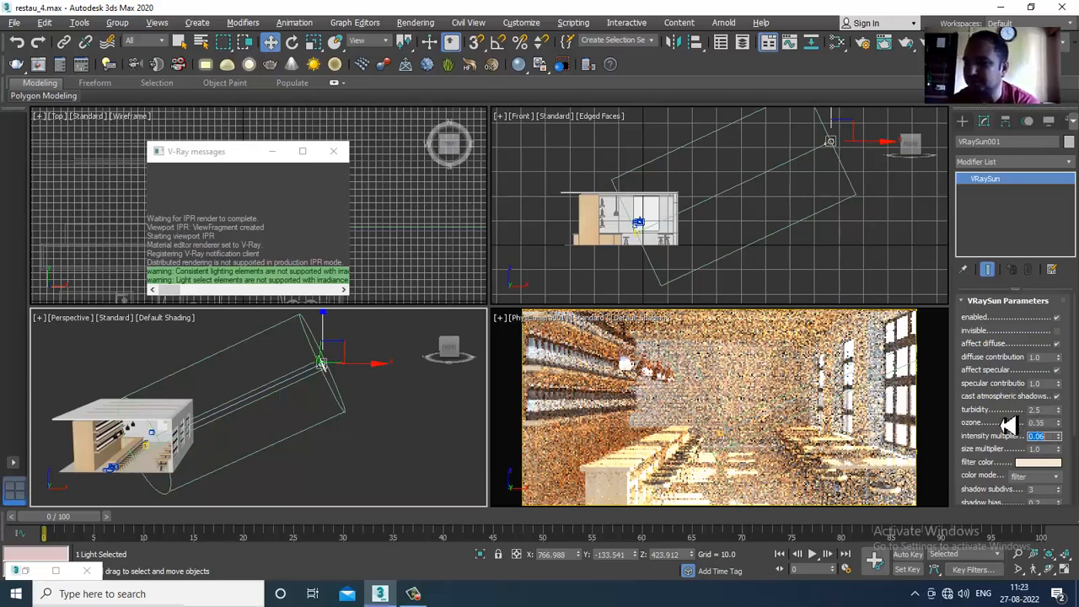
- Try turbidity values of 2.0 and 5.0 on the VRaySun in the live preview
scroll(1027, 406, down, 1)
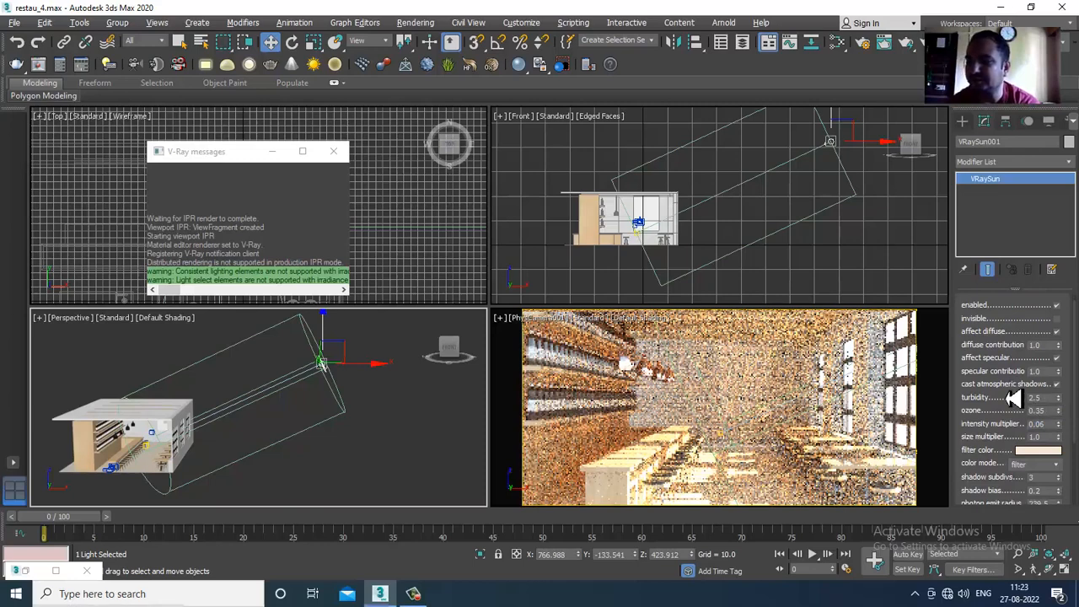
double_click(1036, 398)
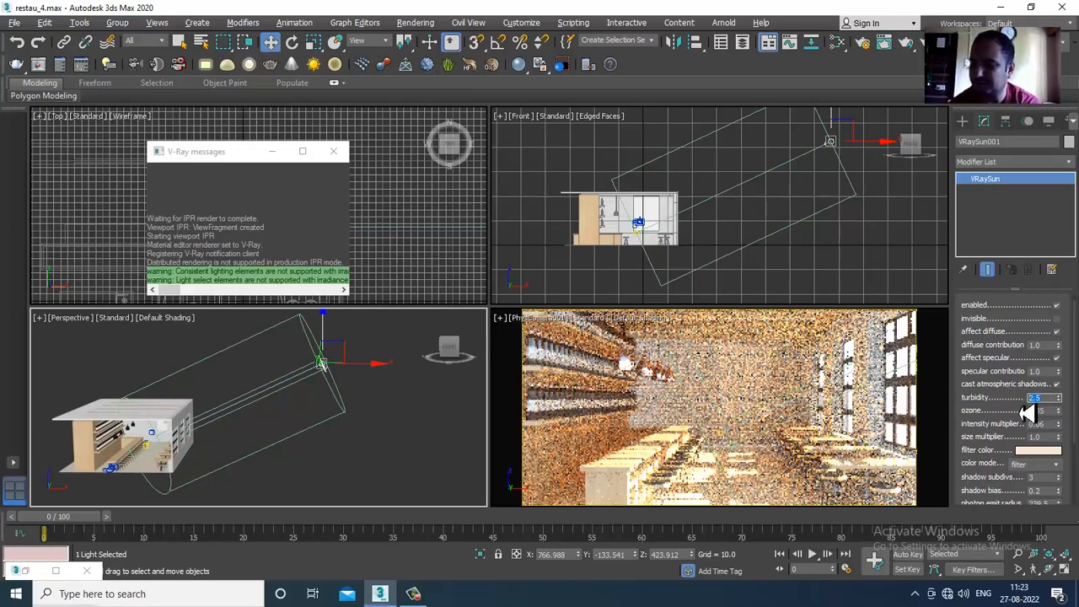
text(2)
key(Return)
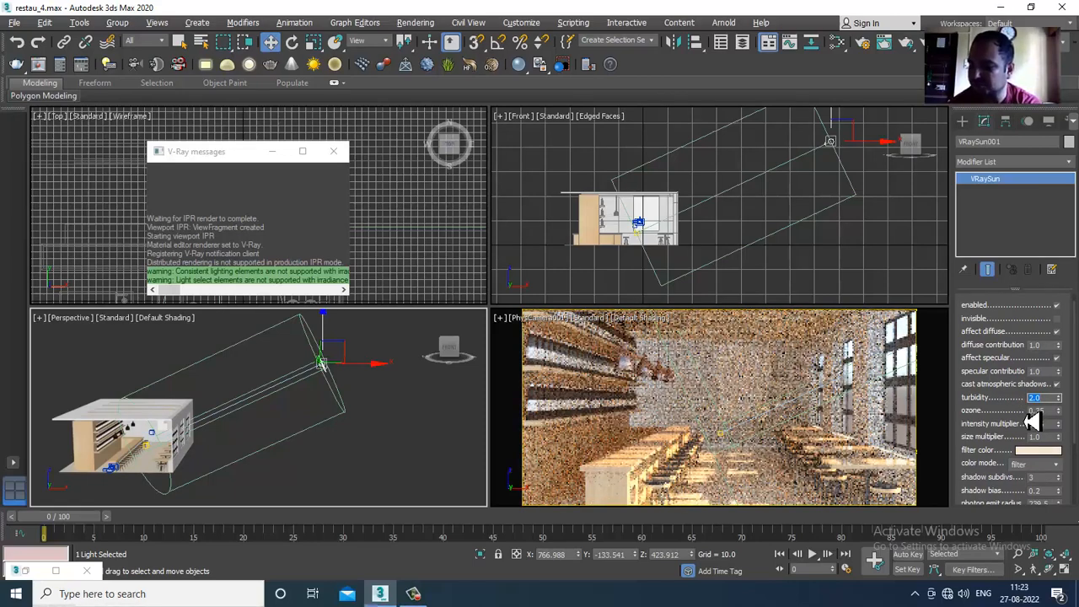
text(5)
key(Return)
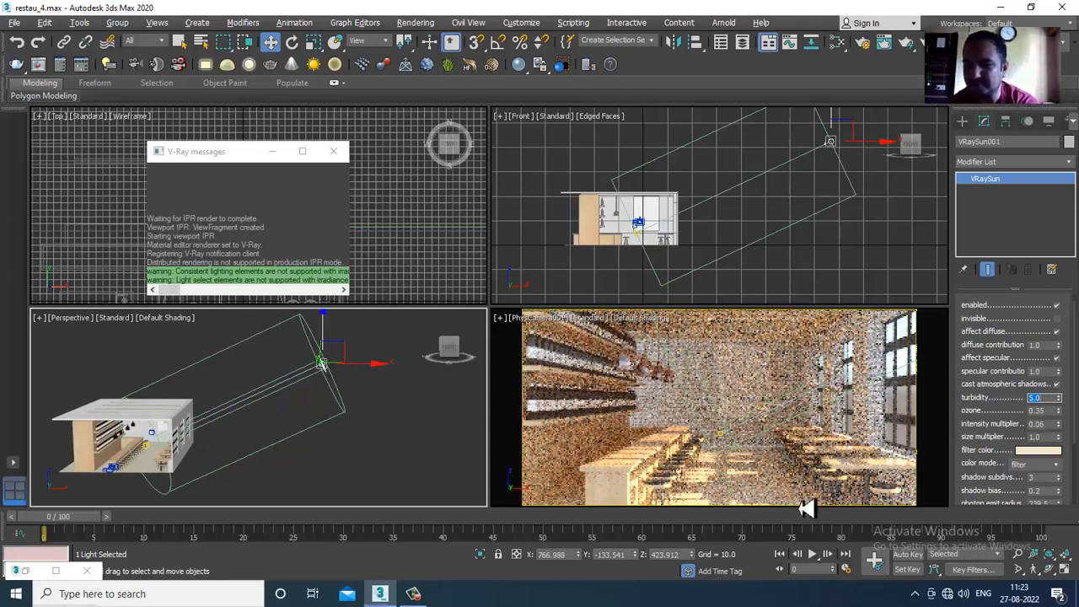
- Restart V-Ray IPR in the physical camera viewport to refresh the lighting preview
click(596, 327)
click(623, 350)
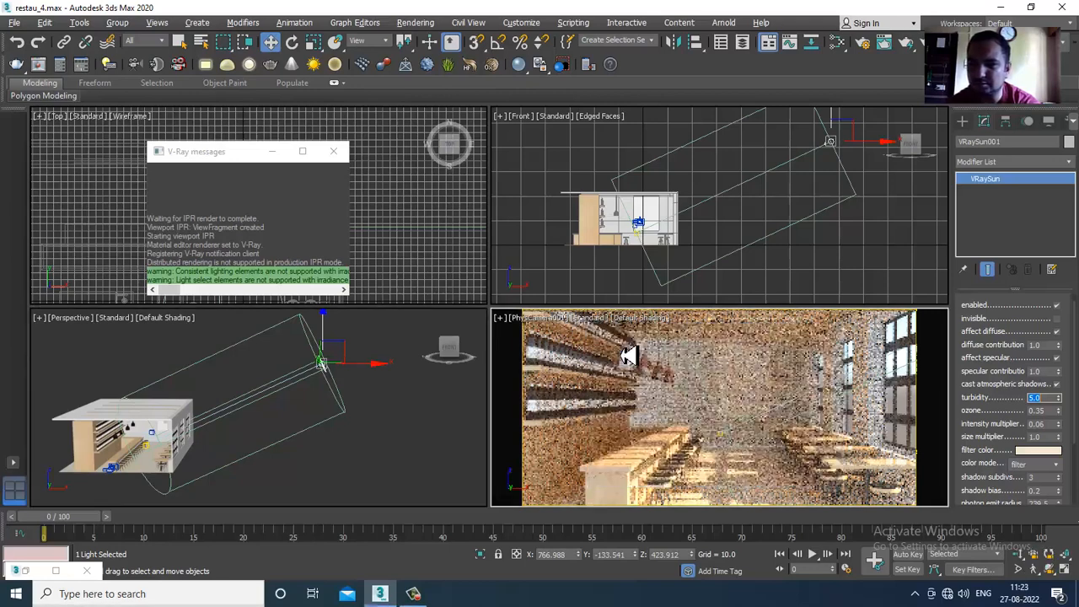
click(595, 325)
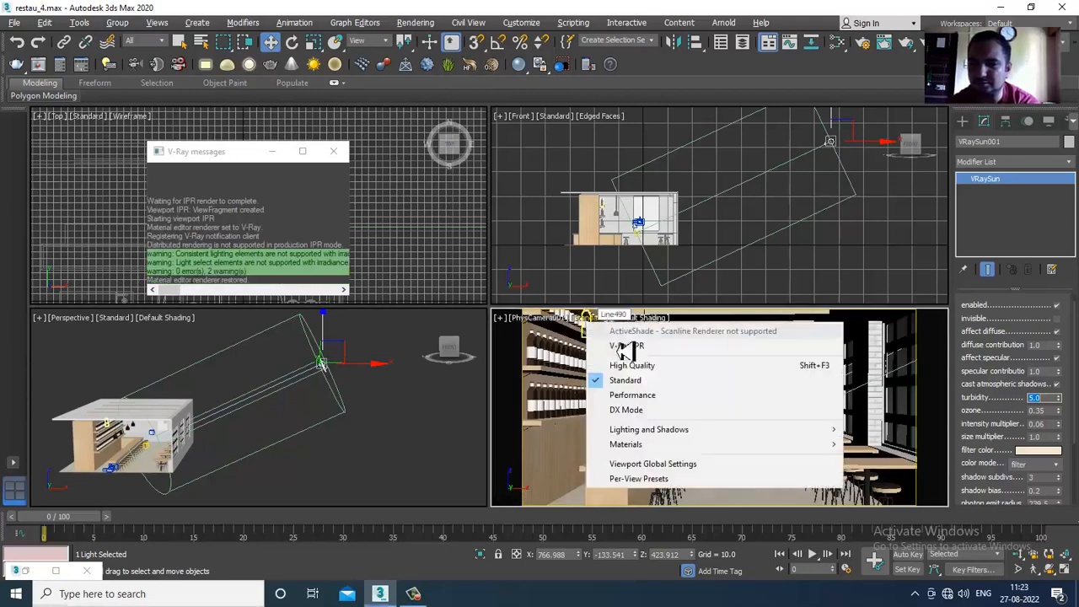
click(637, 355)
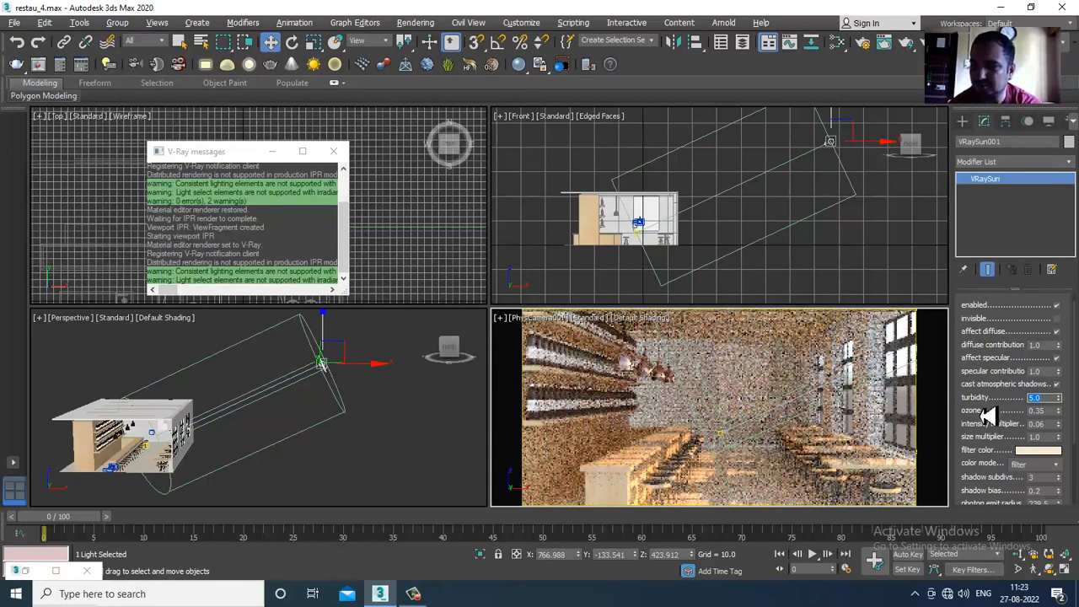
- Set the VRaySun's turbidity to 2.2 and fine-tune it down to 2.0
double_click(1042, 398)
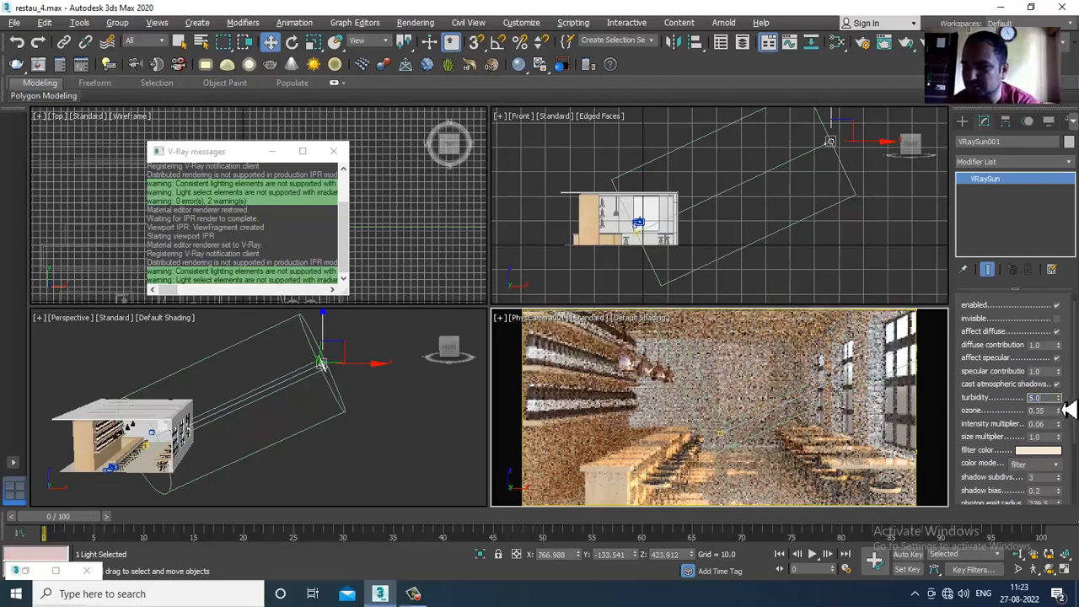
text(2.2)
key(Return)
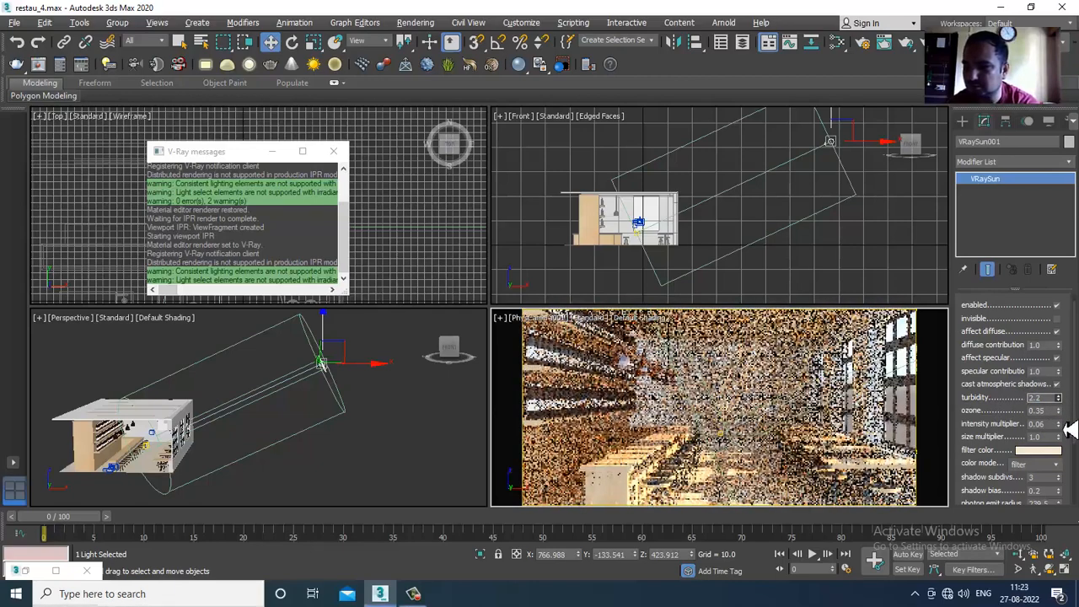
drag(1065, 430, 1068, 443)
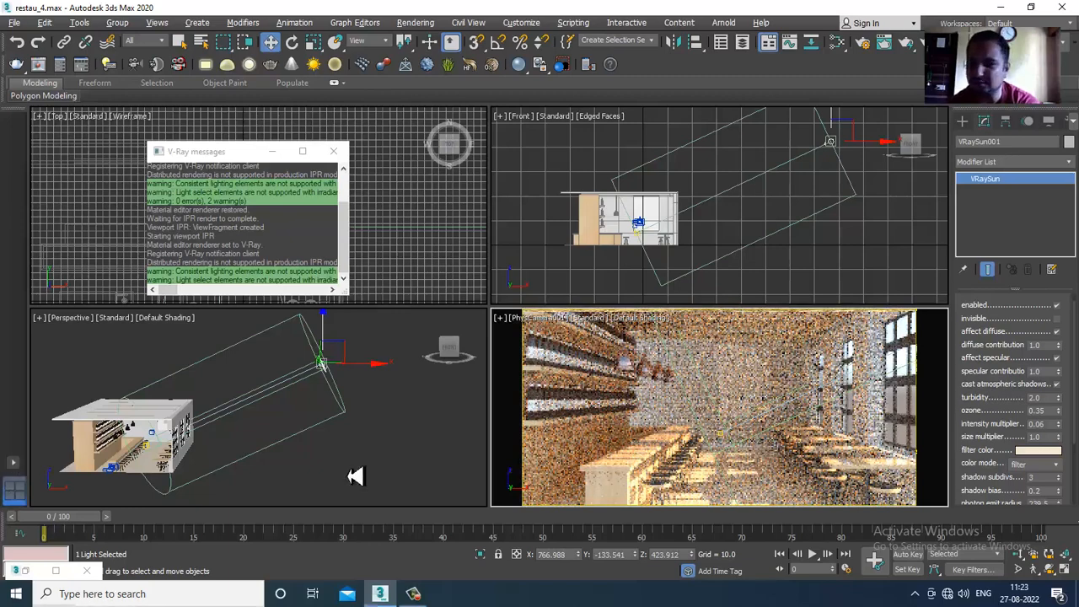
- Set the VRaySun's ozone to 0.55
drag(983, 500, 982, 388)
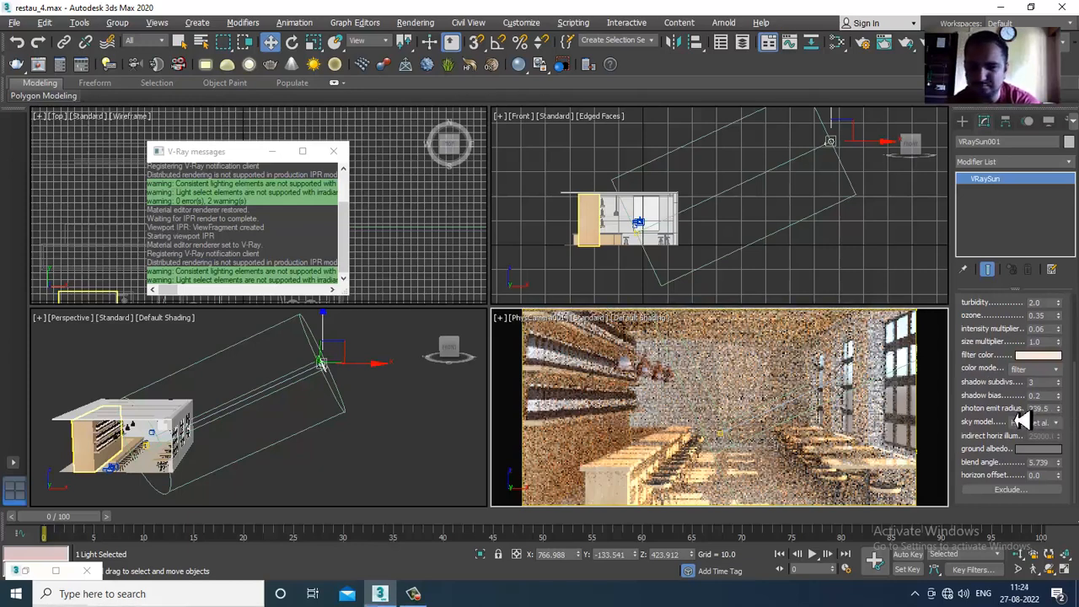
drag(972, 395, 1015, 444)
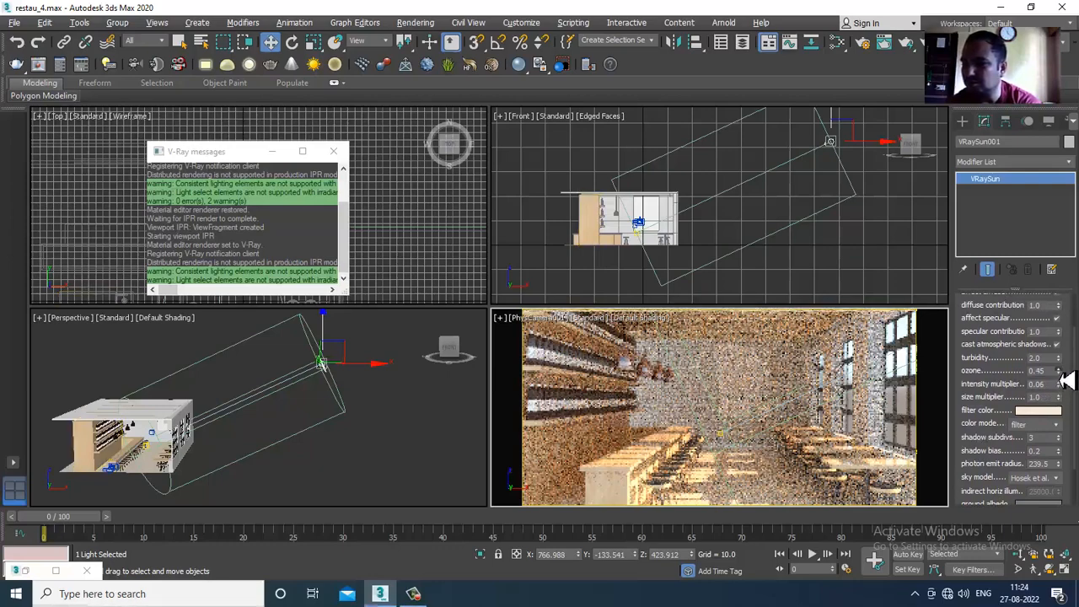
mouse_move(1060, 374)
mouse_down()
mouse_move(1062, 364)
mouse_move(1069, 380)
mouse_up()
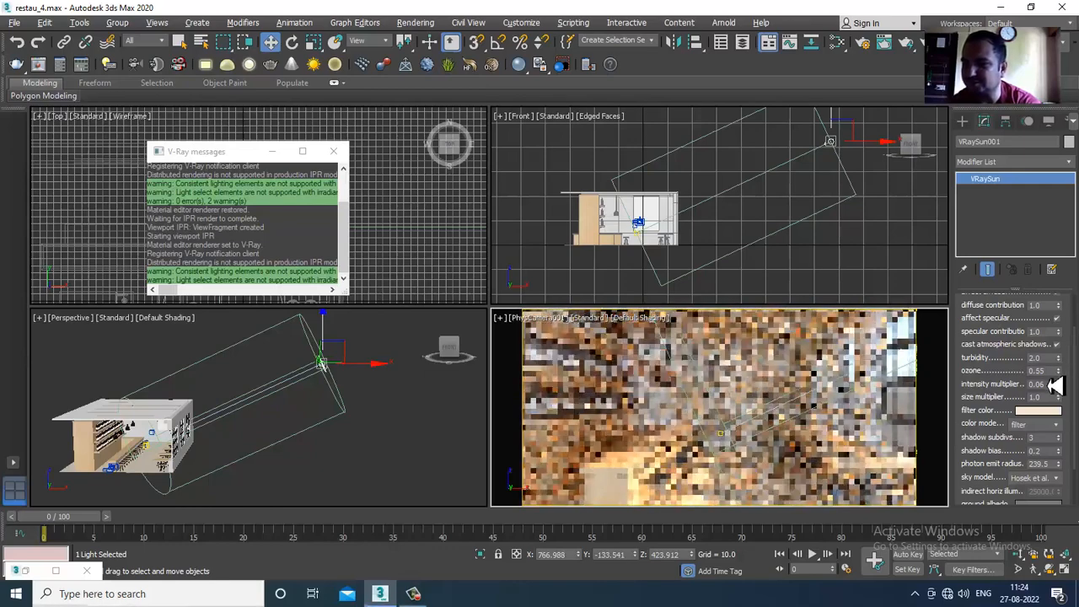
text(55)
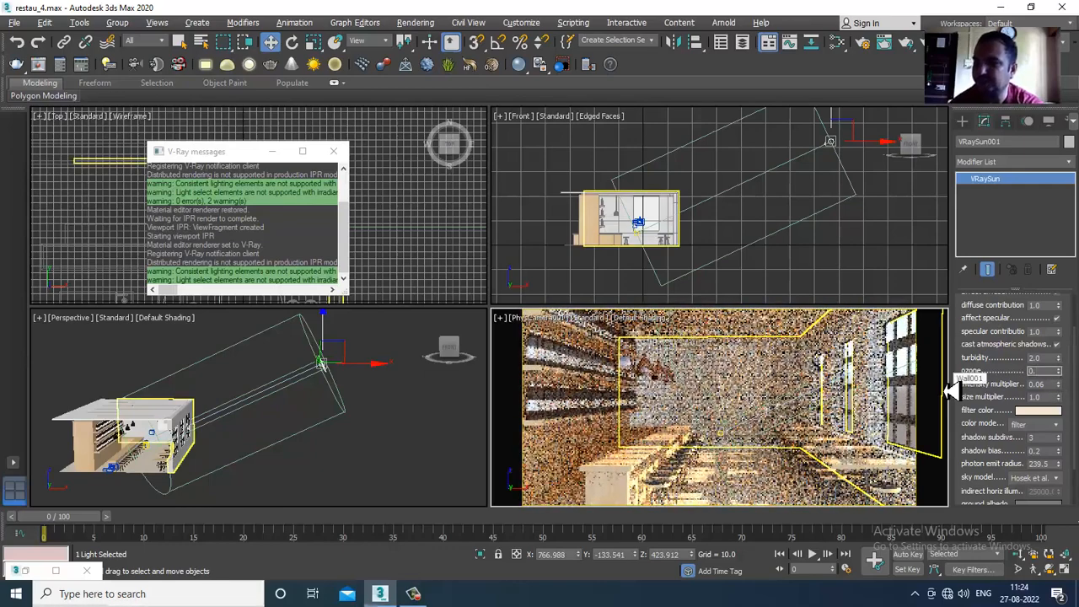
key(Return)
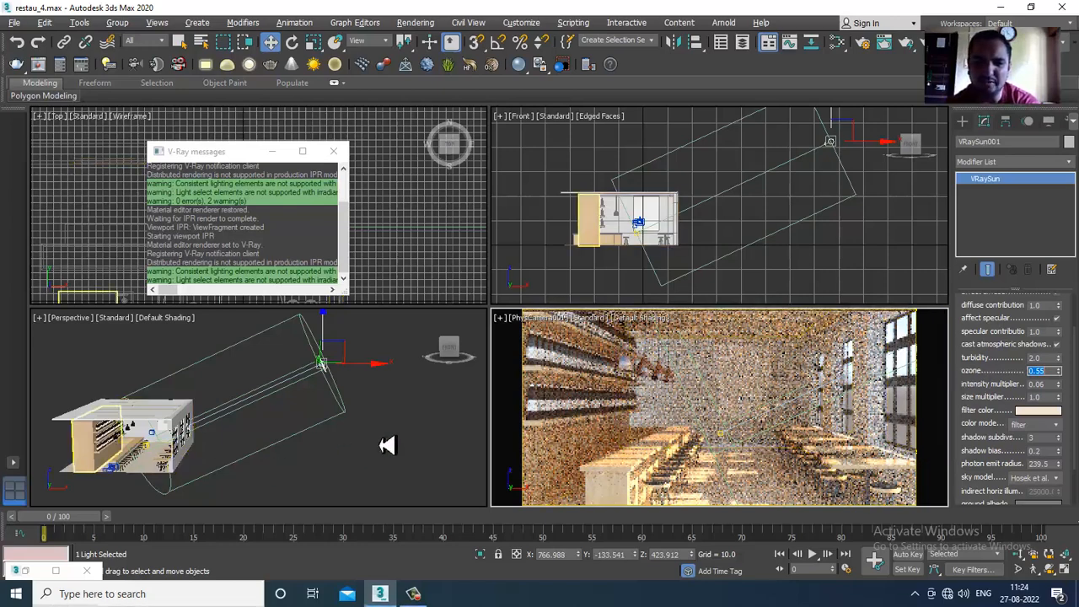
- Deselect the VRaySun and stop V-Ray IPR, returning the camera viewport to Standard shading
click(354, 443)
middle_drag(318, 444, 353, 422)
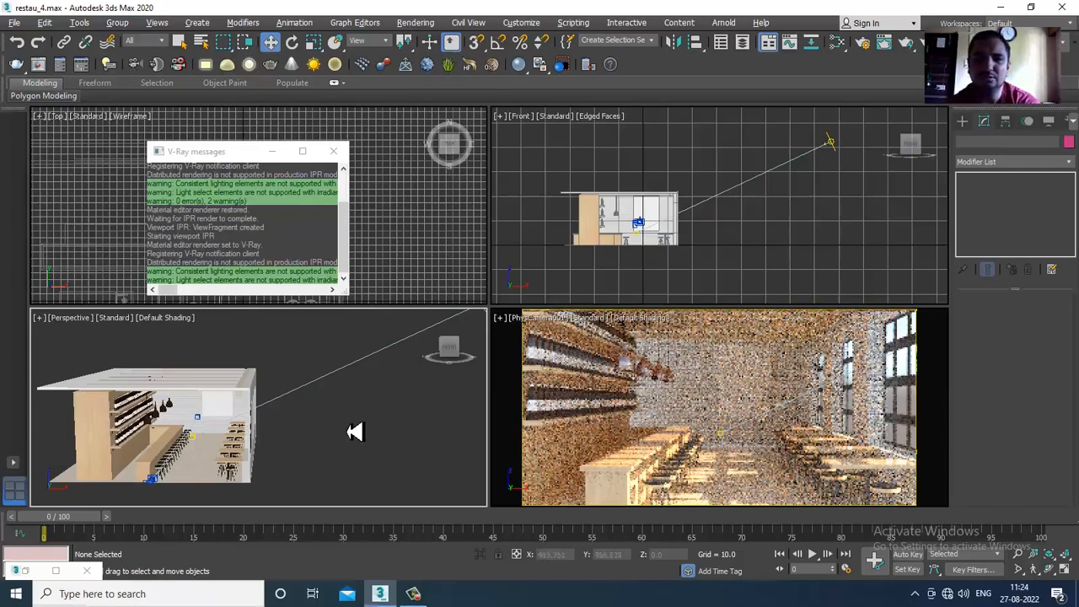
click(594, 324)
click(623, 348)
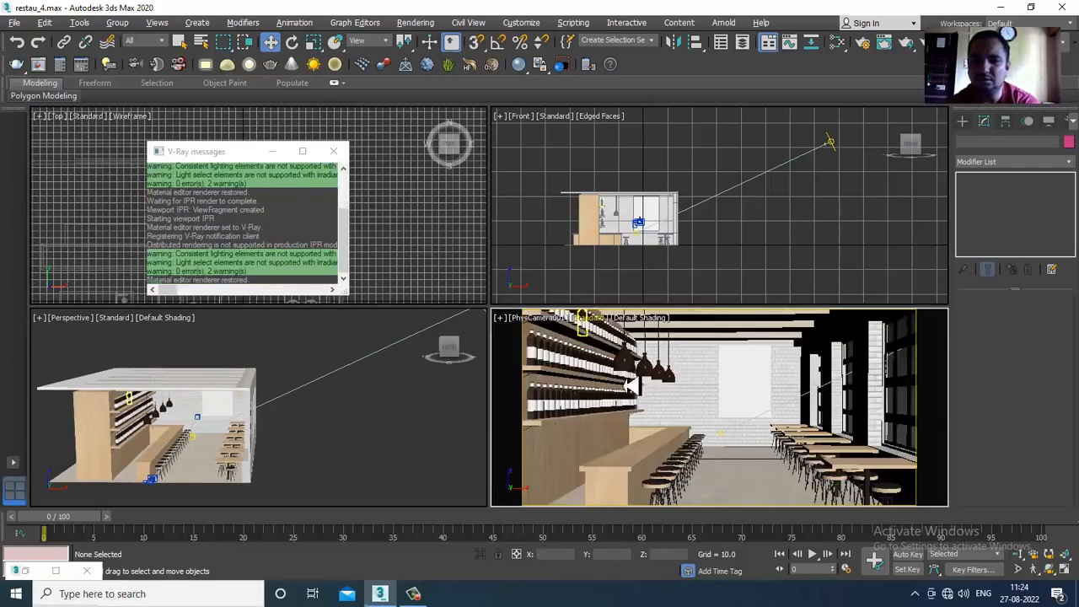
- Open the Material Editor and switch it from Slate to Compact mode
click(355, 447)
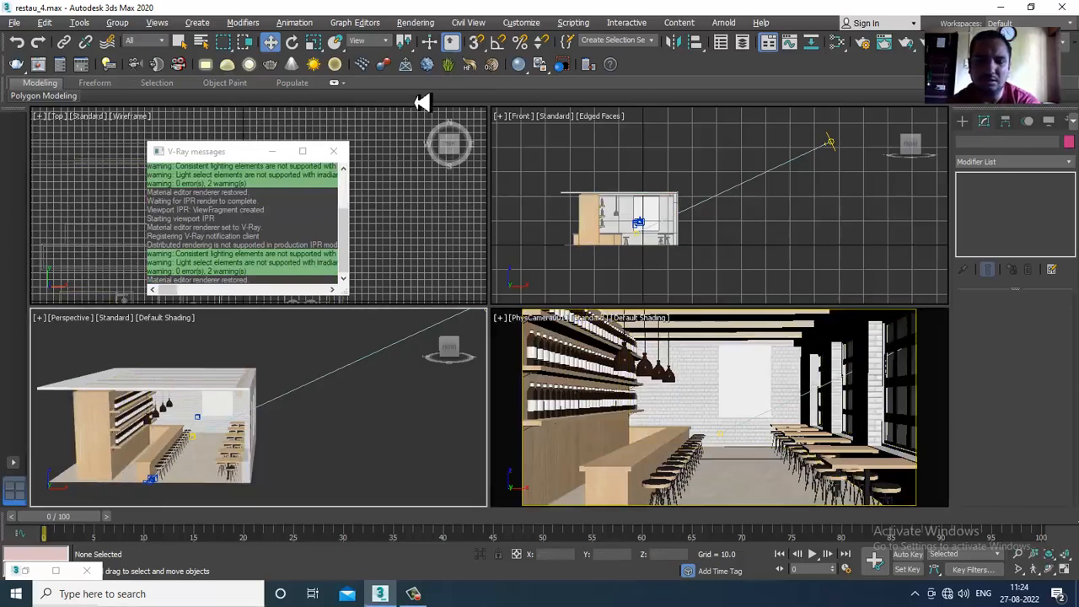
click(515, 305)
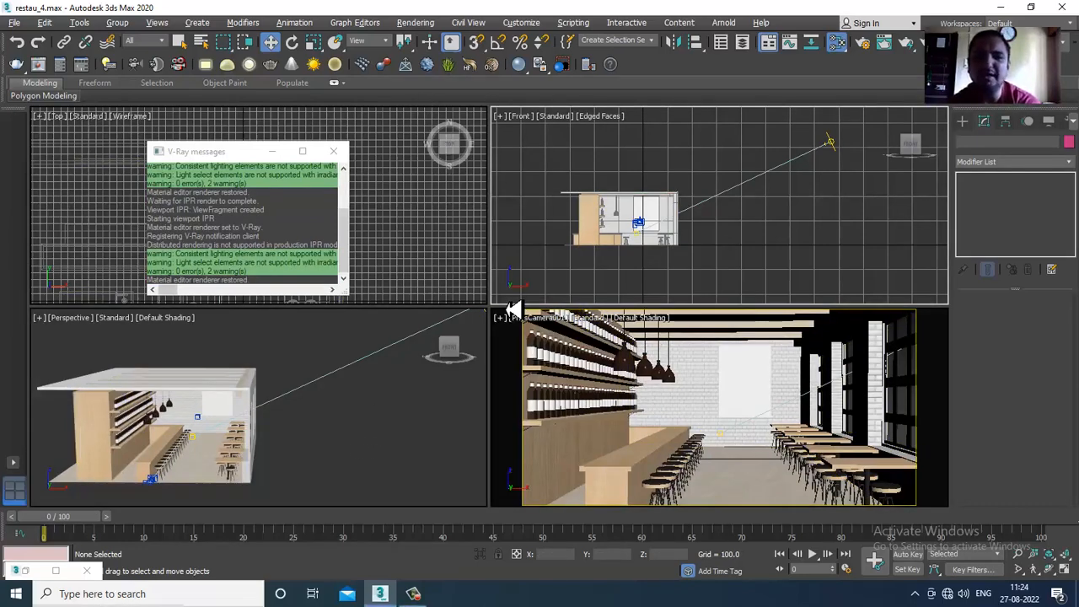
key(m)
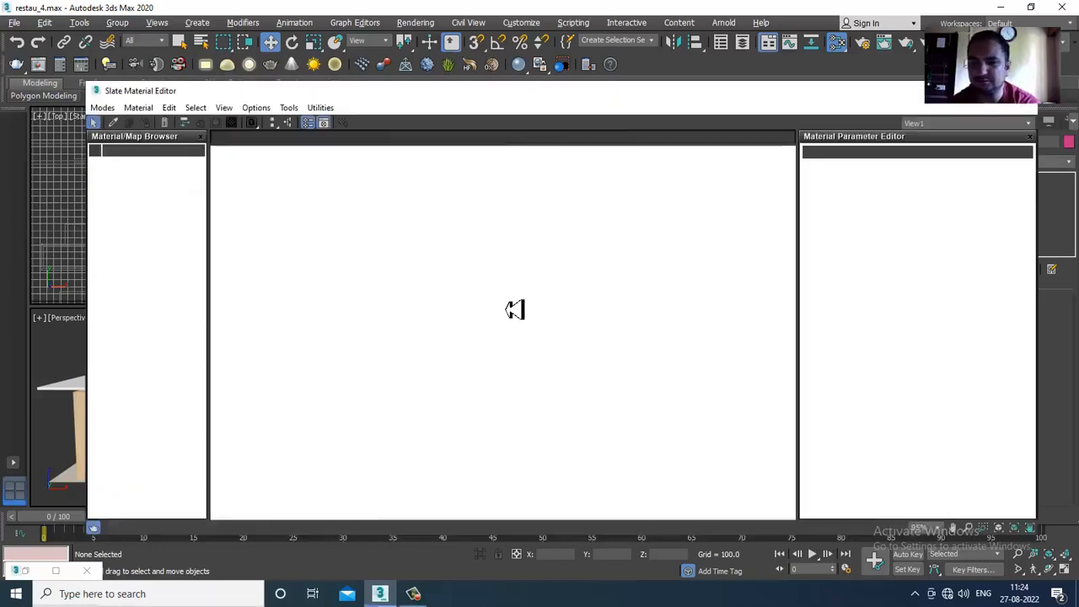
click(102, 108)
click(135, 126)
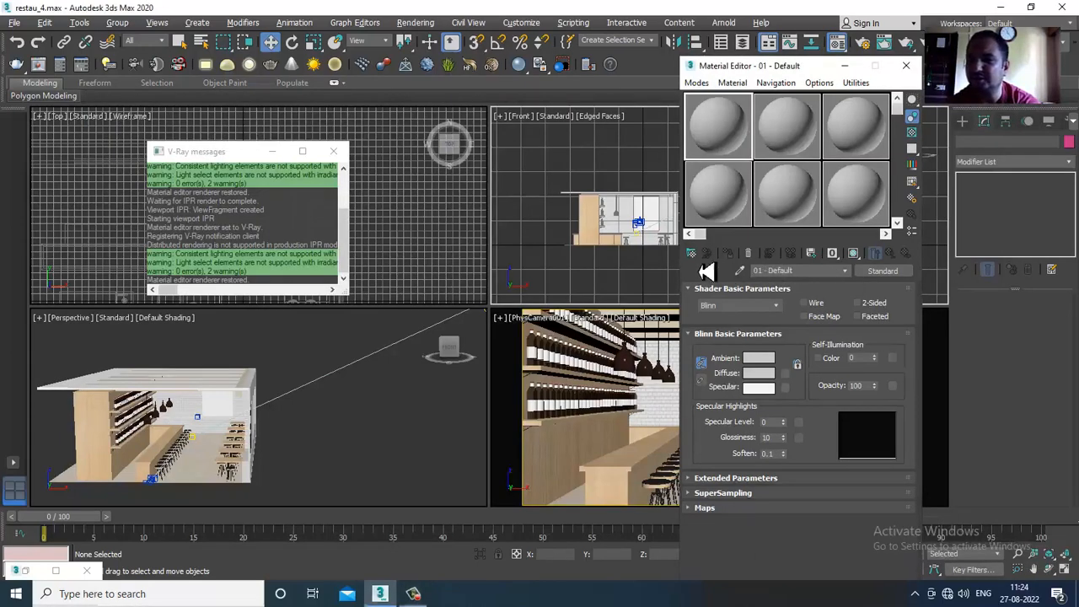
- Assign a VRayHDRI map to the first material slot, searching the map browser for "vrayHD", and close the browser
click(692, 253)
scroll(542, 297, down, 10)
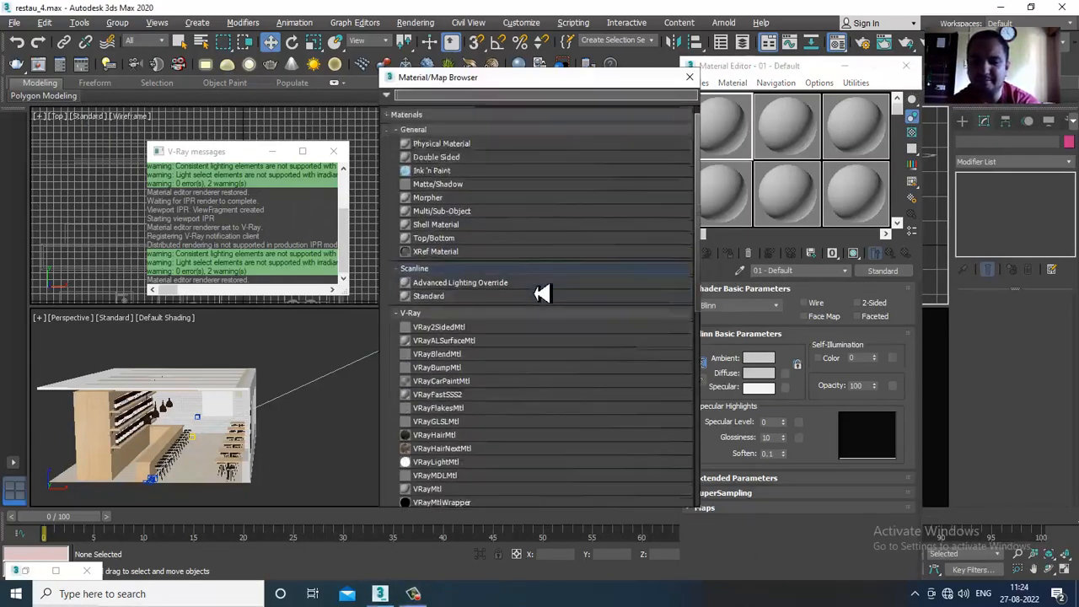
scroll(542, 297, down, 6)
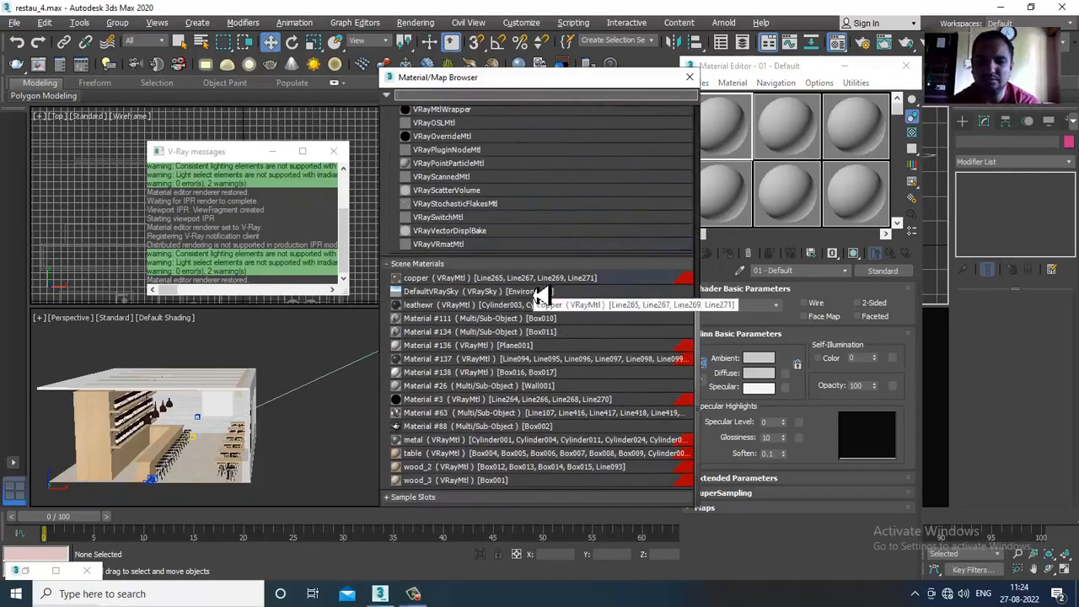
click(542, 297)
scroll(543, 297, up, 6)
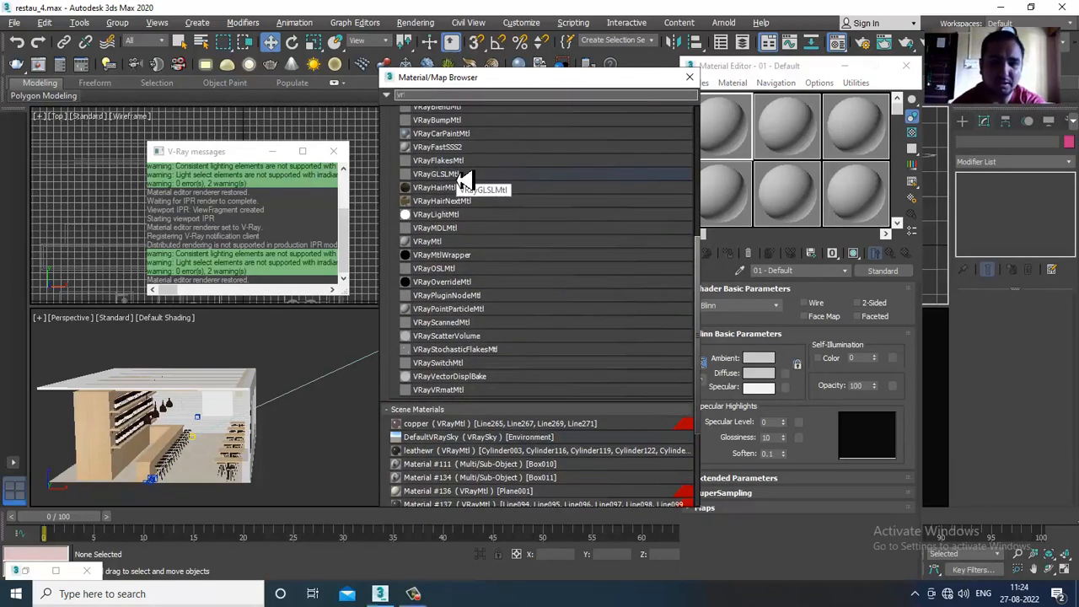
text(ayHD)
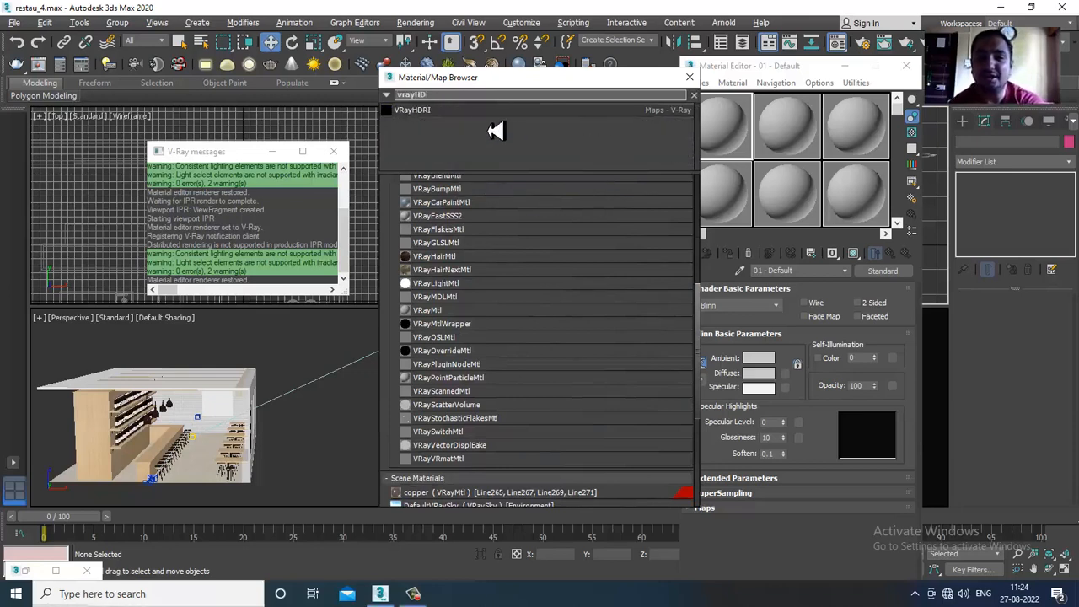
double_click(472, 127)
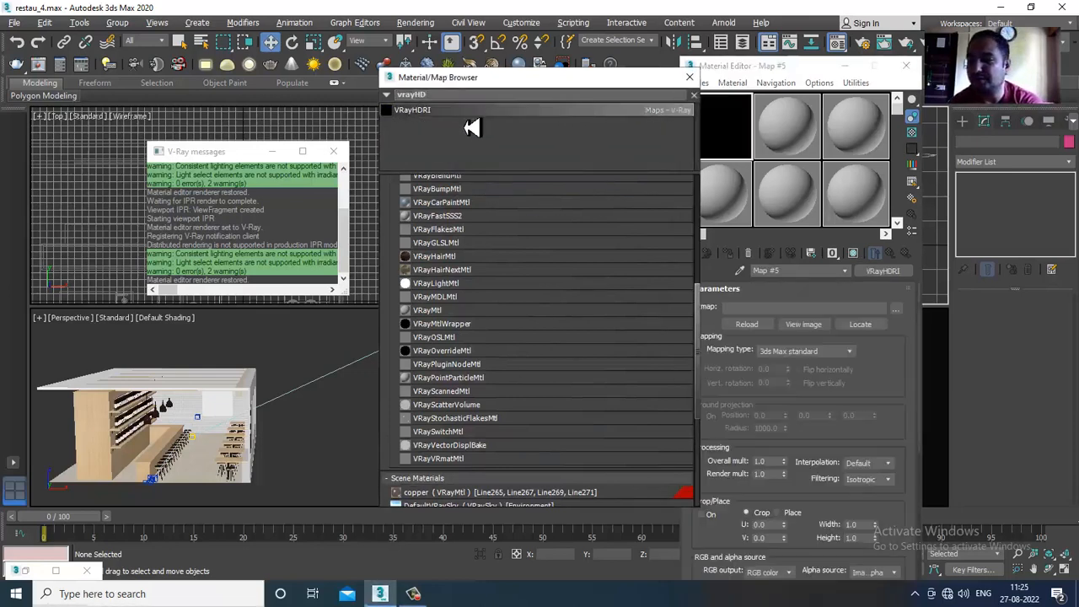
click(689, 77)
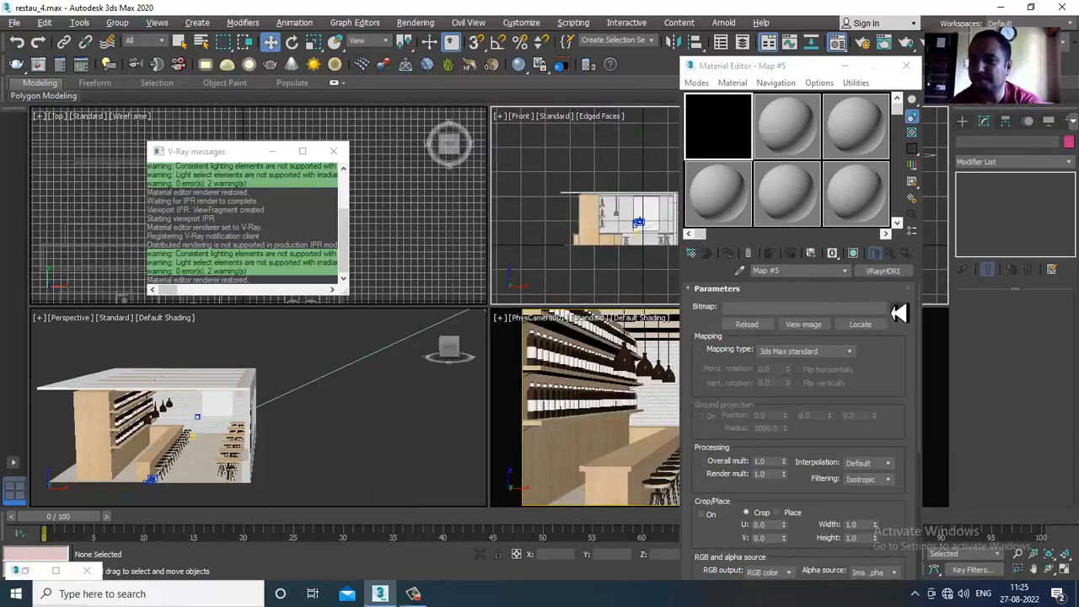
- Open the VRayHDRI bitmap chooser and look for an HDR image in the Restaurant Texture folder and on the Desktop
click(898, 308)
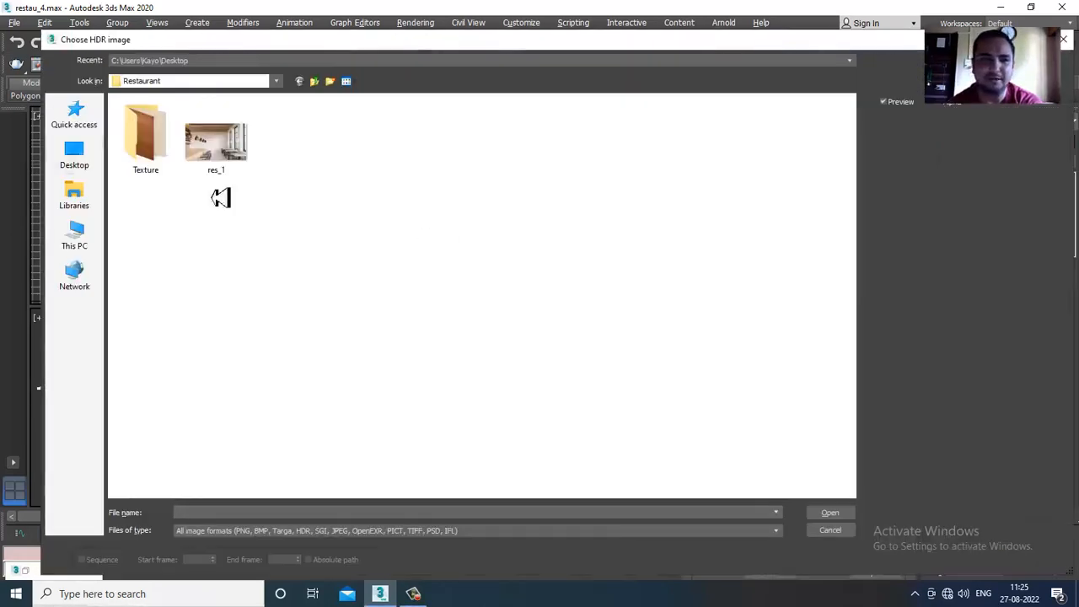
double_click(150, 150)
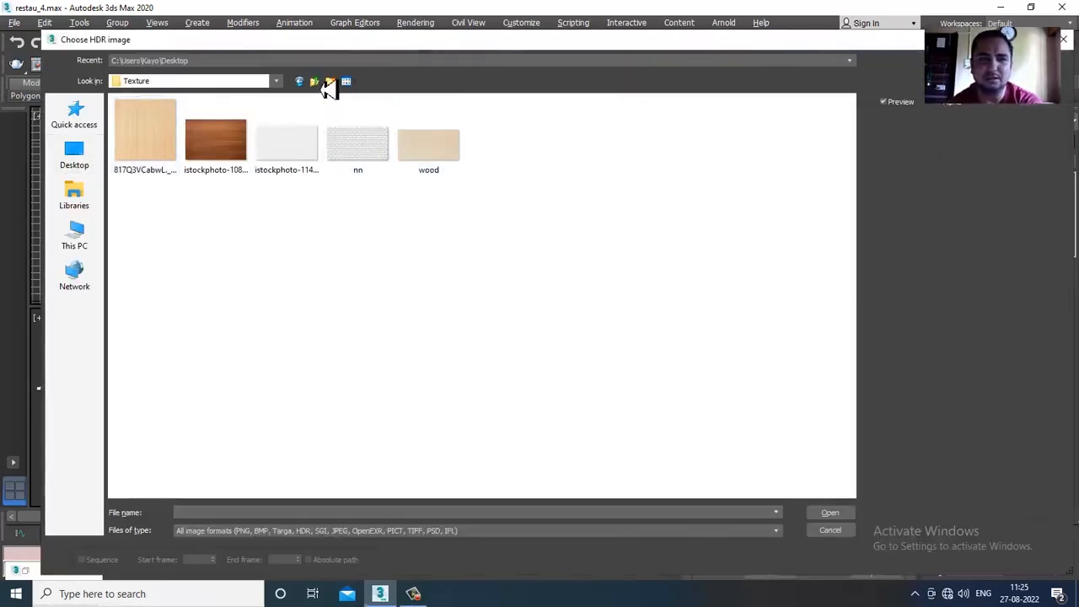
click(314, 81)
click(87, 166)
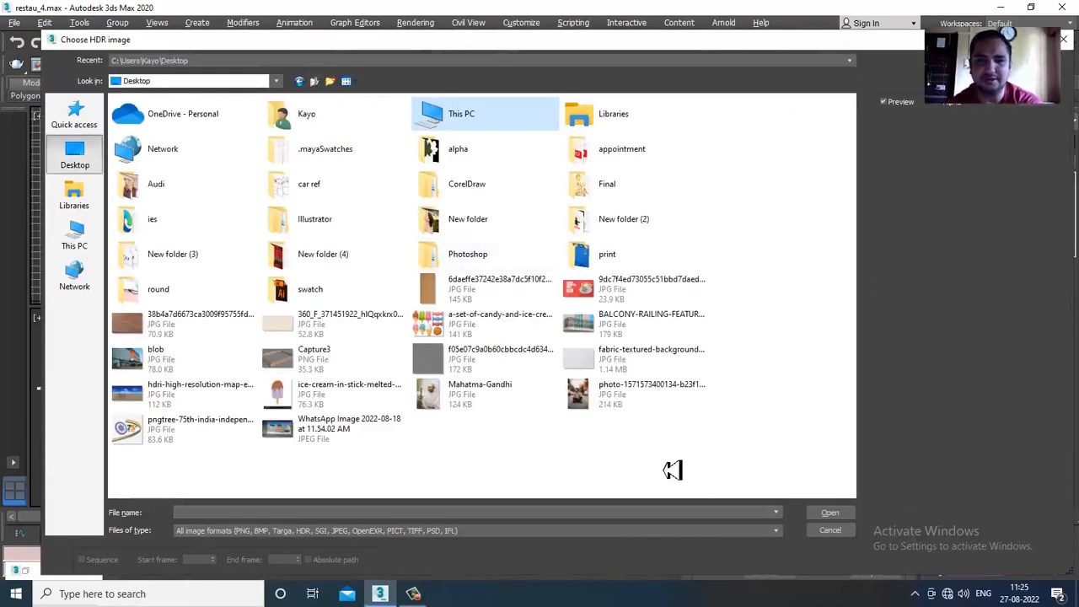
- Look for an HDR image in the Interior Designn, texturss and stall folders of July 2022 on Local Disk (D:)
click(77, 234)
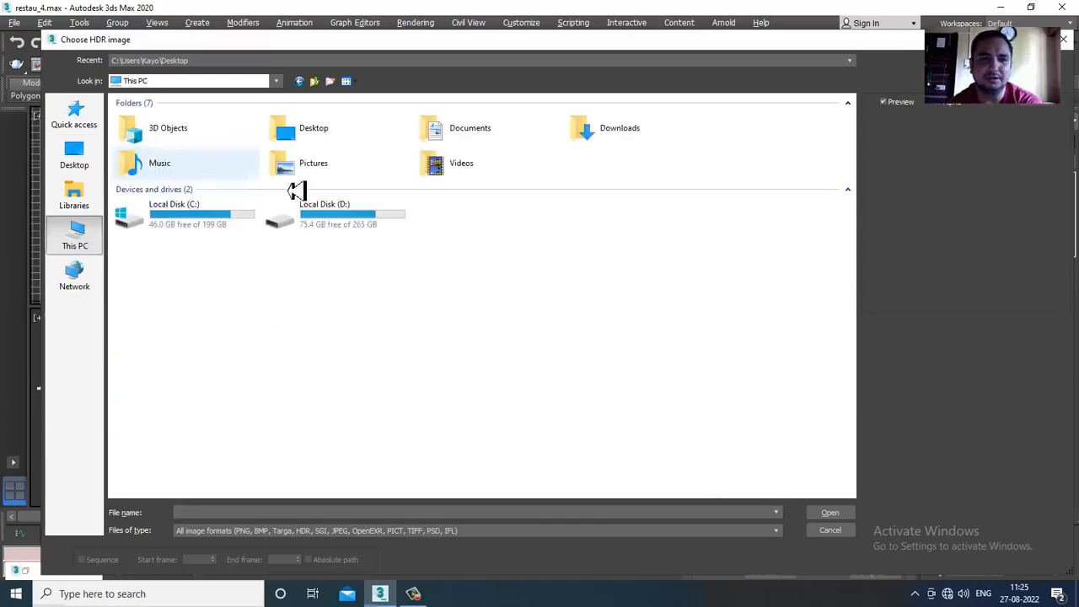
double_click(358, 221)
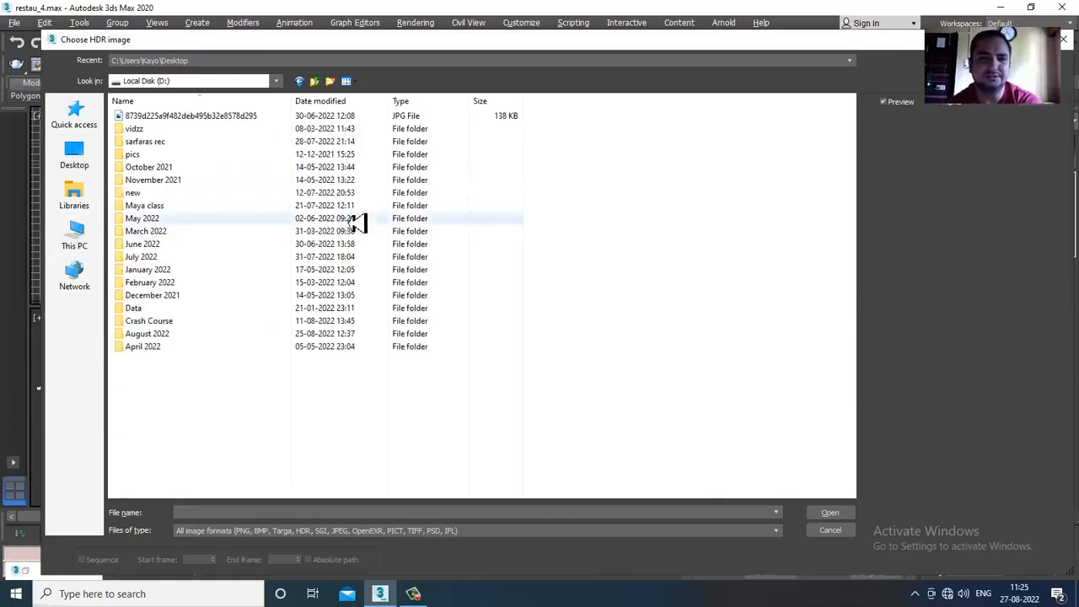
double_click(173, 258)
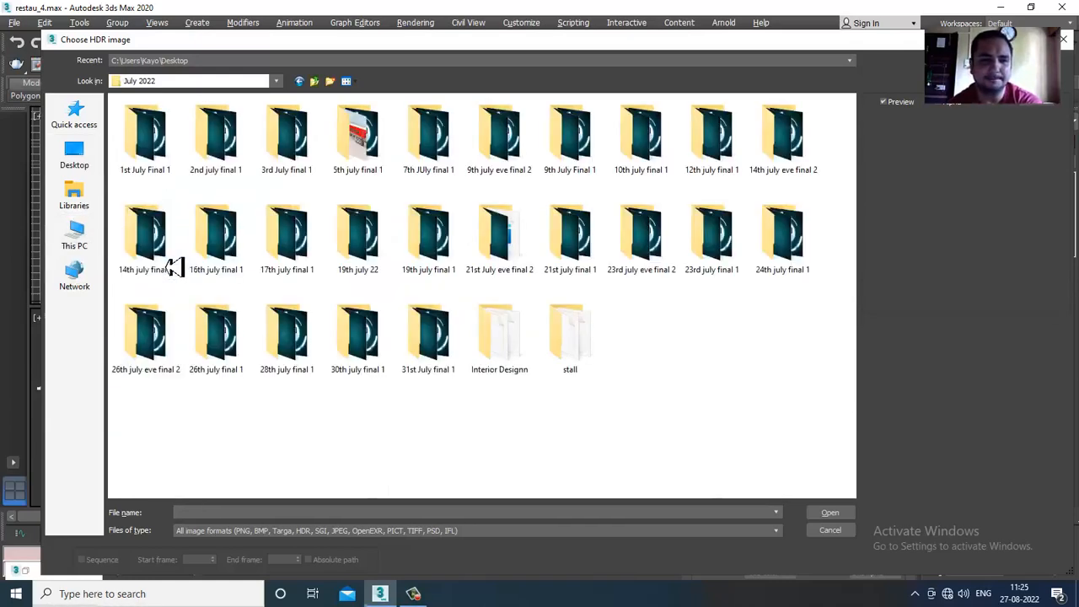
double_click(524, 348)
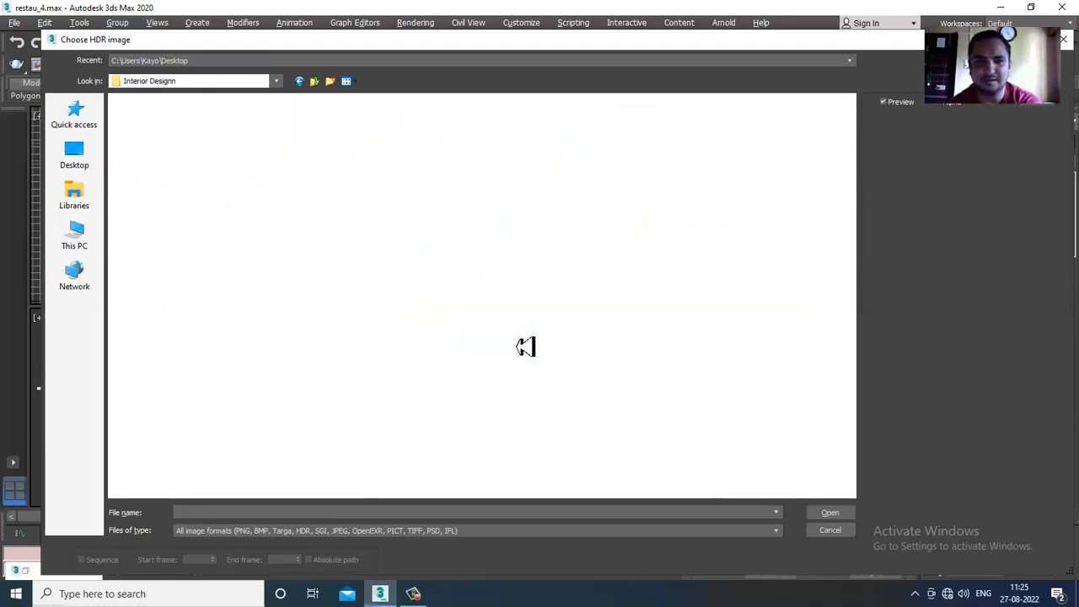
double_click(145, 143)
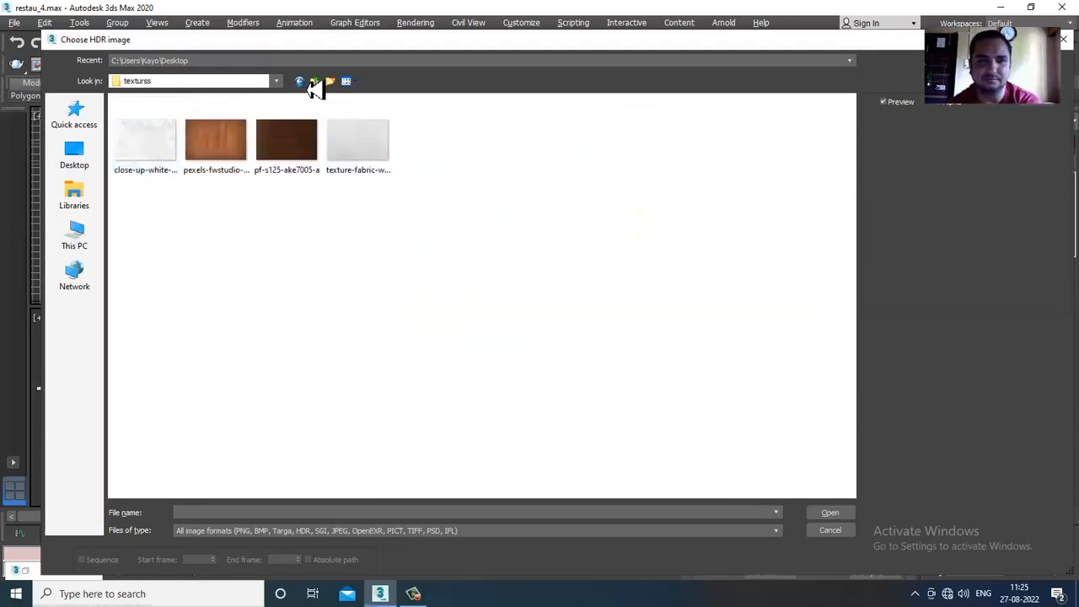
click(316, 84)
click(316, 83)
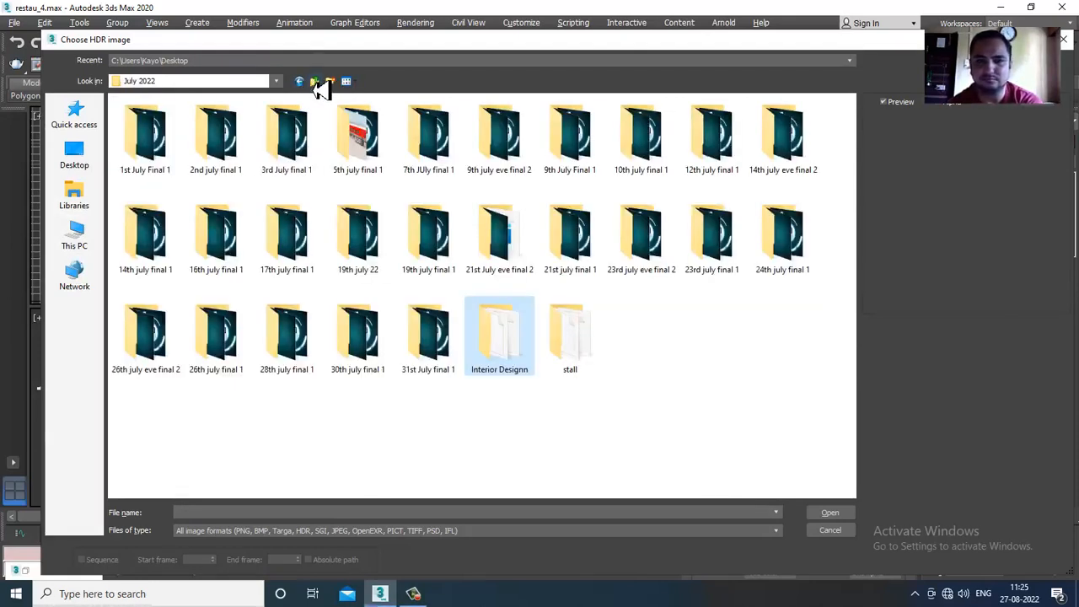
double_click(504, 350)
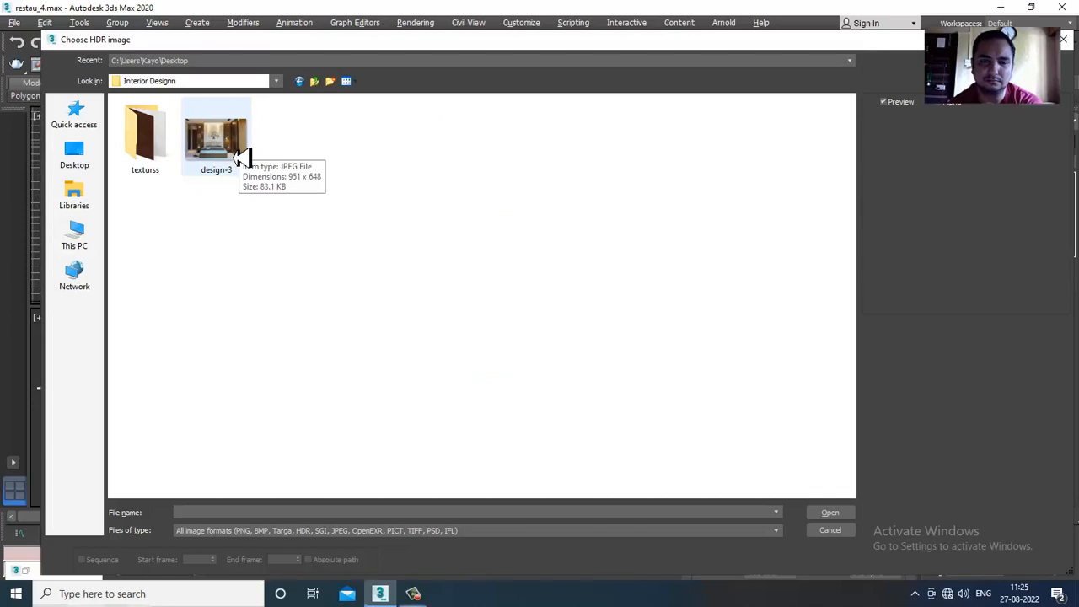
double_click(157, 148)
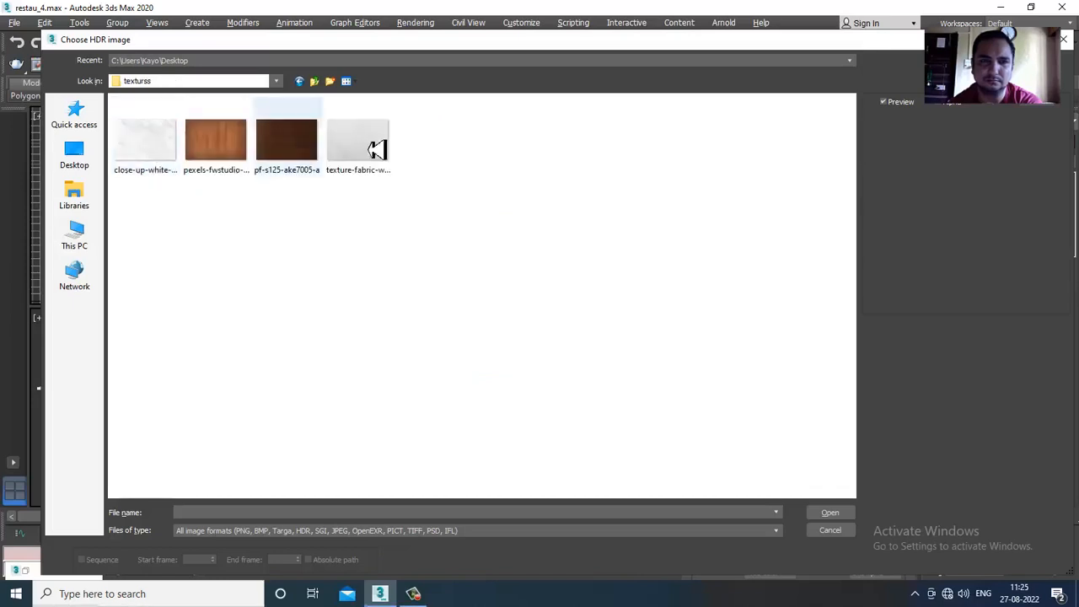
click(318, 87)
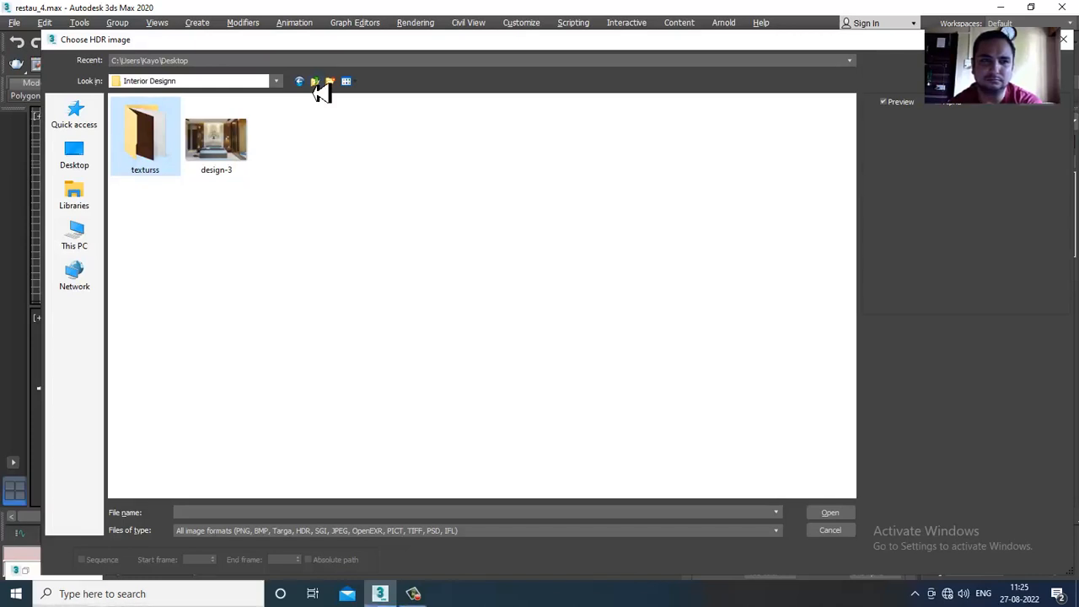
click(318, 87)
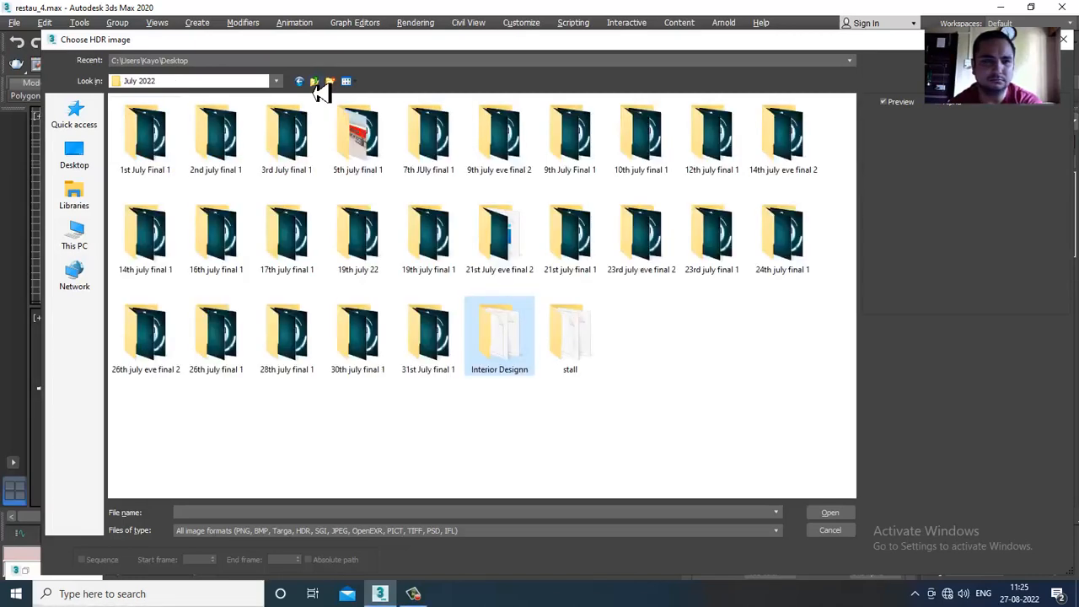
double_click(586, 353)
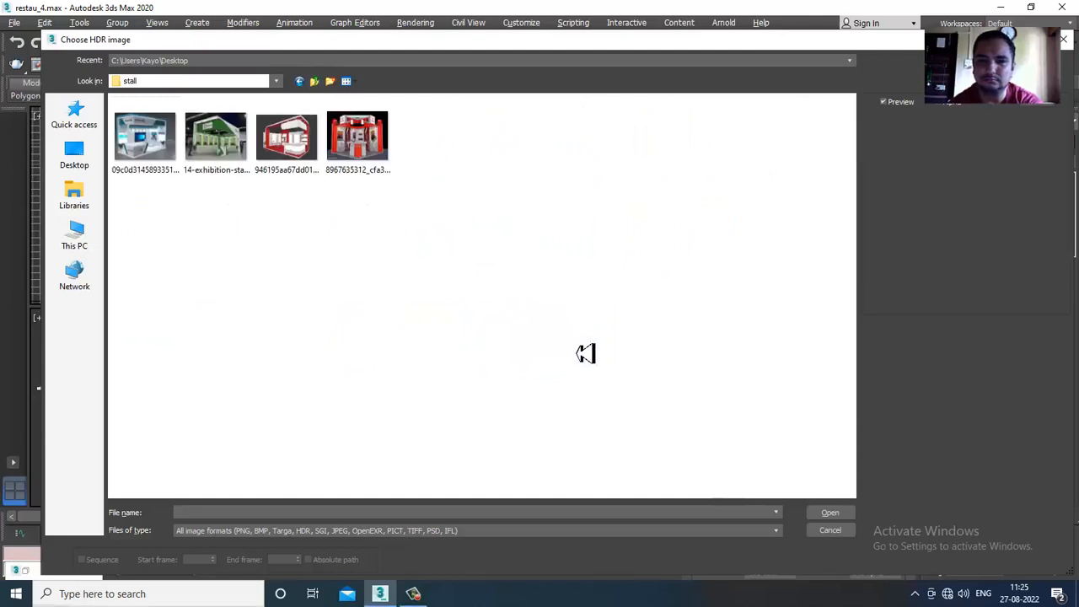
click(317, 87)
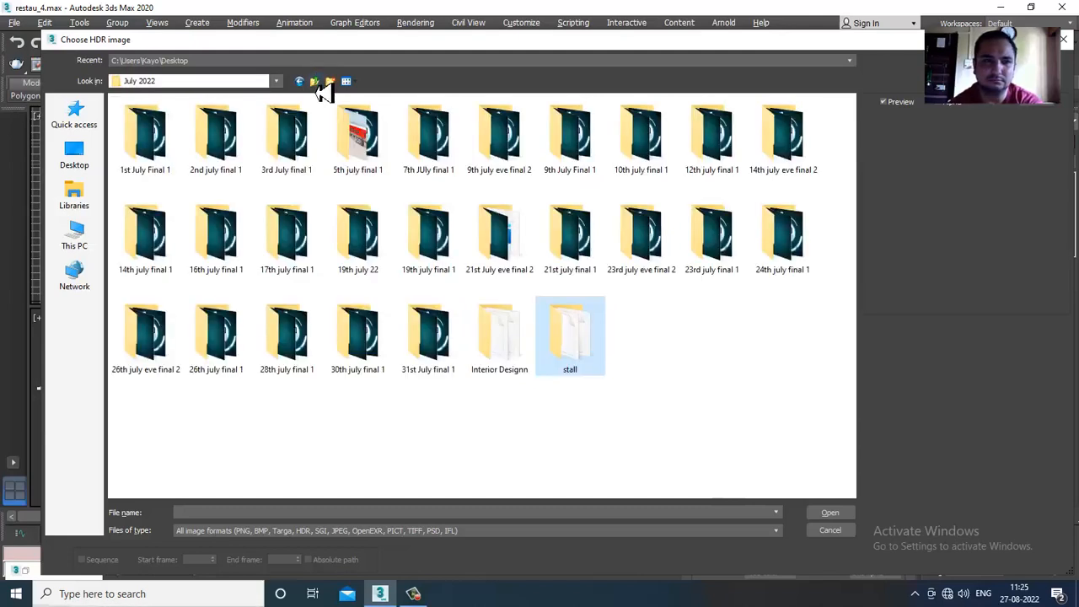
- Check the August 2022 folder on Local Disk (D:) for an HDR image, selecting its Reception folder
click(76, 235)
double_click(329, 236)
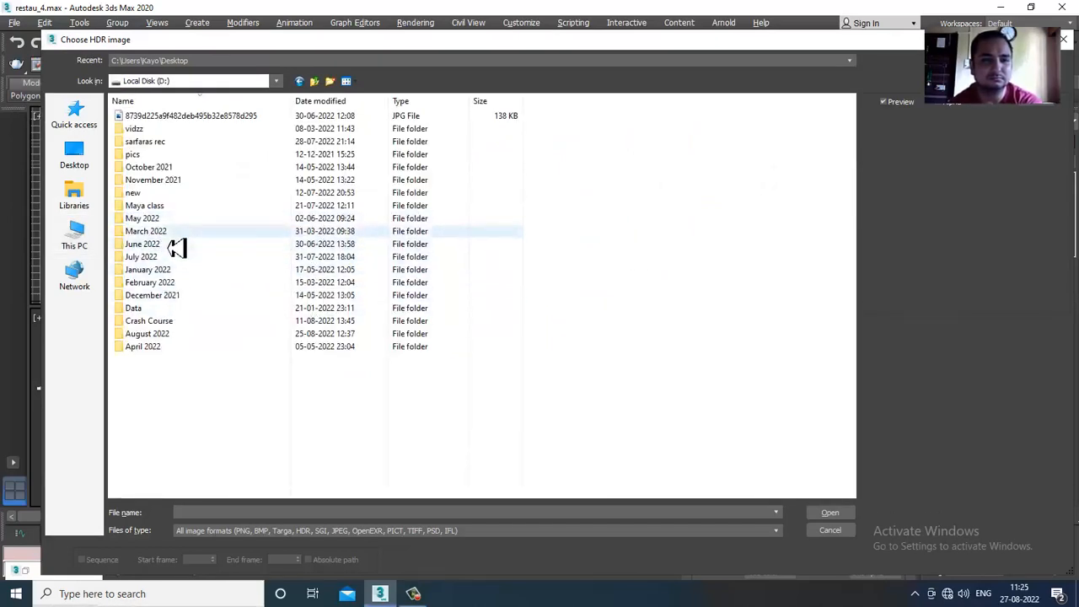
double_click(187, 335)
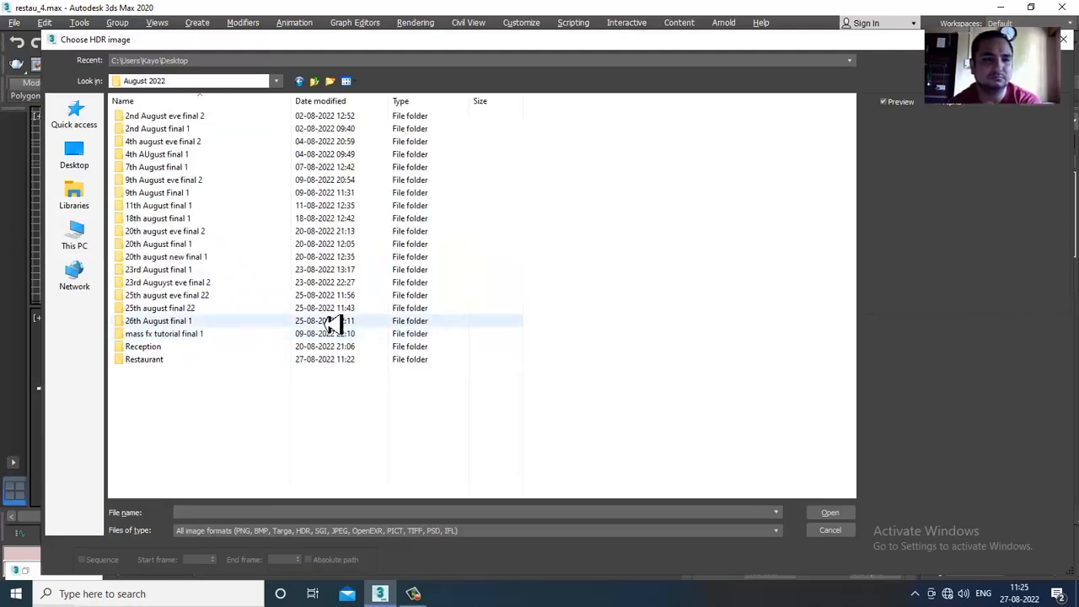
click(204, 350)
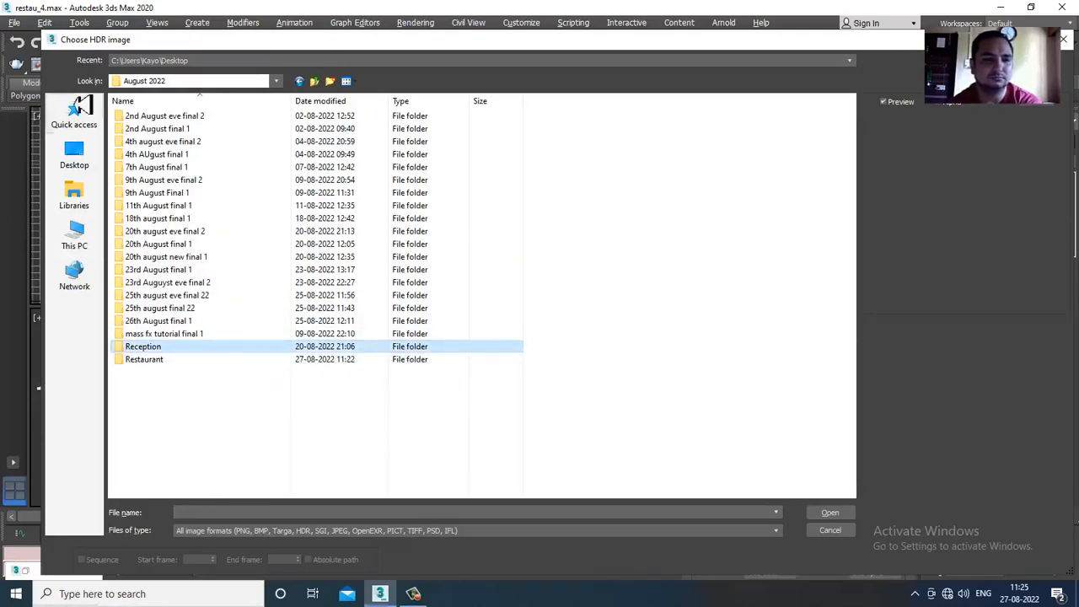
- Look for an HDR image in the Passes and textures subfolders of the June 2022 London street folder
click(74, 239)
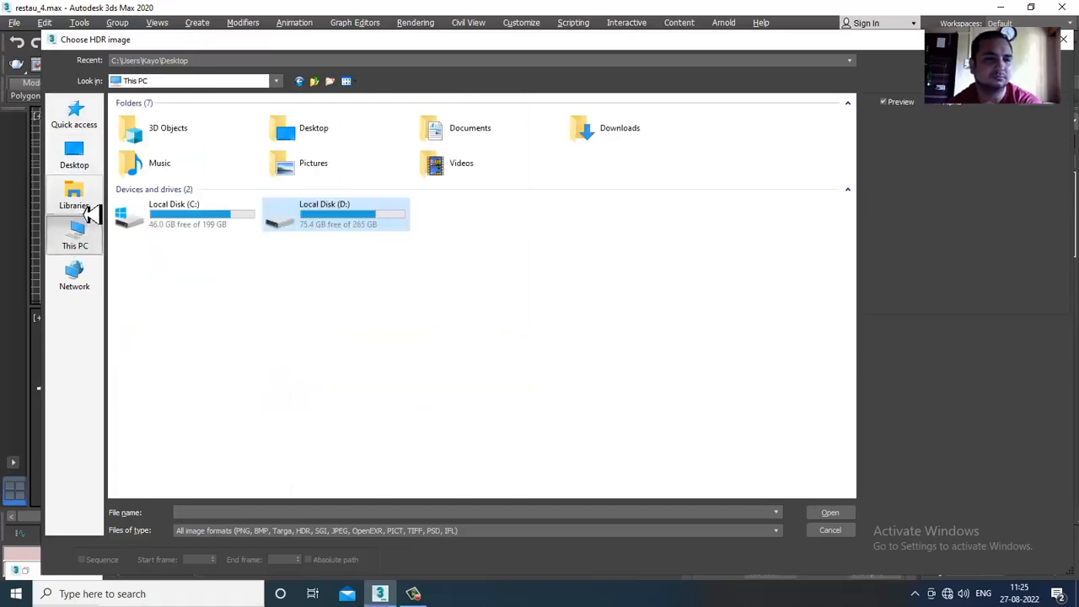
double_click(284, 234)
double_click(200, 243)
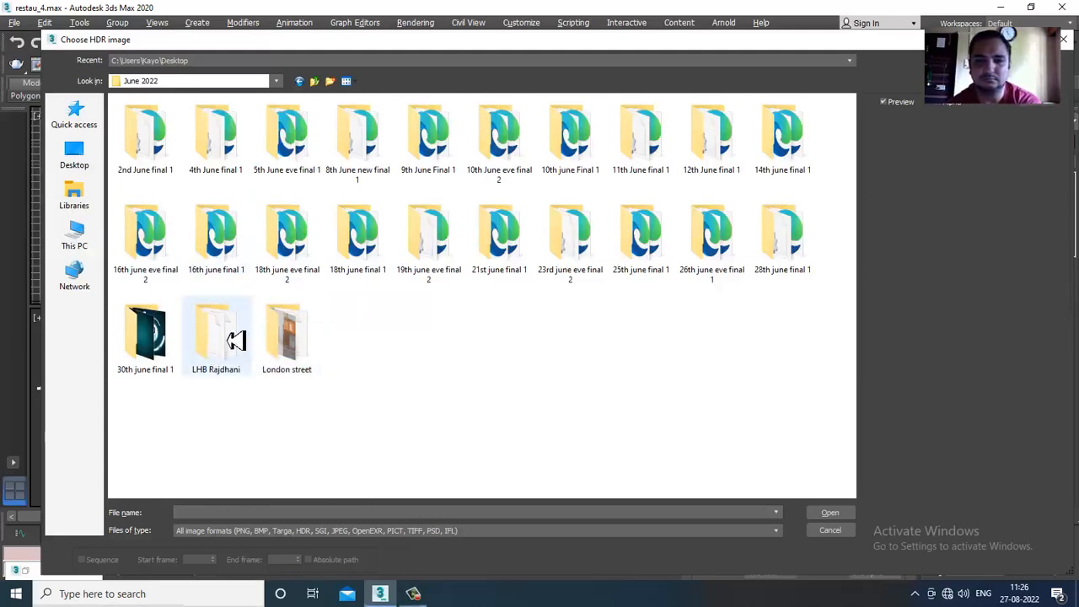
double_click(287, 337)
double_click(144, 144)
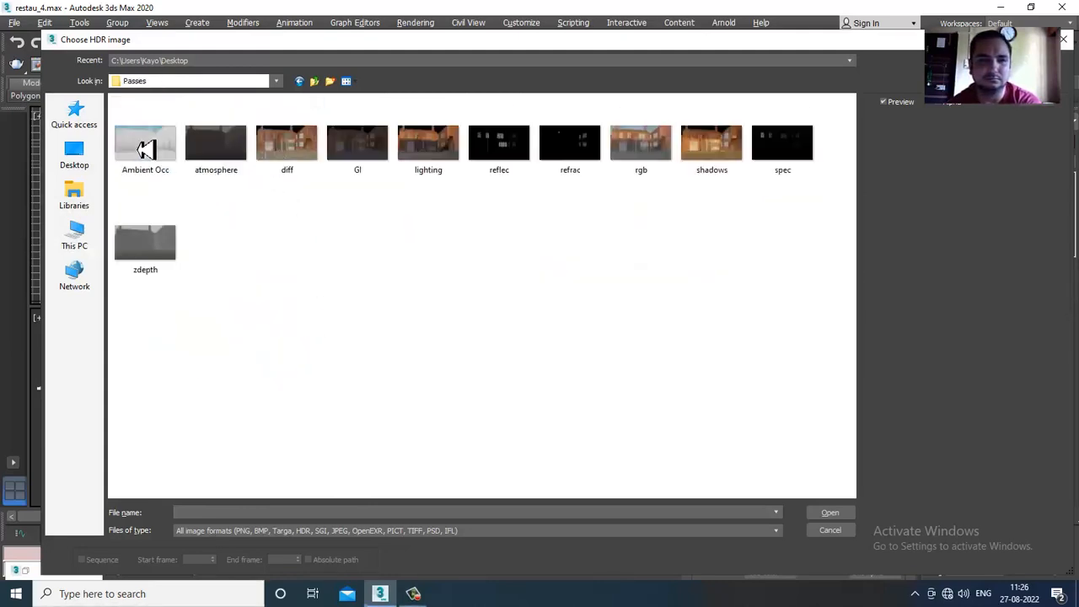
click(322, 85)
double_click(221, 147)
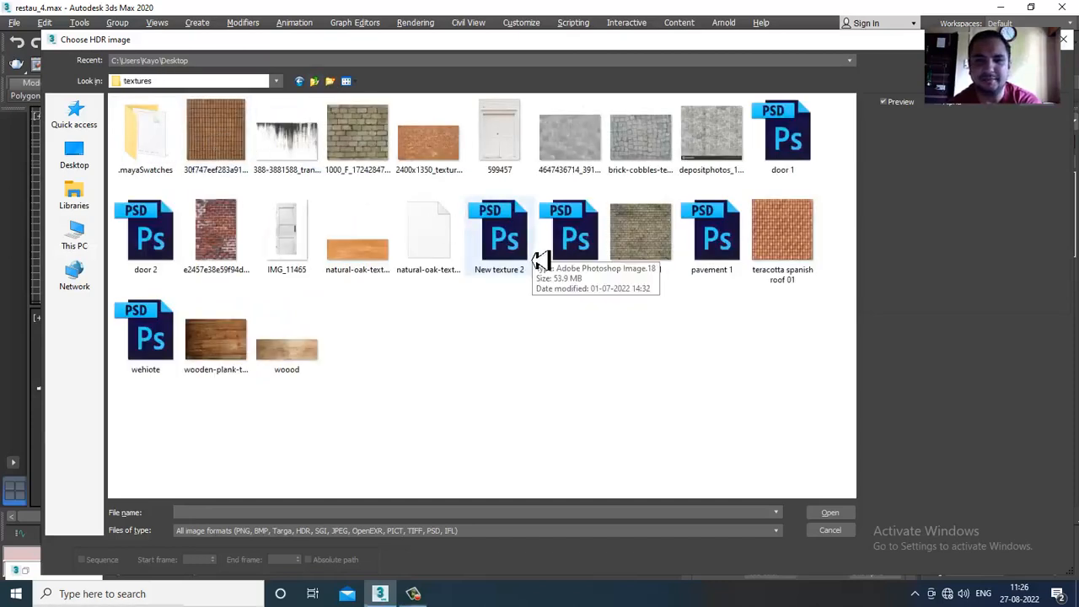
click(315, 81)
click(319, 85)
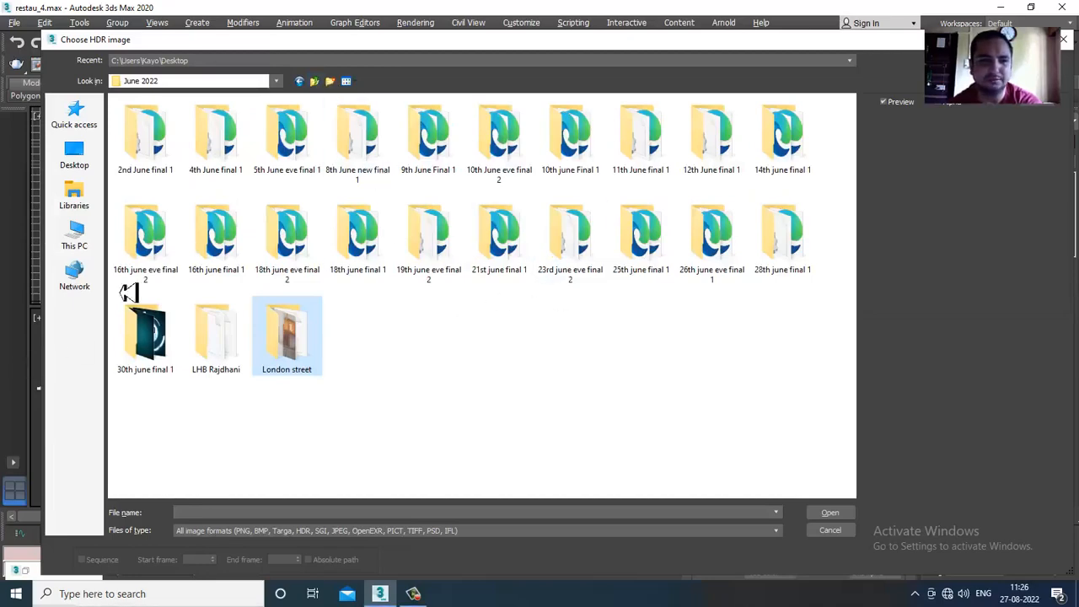
- Look for an HDR image in the pass and texture subfolders of the May 2022 office cabin folder
click(74, 238)
double_click(299, 221)
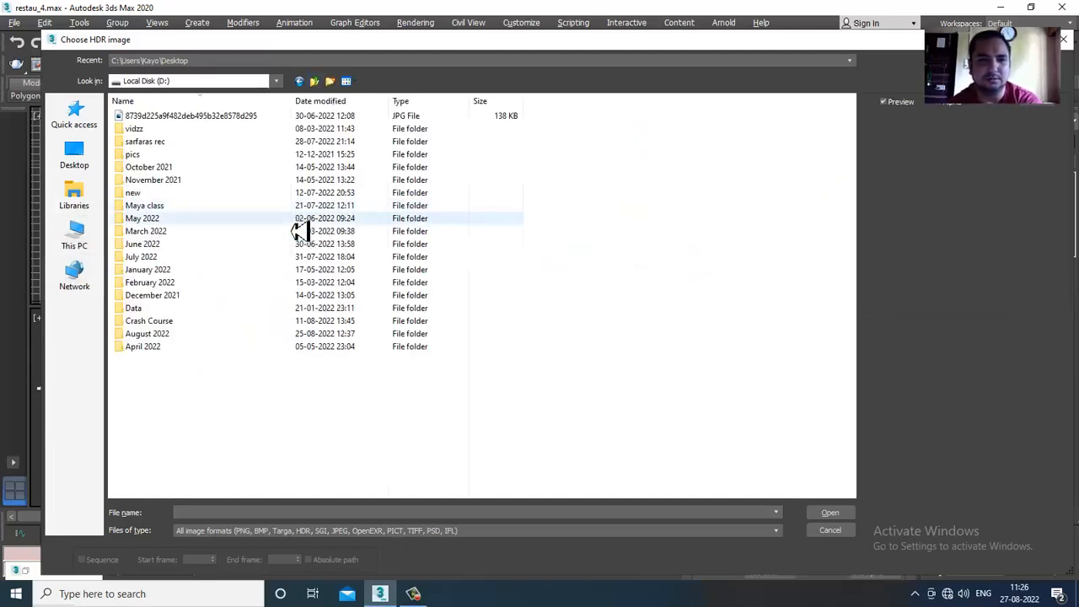
double_click(178, 221)
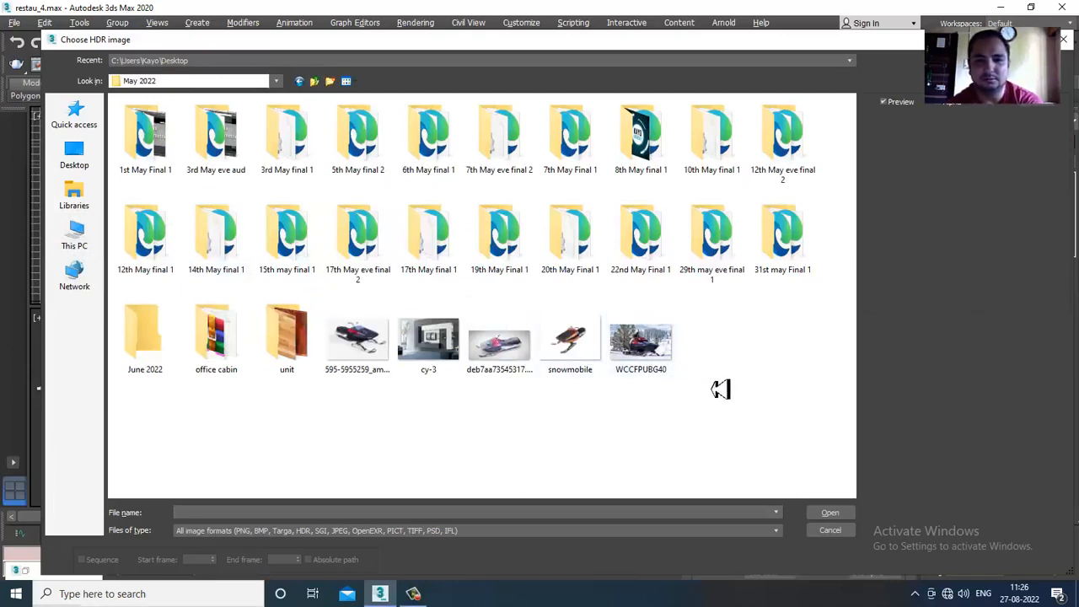
double_click(216, 338)
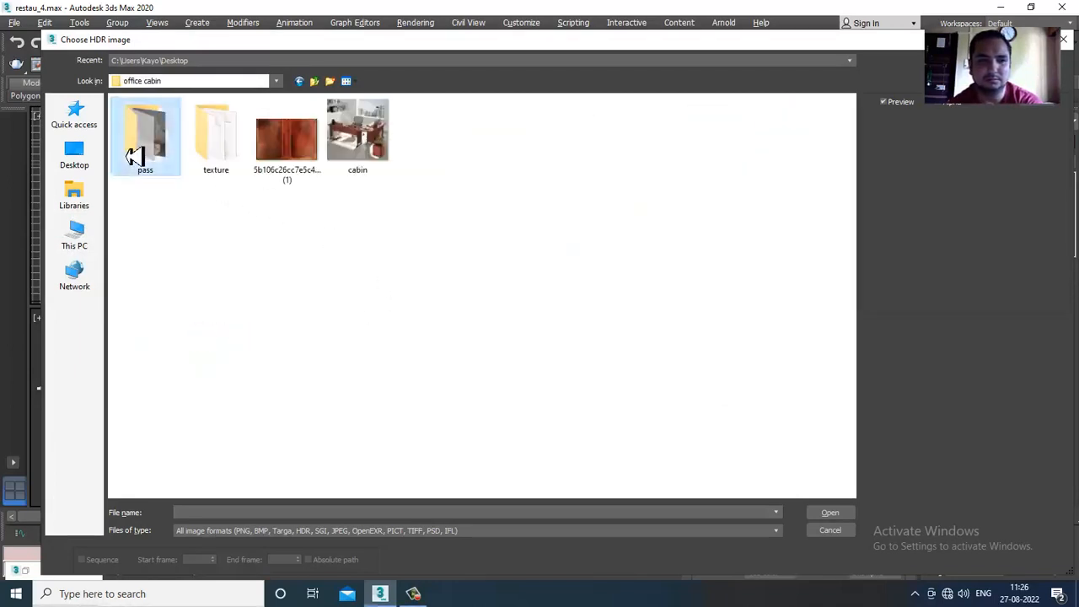
double_click(136, 155)
click(315, 81)
double_click(234, 152)
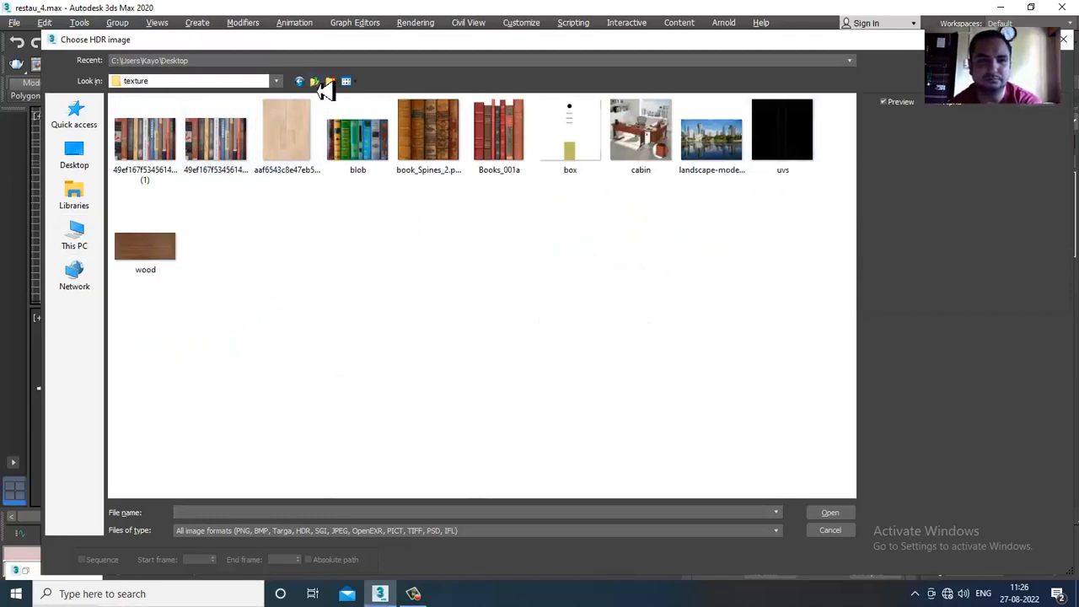
click(320, 84)
- Check the top-level folders of Local Disk (D:) for an HDR image and leave the file selection
click(84, 243)
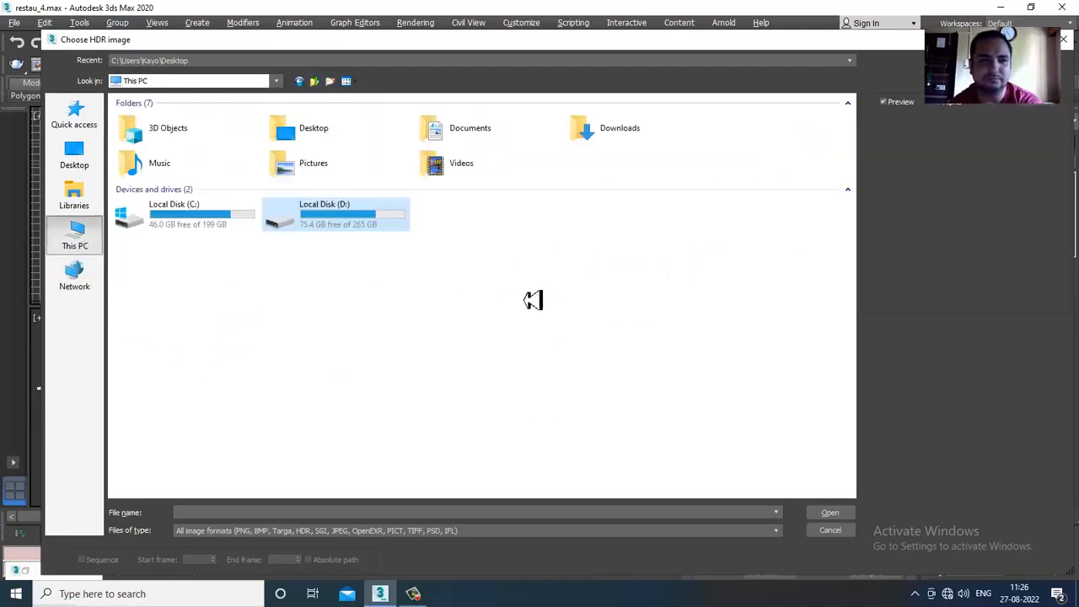
double_click(371, 229)
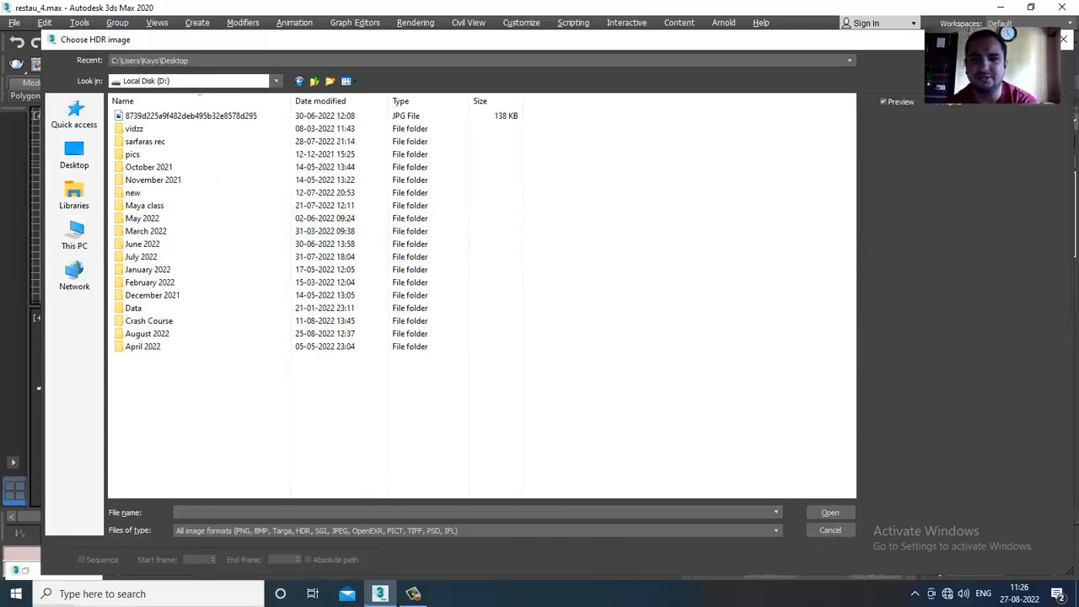
click(831, 530)
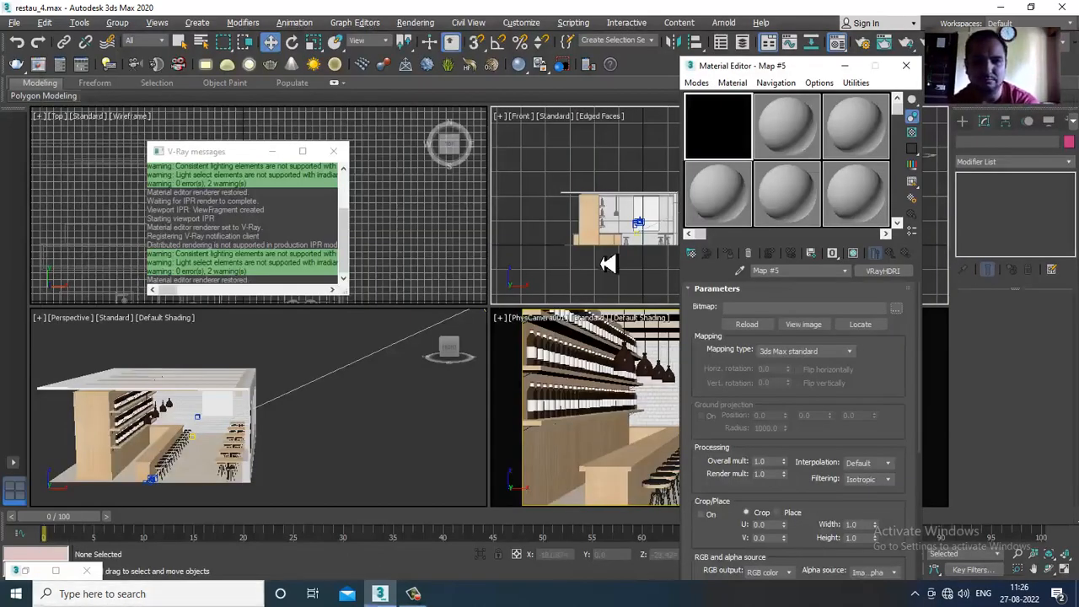
- Switch to File Explorer, search Local Disk (D:) for "hdri" and select the hdrii image
key(super+e)
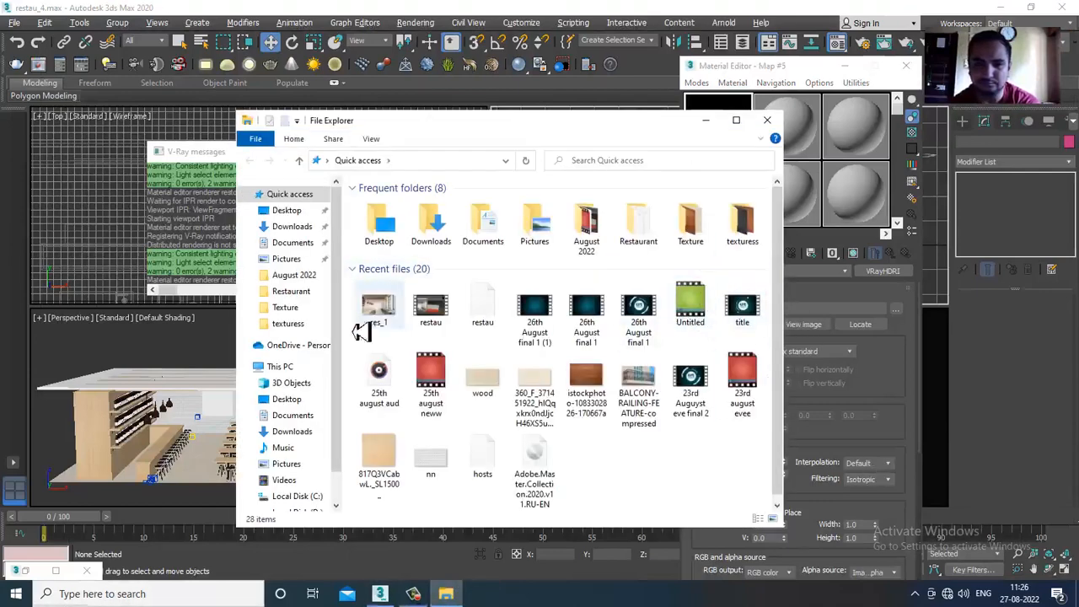
click(308, 511)
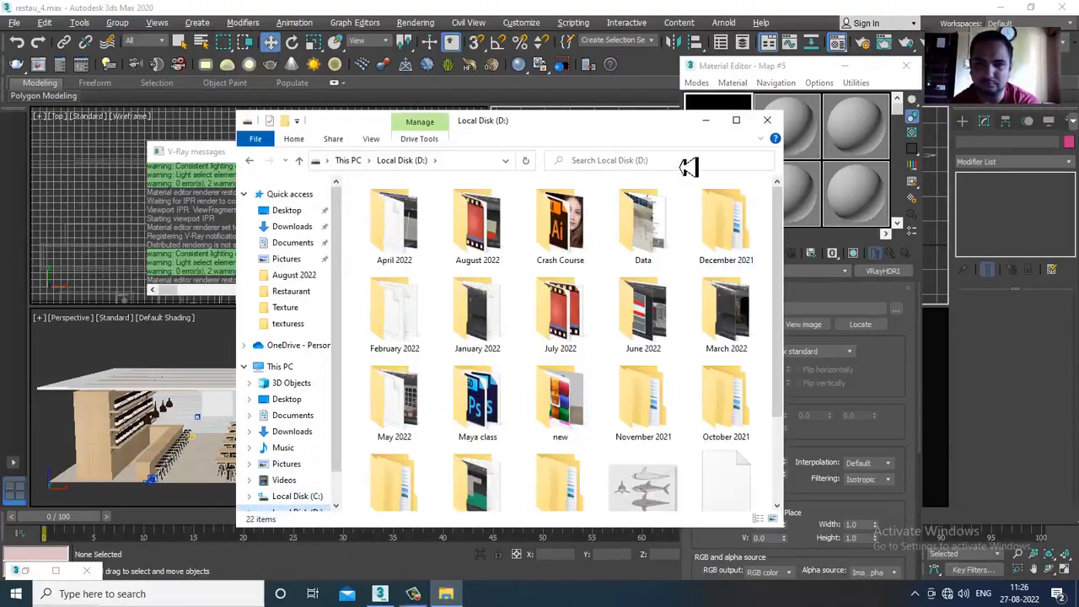
text(hdri)
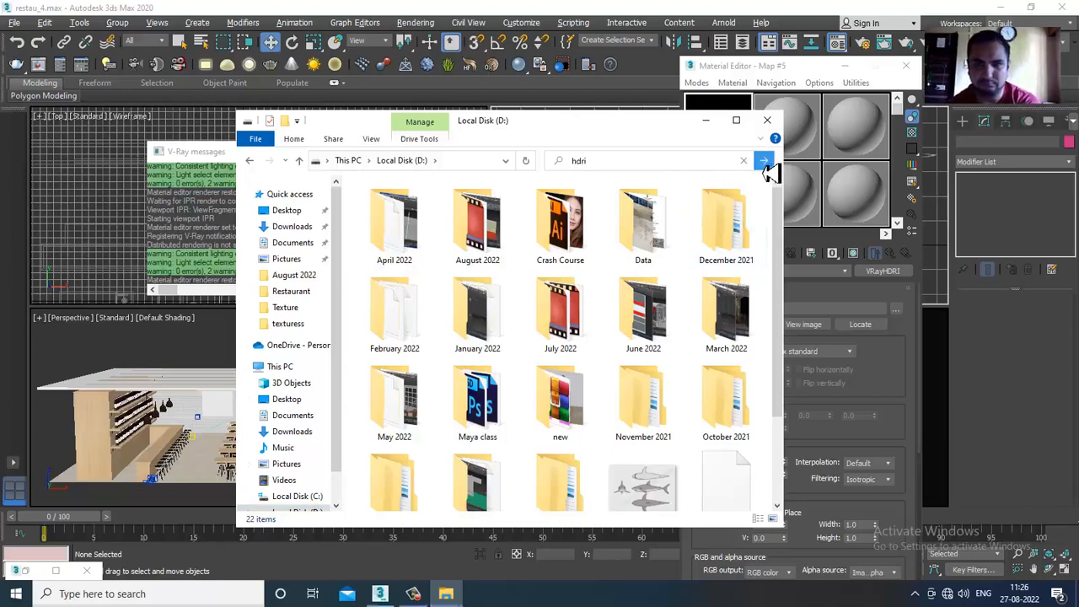
click(764, 163)
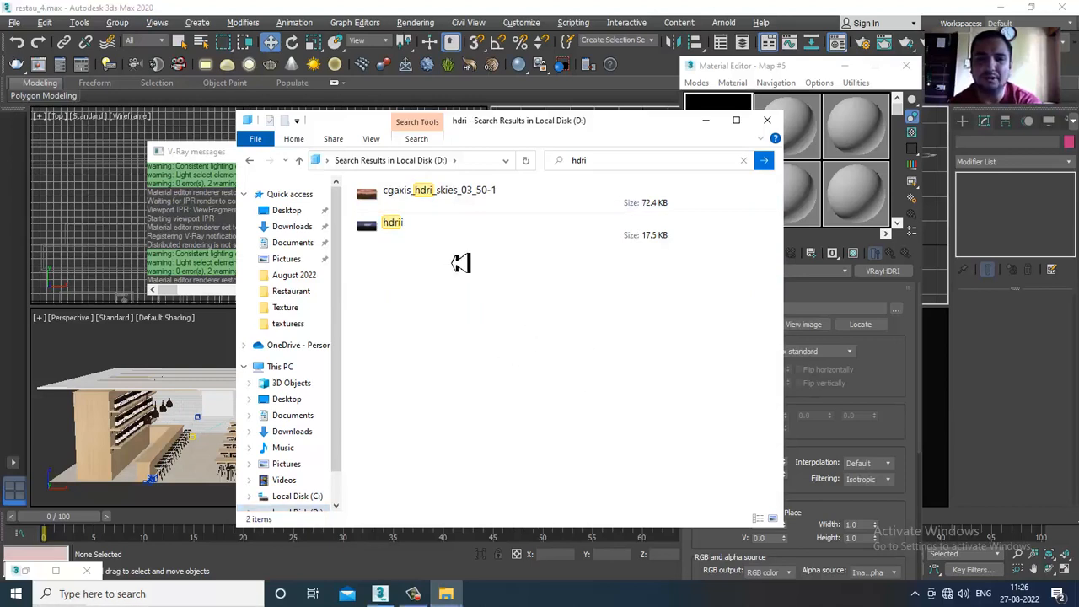
click(446, 233)
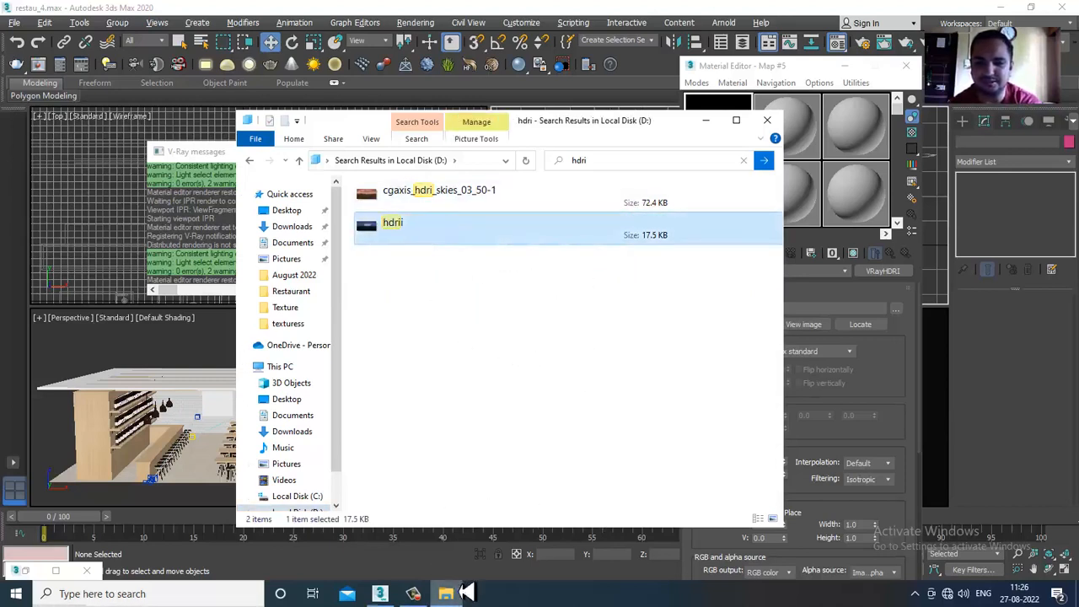
click(126, 593)
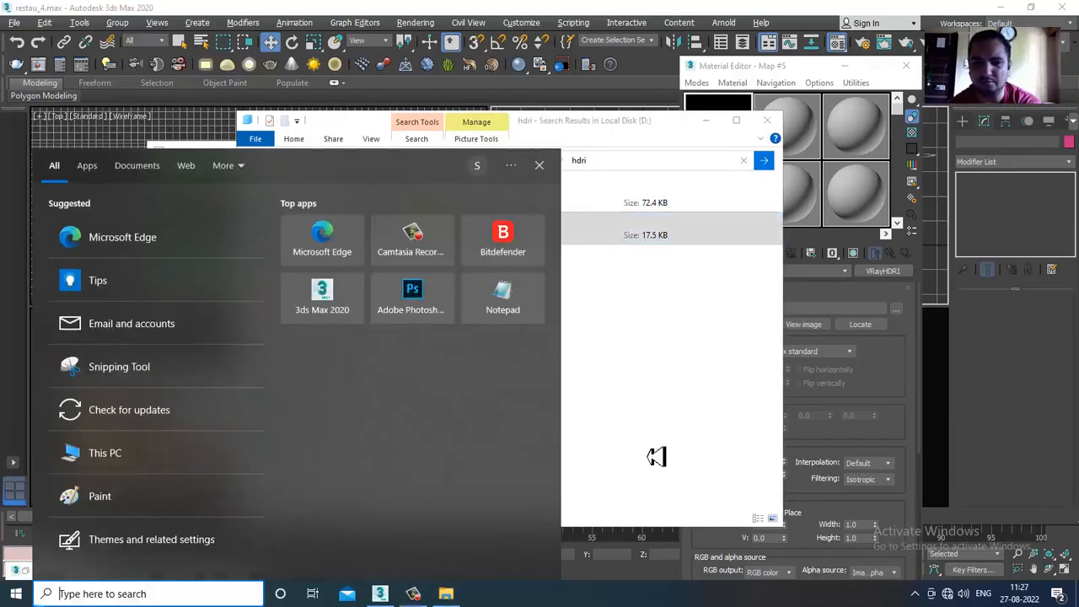
click(413, 594)
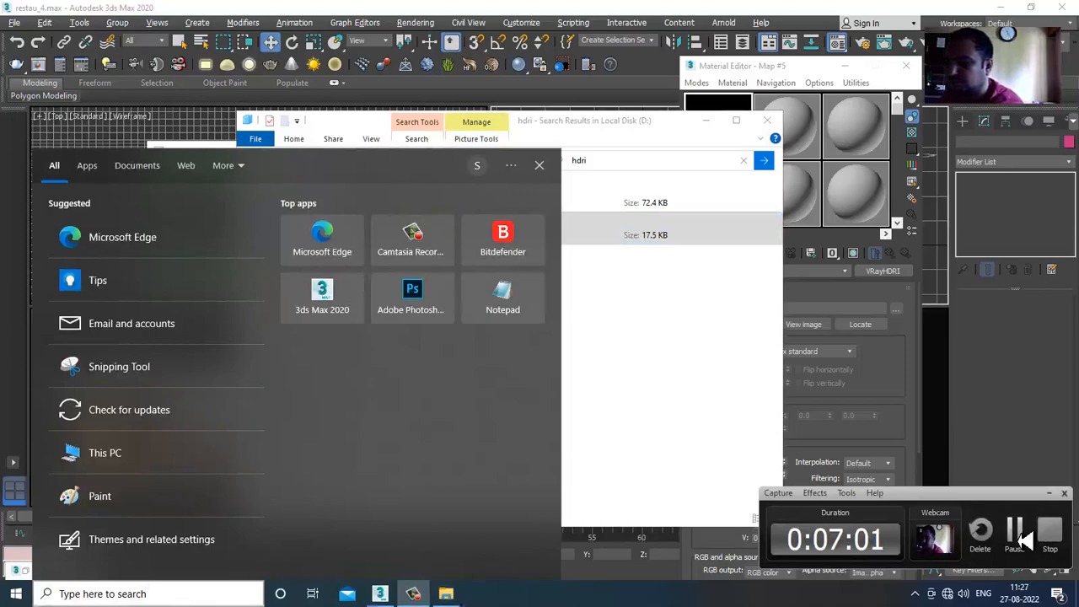
click(1016, 535)
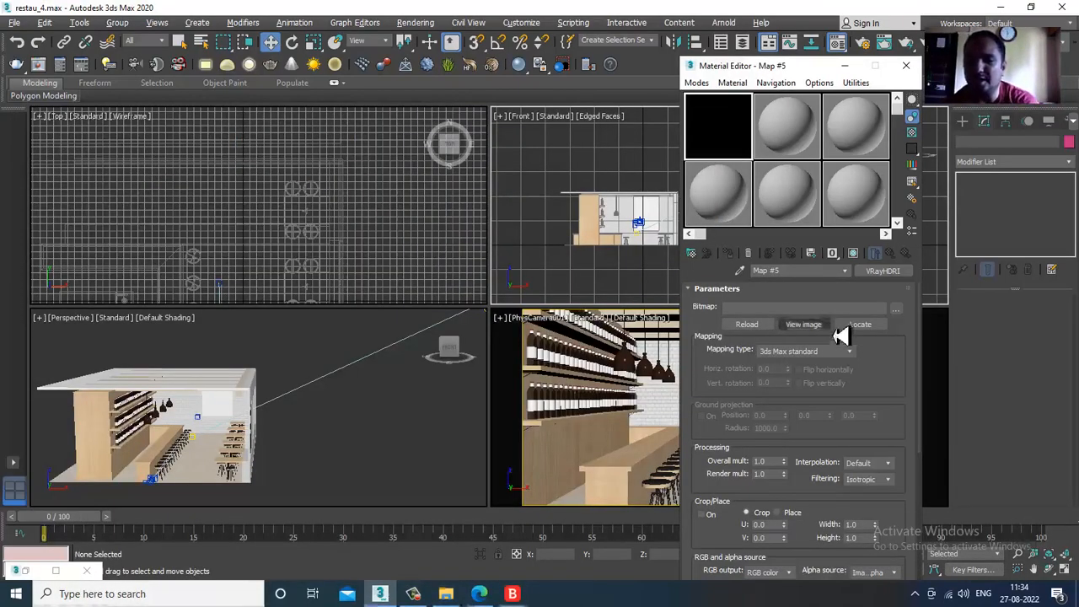
- Load the hdri-high-resolution-map desert panorama from the Desktop as the VRayHDRI bitmap
click(897, 310)
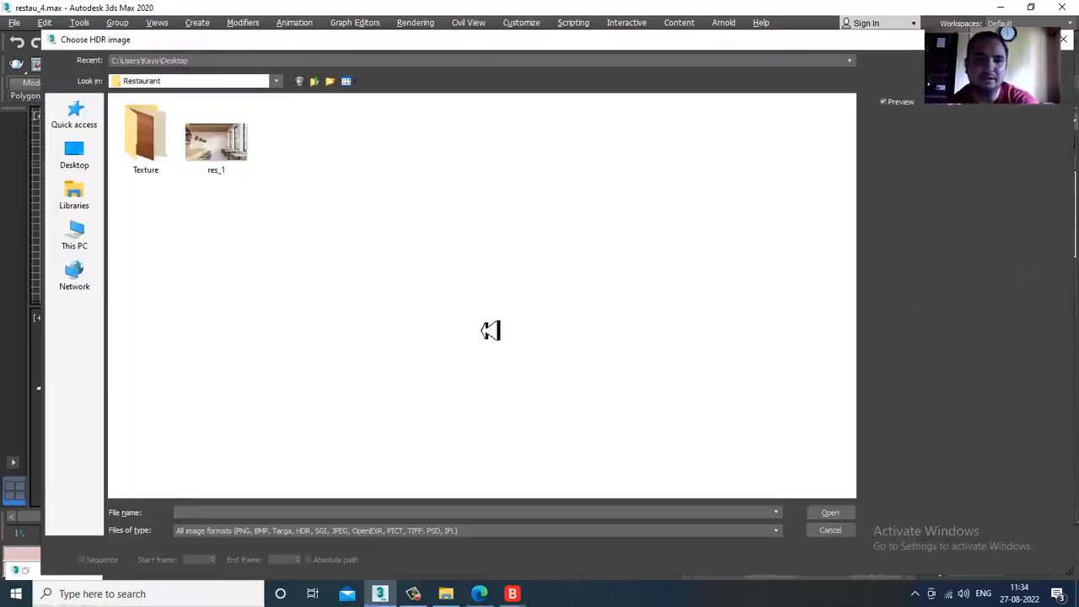
click(74, 159)
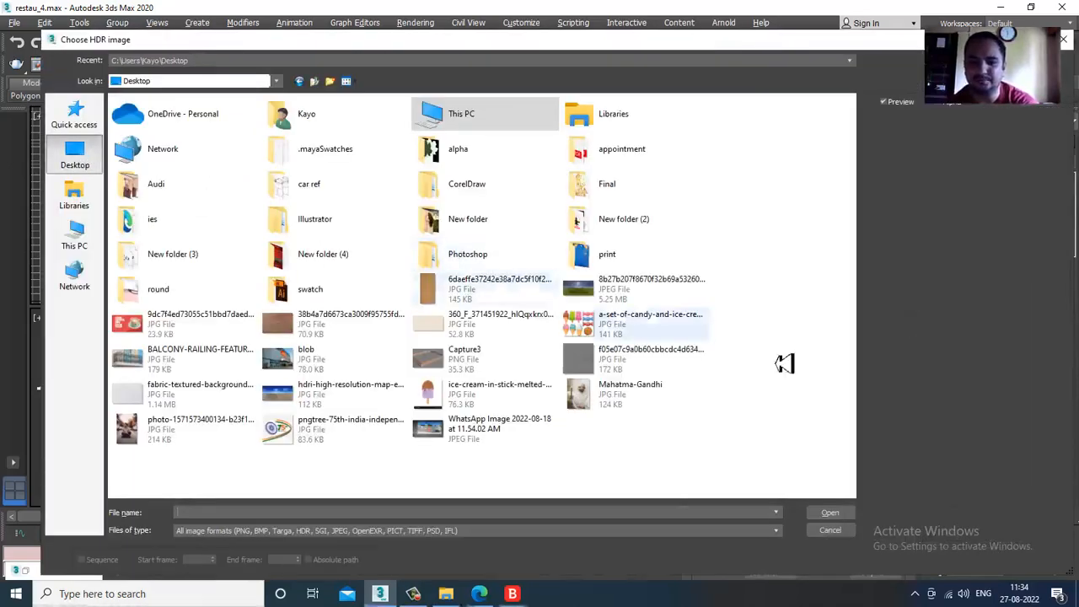
double_click(312, 395)
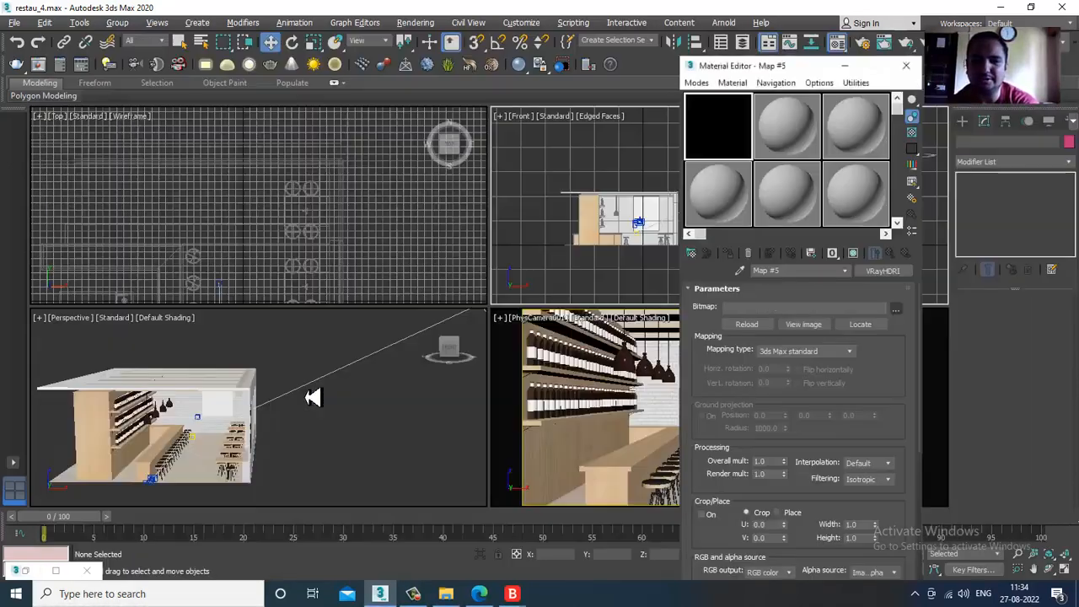
- Replace the VRayHDRI bitmap with the green-field sky panorama from the Desktop
click(899, 311)
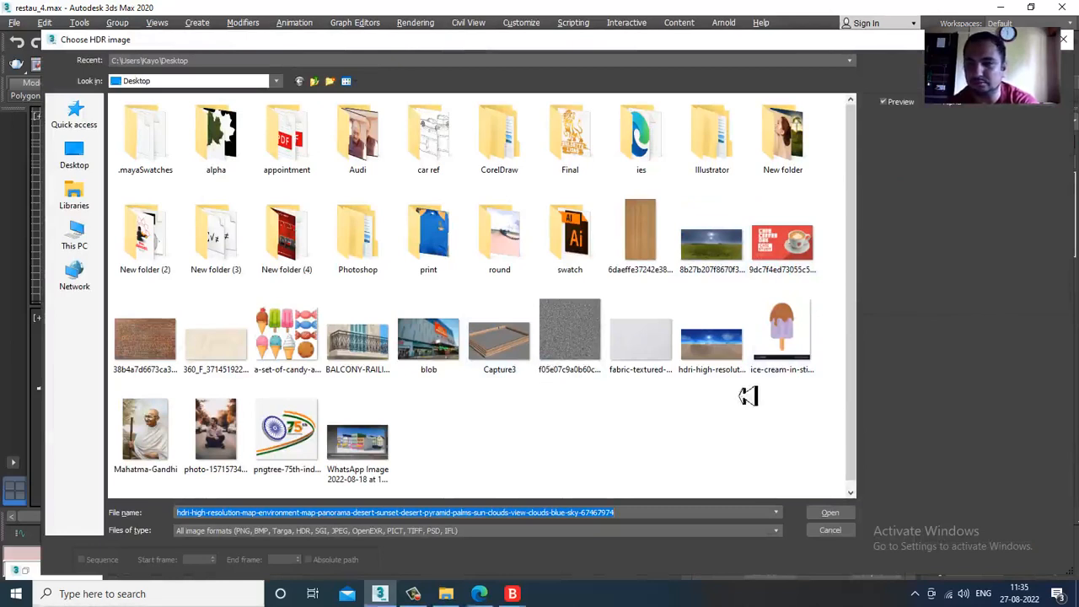
click(734, 346)
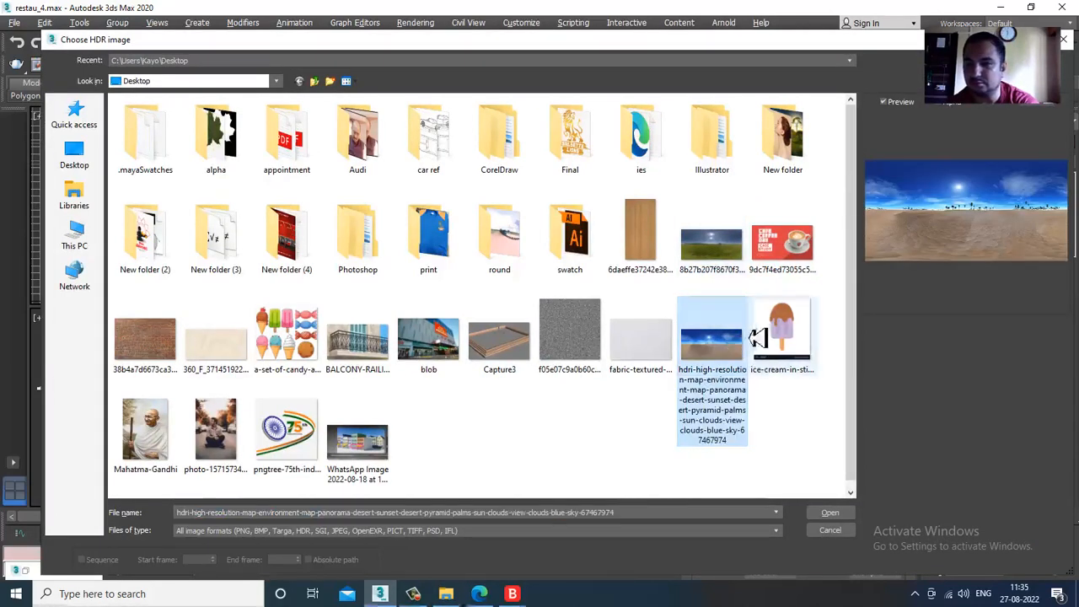
click(717, 250)
double_click(723, 251)
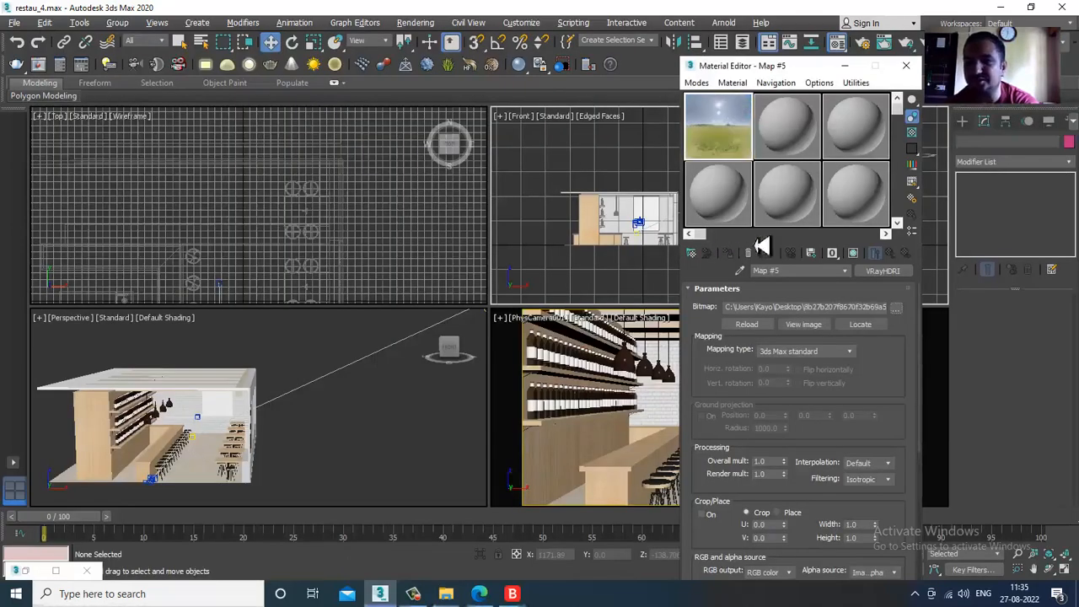
- Clear the DefaultVRaySky map from the scene's environment background
click(420, 26)
click(478, 200)
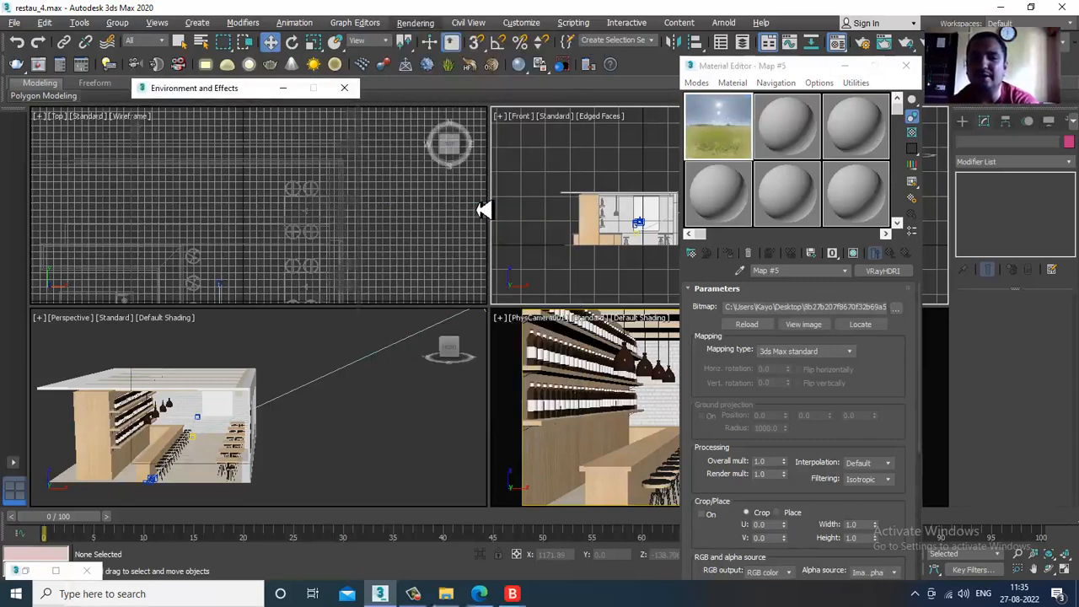
right_click(279, 173)
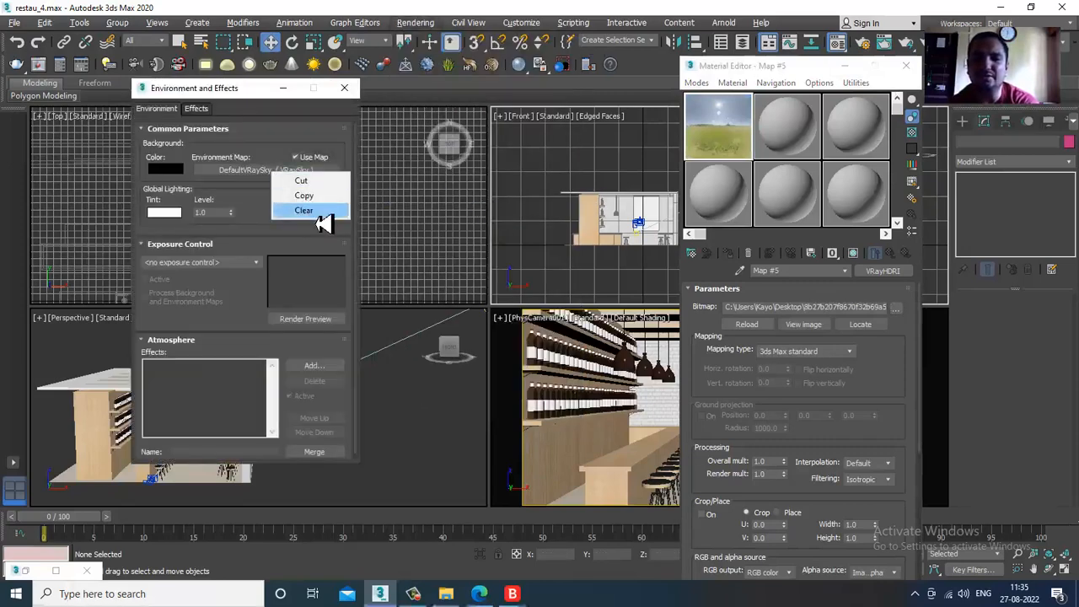
click(312, 213)
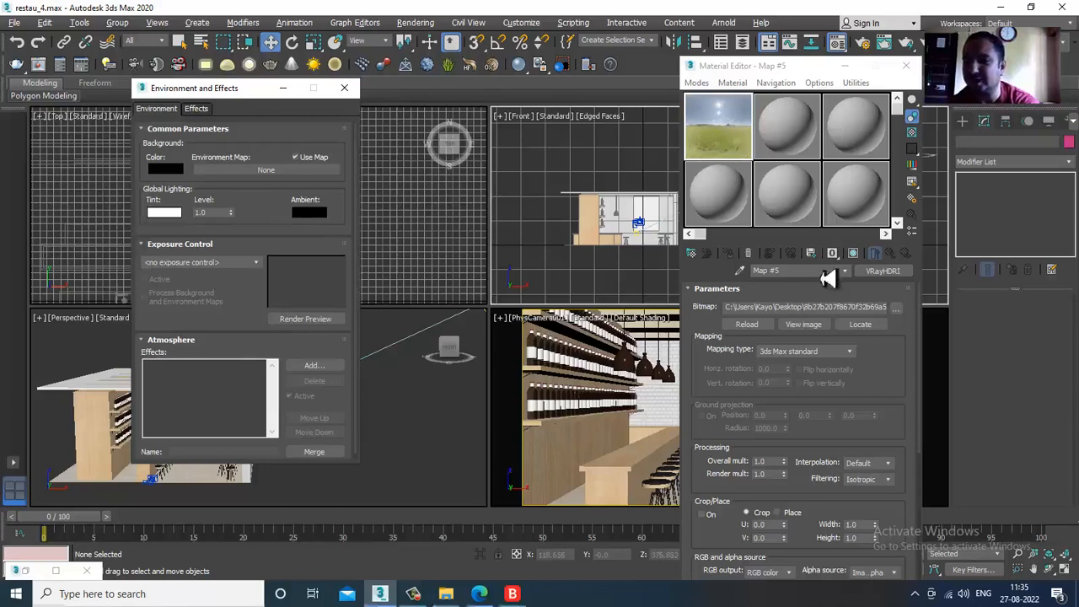
- Set the VRayHDRI mapping type to Spherical and assign the map to the environment as an instance
click(845, 353)
click(815, 383)
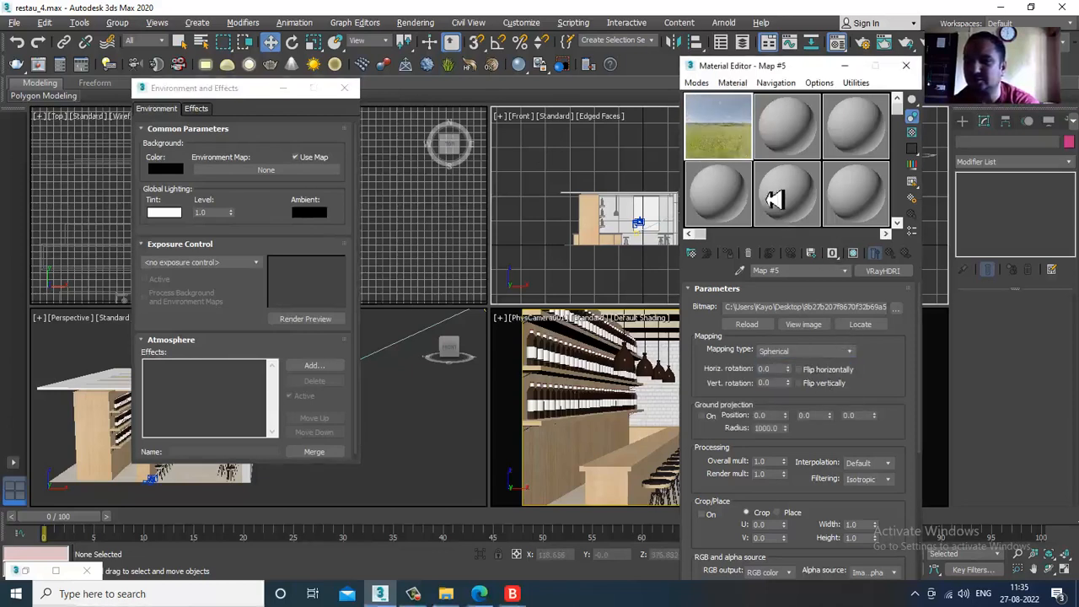
drag(727, 152, 257, 178)
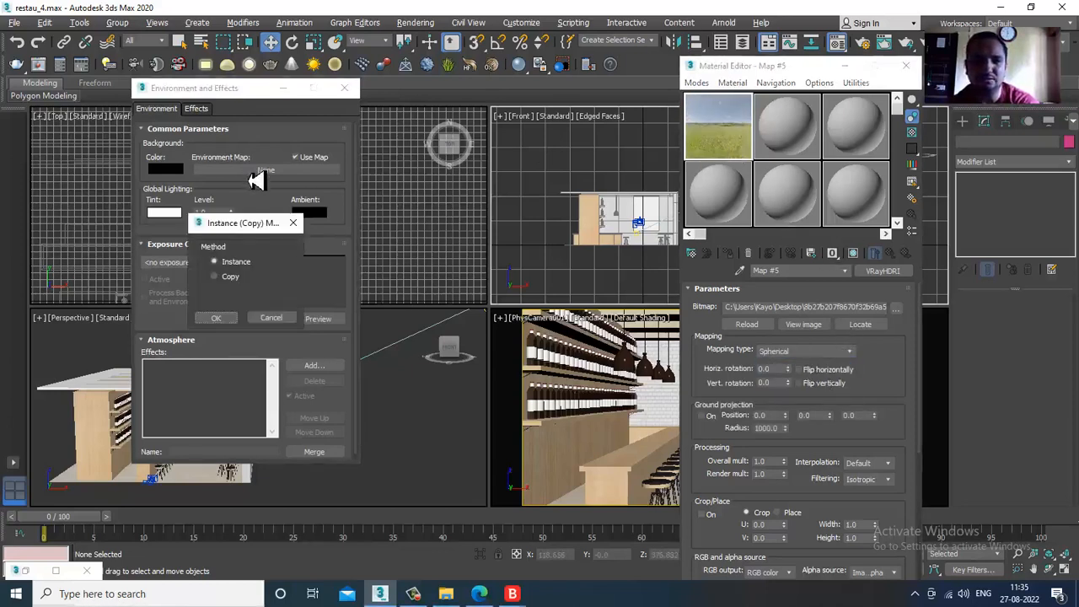
click(217, 318)
click(846, 66)
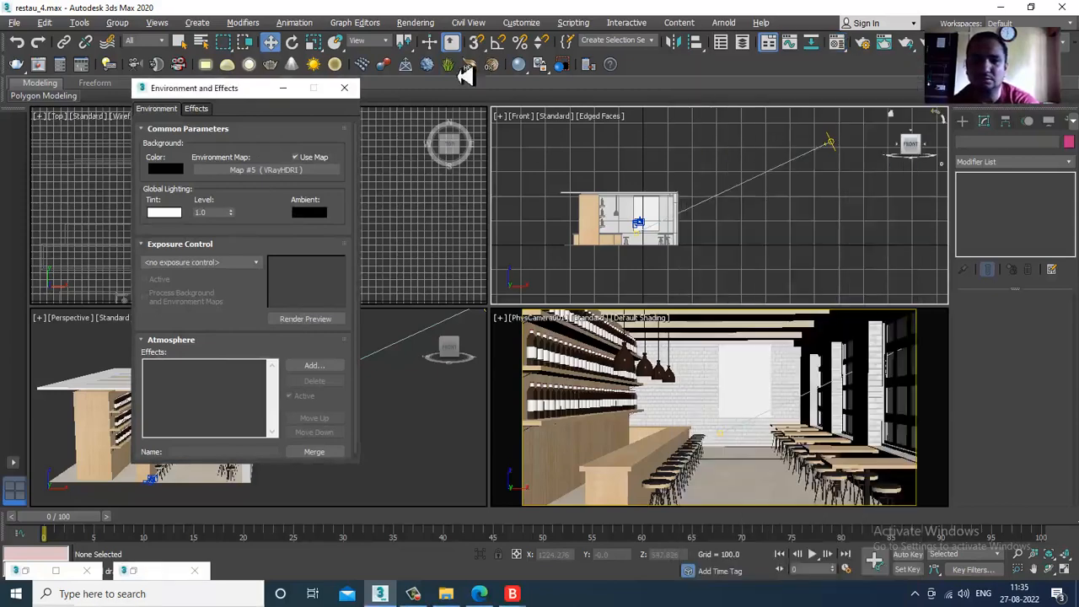
click(284, 88)
- Preview the physical camera view with V-Ray IPR and compare it with the reference res_1.jpg
click(590, 318)
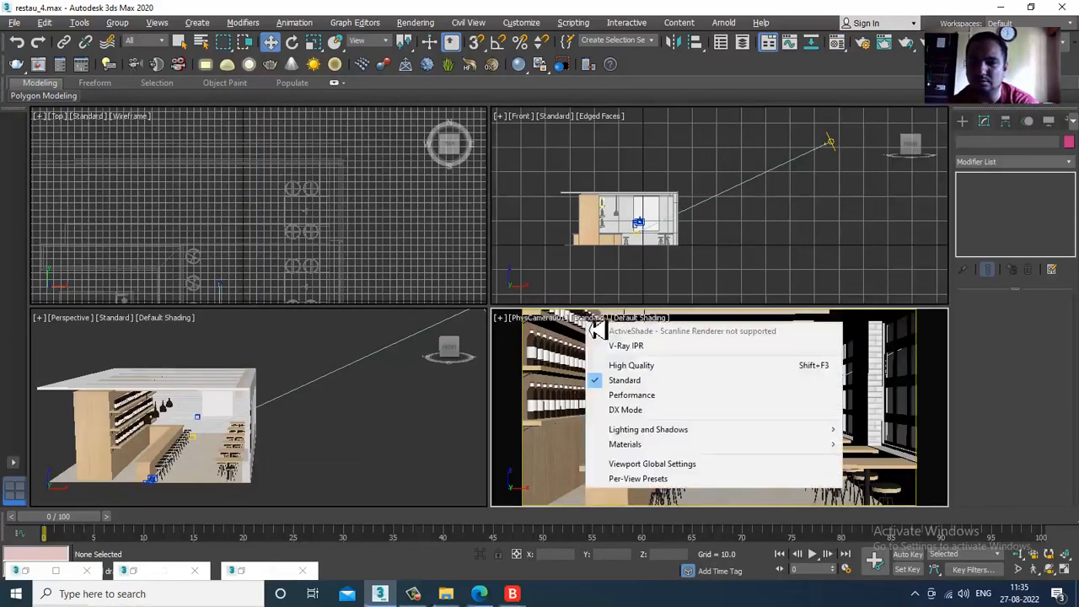
click(624, 347)
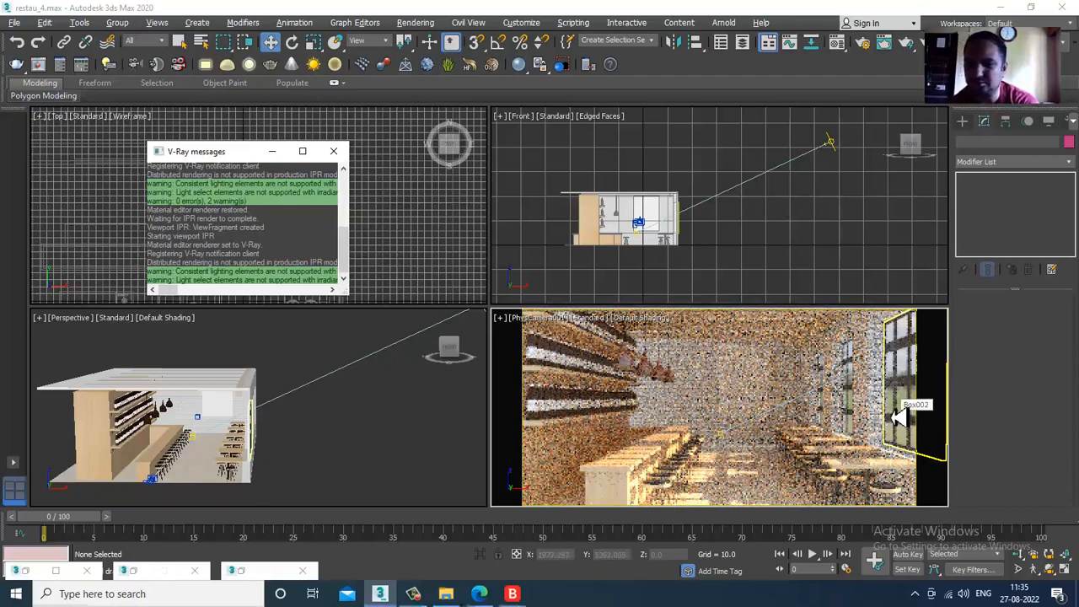
click(357, 433)
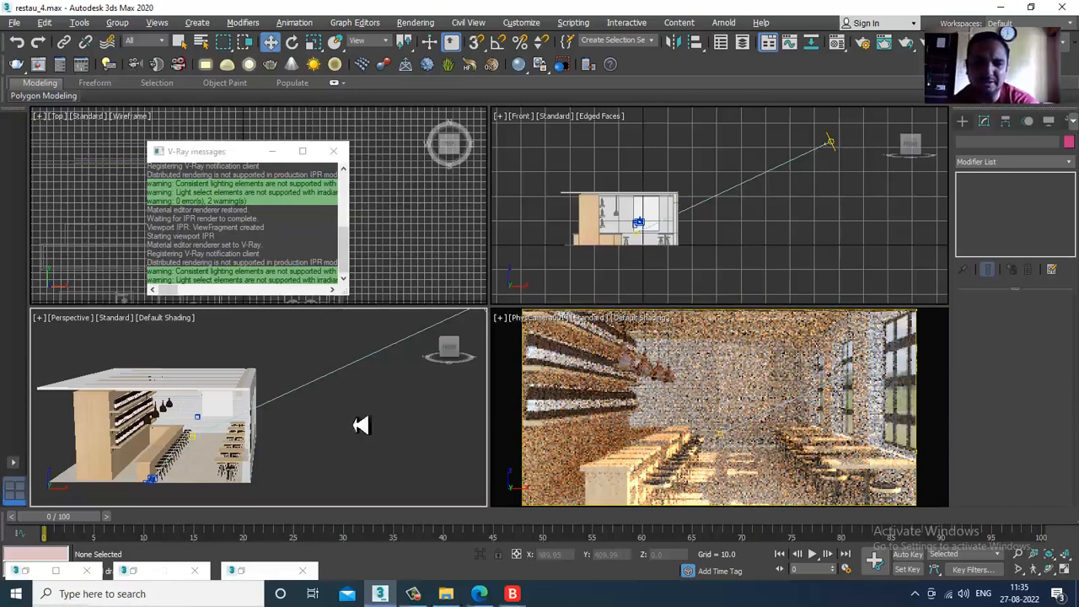
click(26, 574)
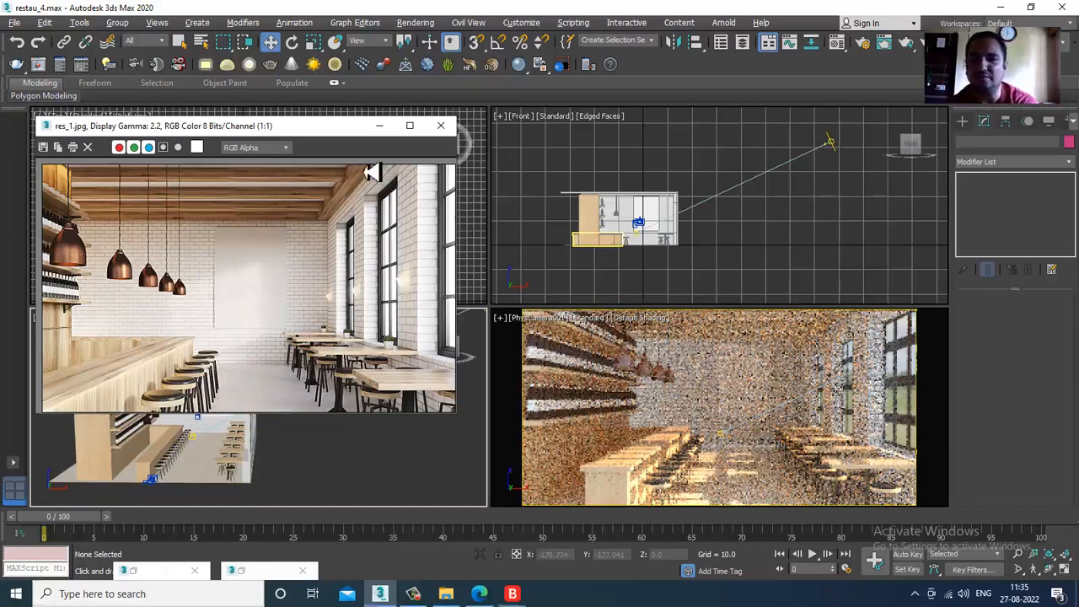
click(380, 126)
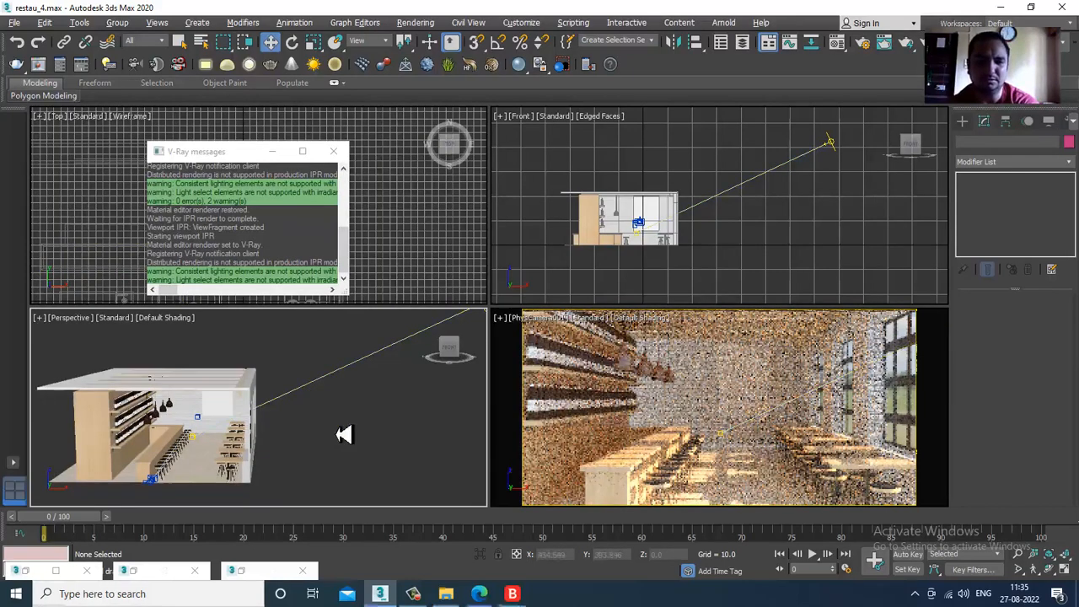
- Draw a VRayLight plane about 264 by 190 across the restaurant's interior opening in the Front view
middle_drag(347, 424, 352, 388)
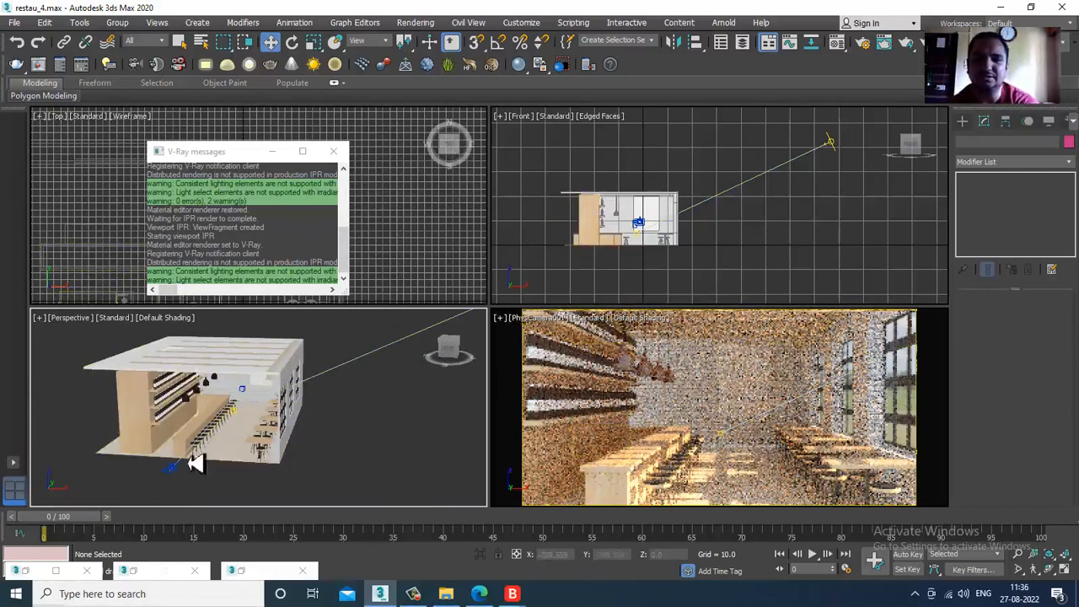
click(807, 222)
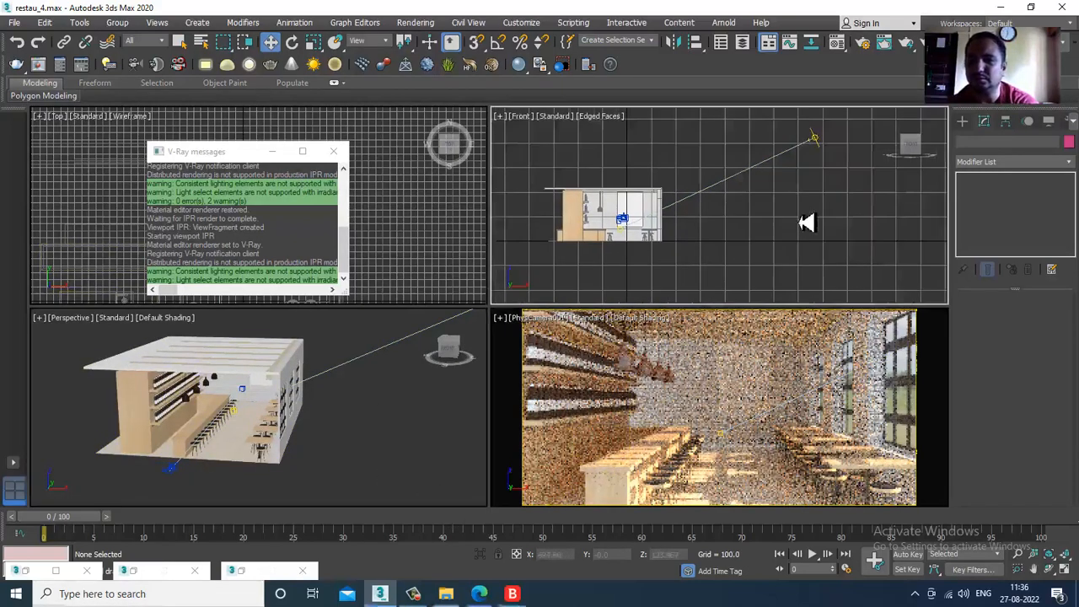
key(alt+w)
scroll(850, 214, up, 4)
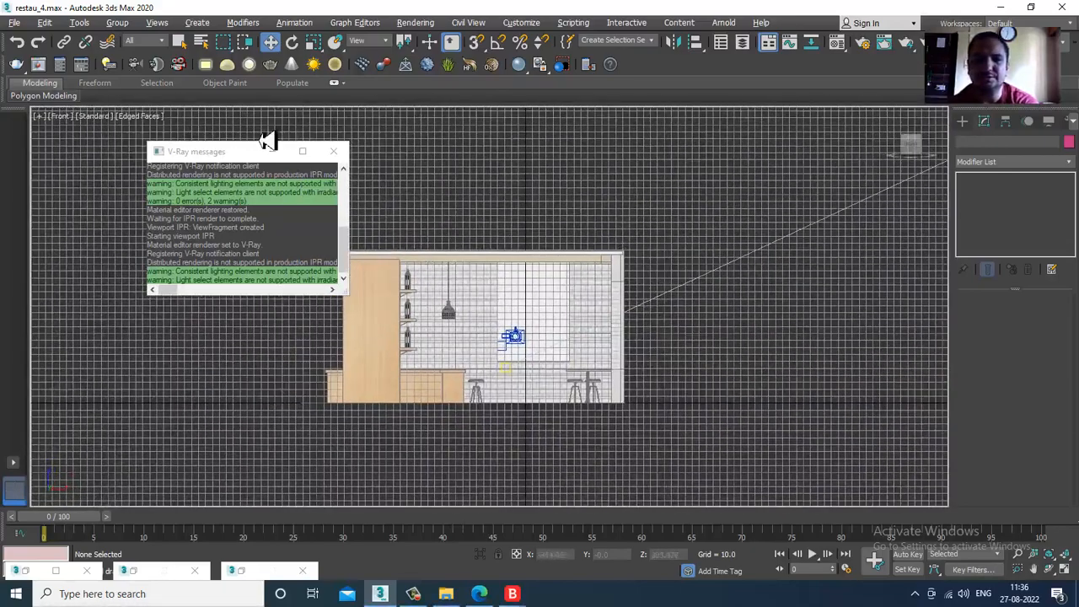
click(963, 122)
click(986, 203)
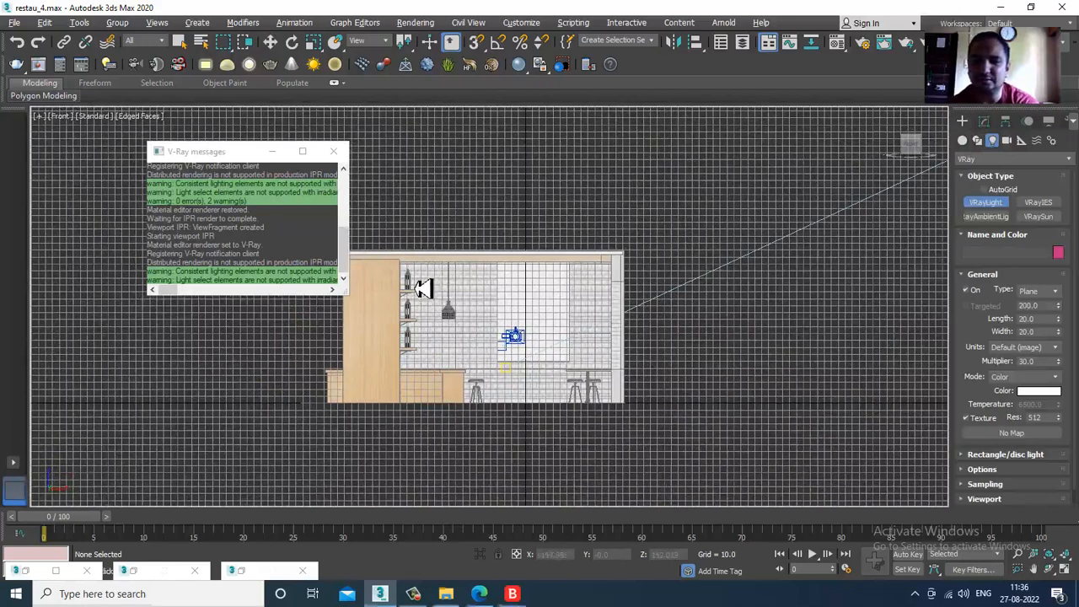
drag(413, 270, 602, 414)
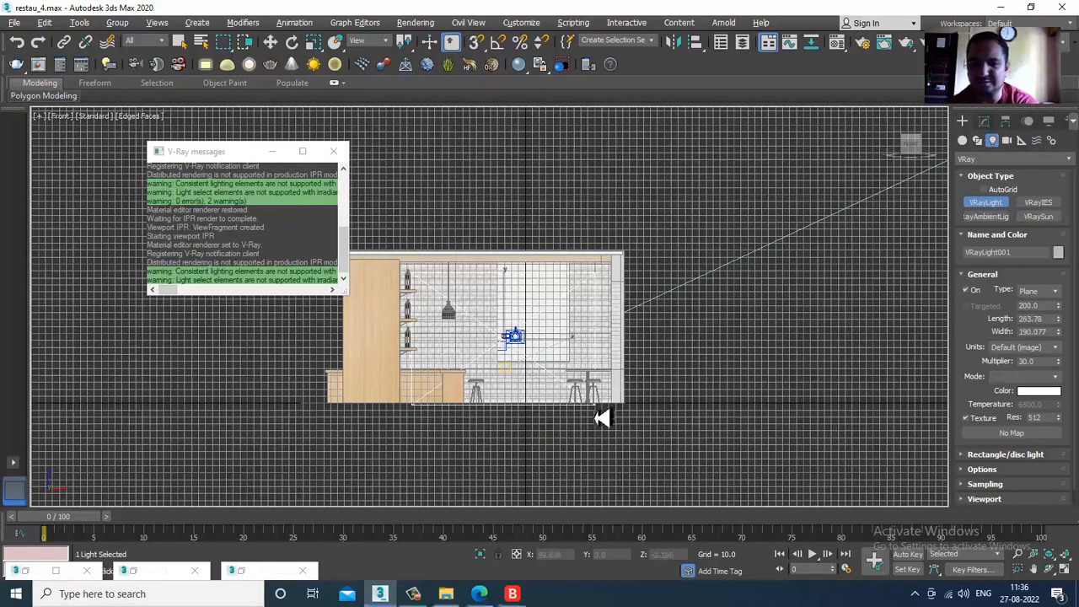
right_click(353, 506)
- Rotate the VRayLight plane in the Perspective view so that it faces the restaurant's open end
key(alt+w)
middle_click(363, 428)
key(alt+w)
alt+middle_drag(368, 390, 533, 319)
drag(597, 250, 283, 361)
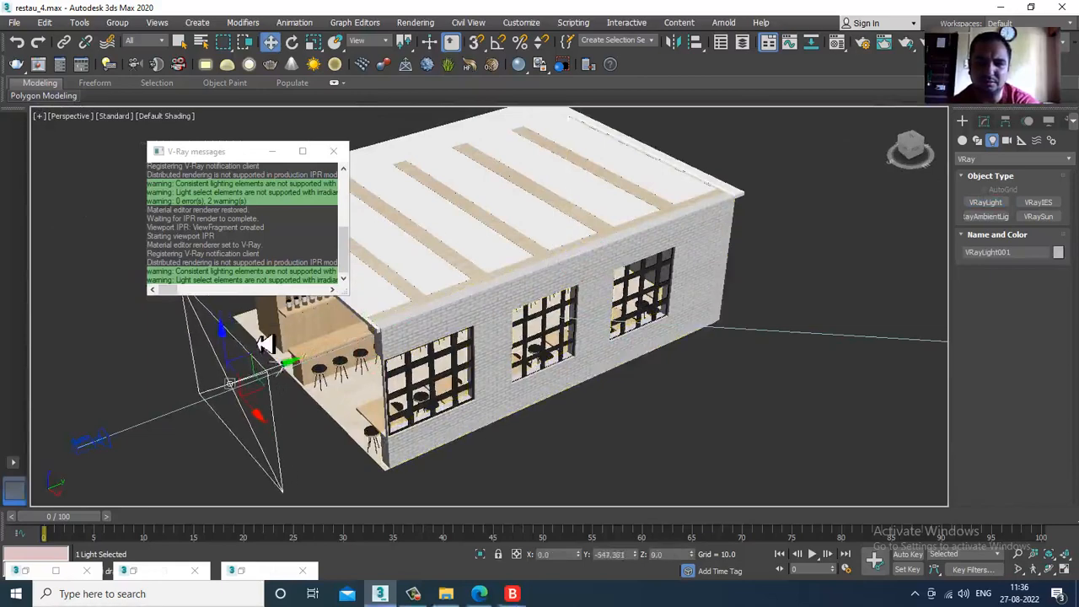
alt+middle_drag(282, 361, 586, 371)
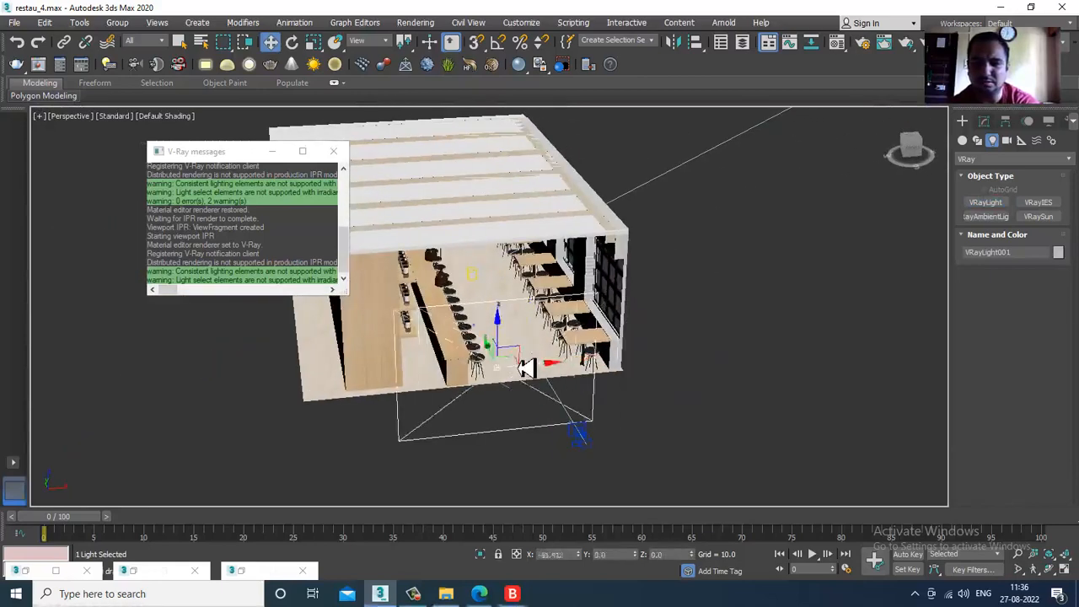
key(e)
drag(504, 398, 473, 404)
alt+middle_drag(473, 404, 482, 358)
drag(510, 350, 542, 315)
- Move the VRayLight plane in front of the restaurant's open end, to about X -79, Y -505, Z 92
key(w)
alt+middle_drag(542, 316, 518, 374)
scroll(519, 372, up, 3)
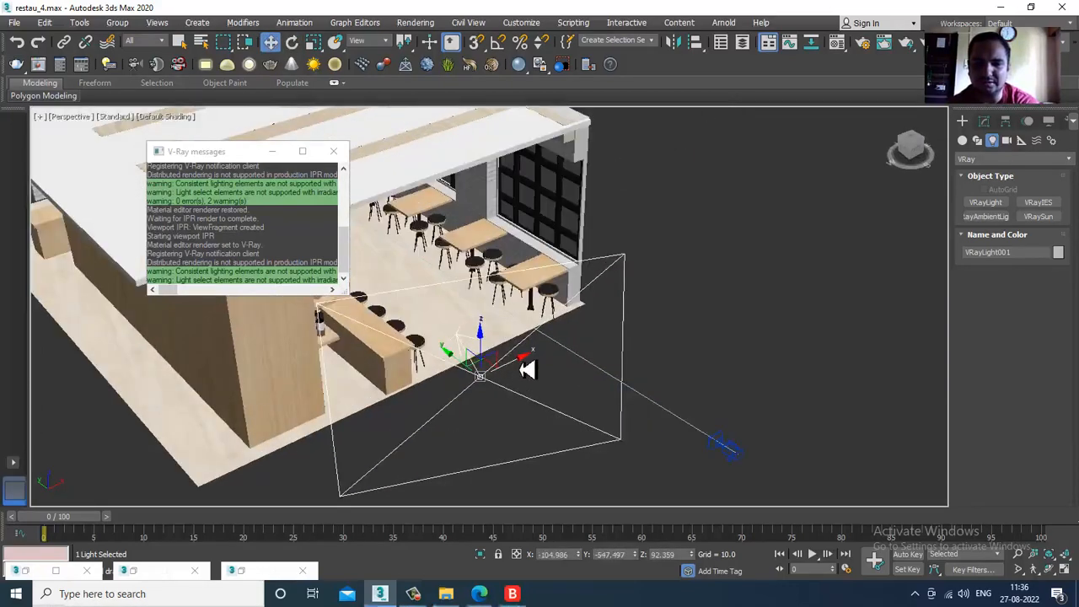
drag(528, 368, 514, 371)
drag(447, 369, 433, 344)
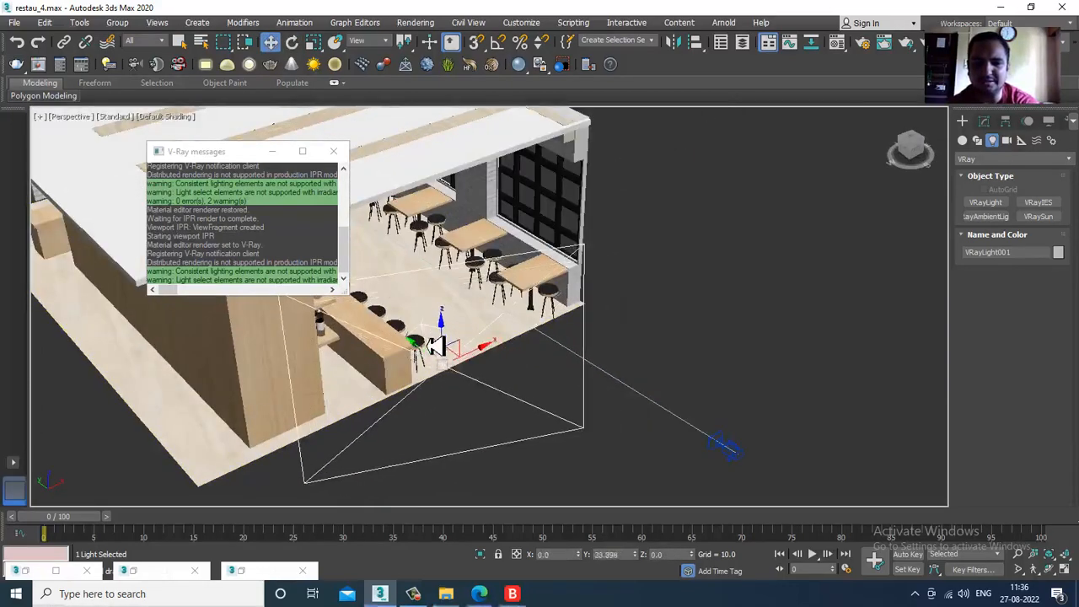
alt+middle_drag(493, 378, 446, 367)
drag(451, 366, 445, 371)
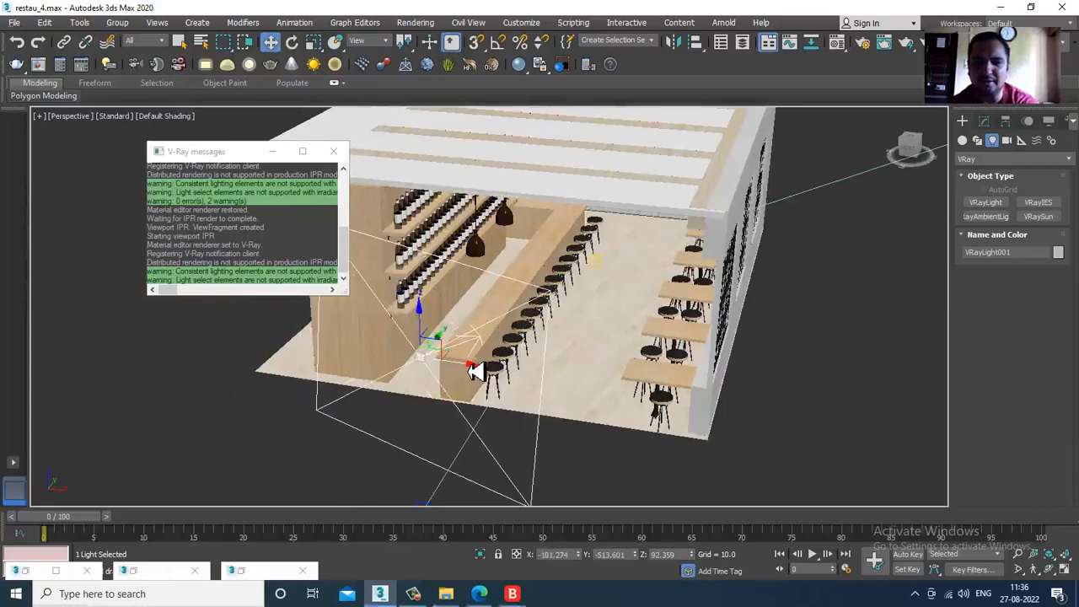
alt+middle_drag(445, 371, 540, 378)
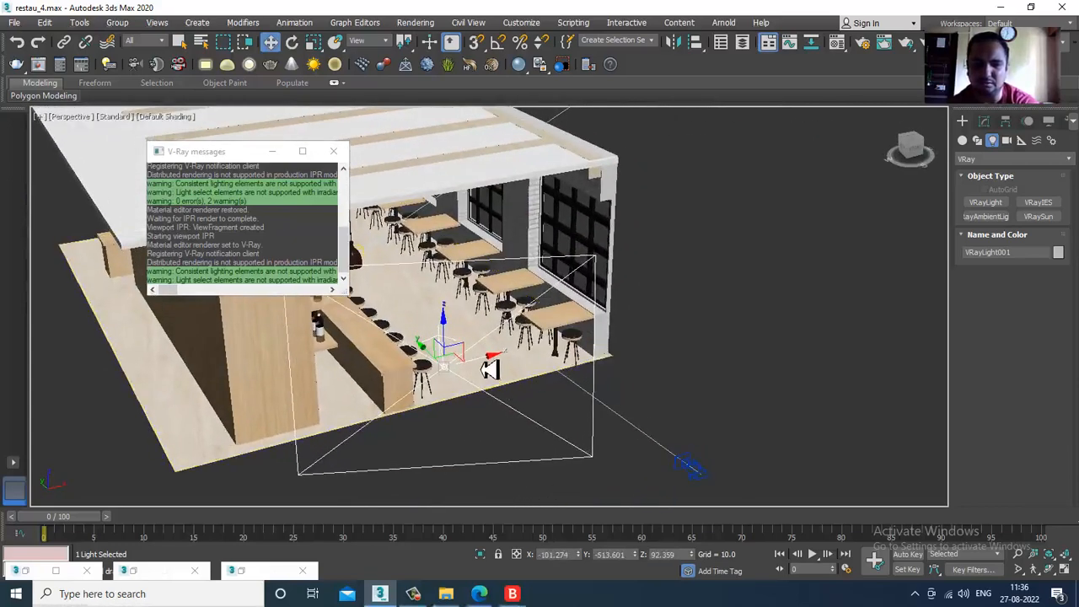
drag(489, 367, 456, 349)
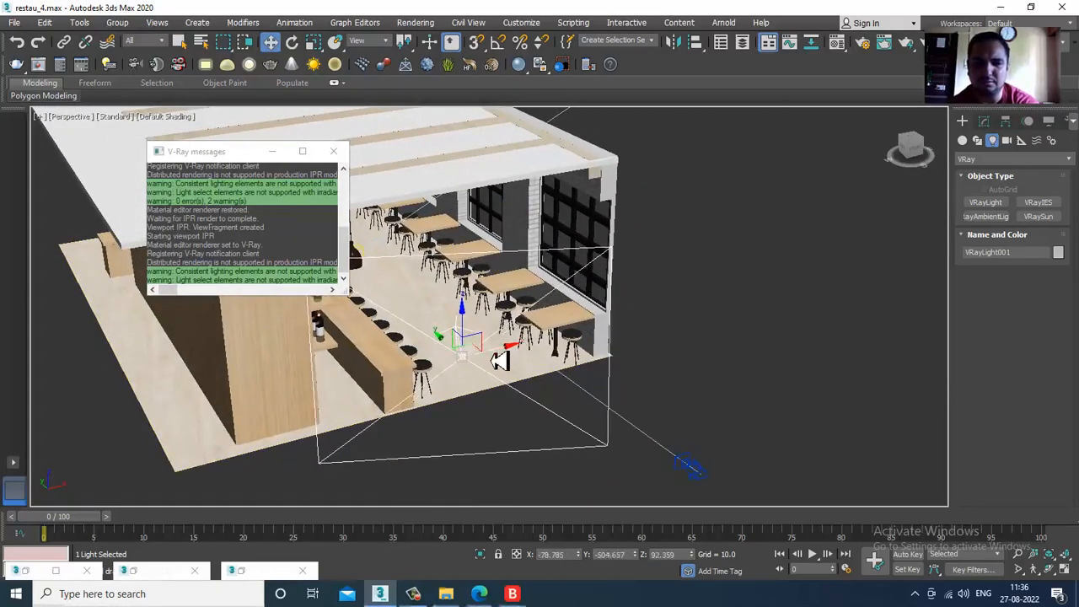
- Fine-tune the VRayLight's rotation to about X 83.6, Y -0.2, Z -17.8 degrees
key(e)
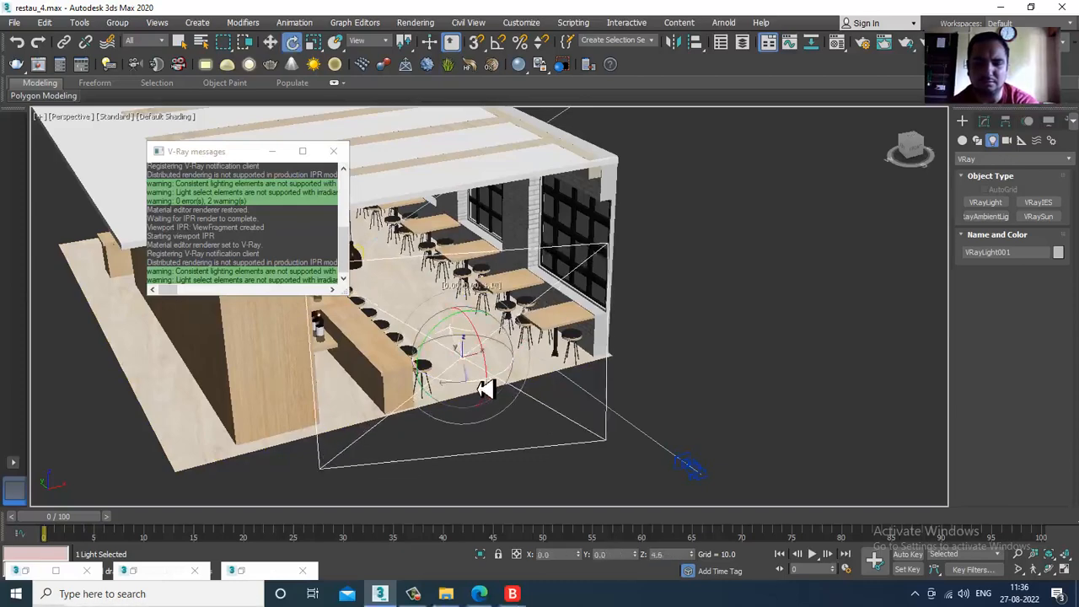
alt+middle_drag(484, 386, 614, 396)
key(alt+w)
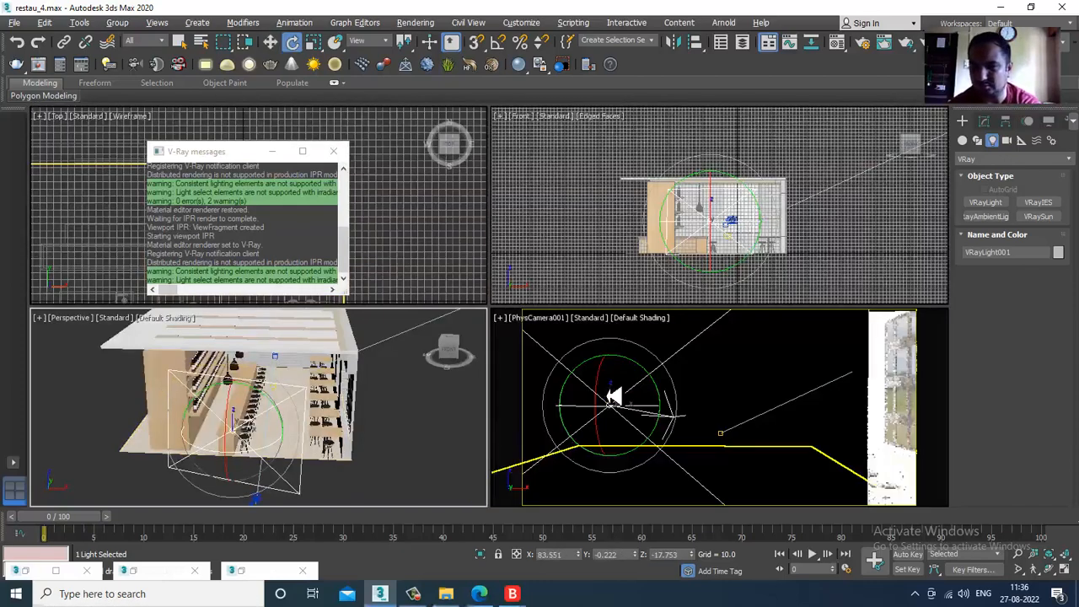
- Make the VRayLight double-sided and invisible, with no decay
click(986, 122)
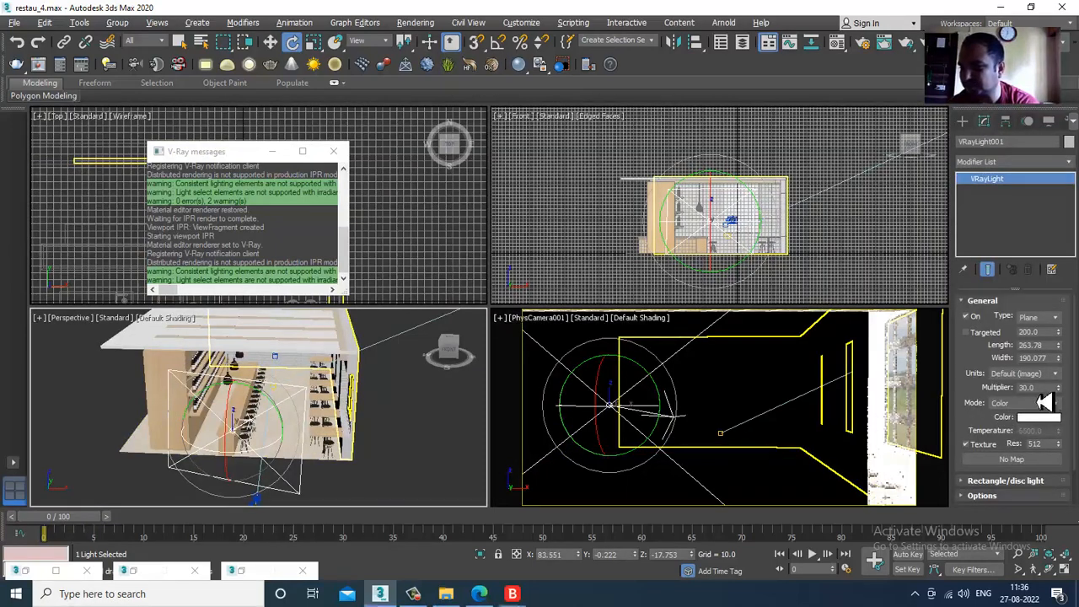
scroll(985, 439, down, 5)
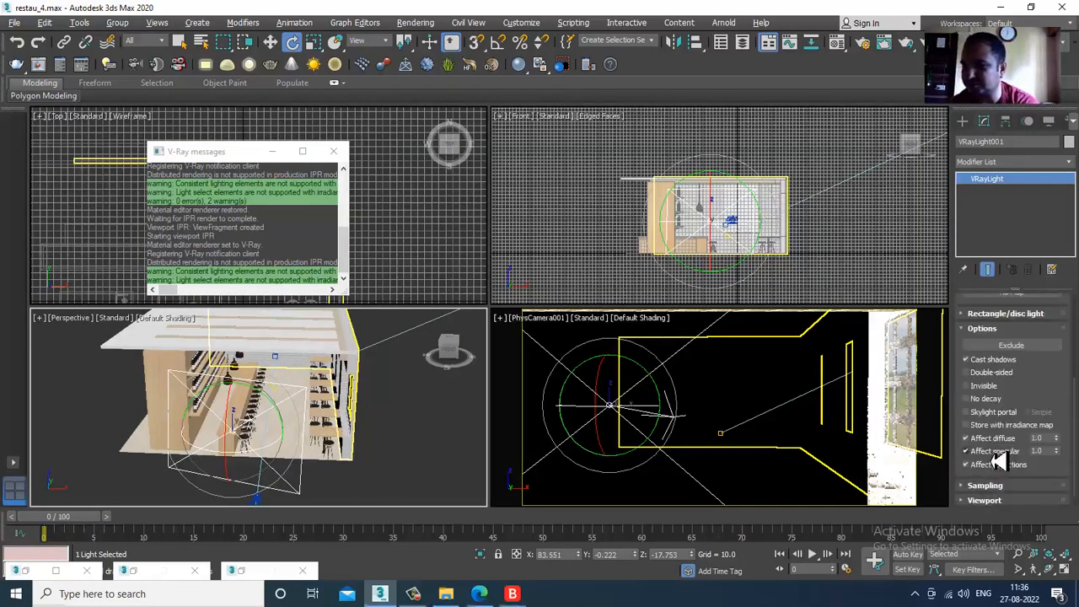
click(990, 372)
click(989, 386)
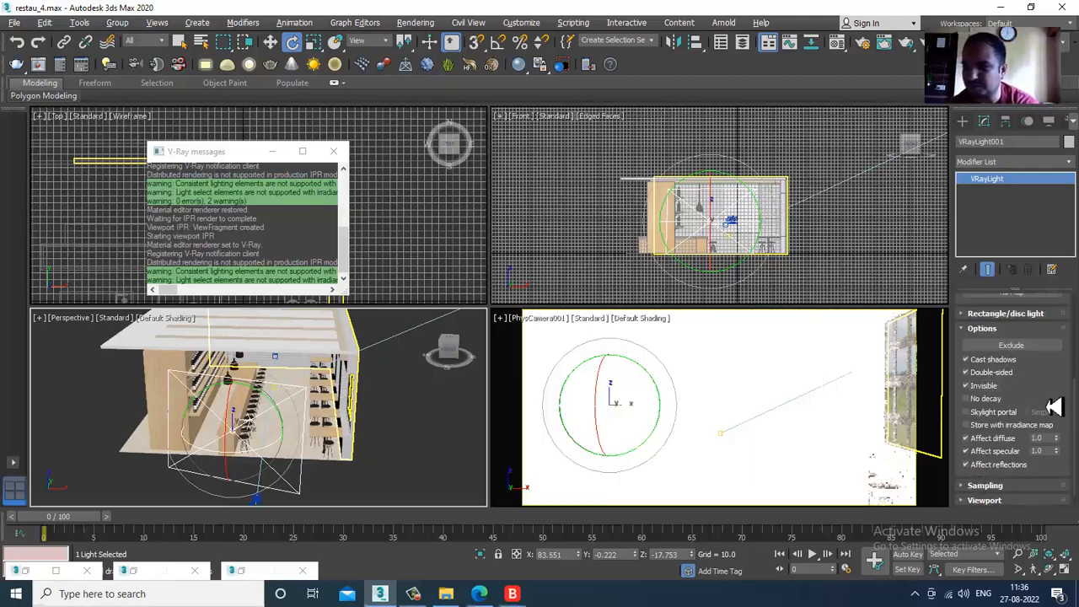
drag(1050, 402, 1050, 383)
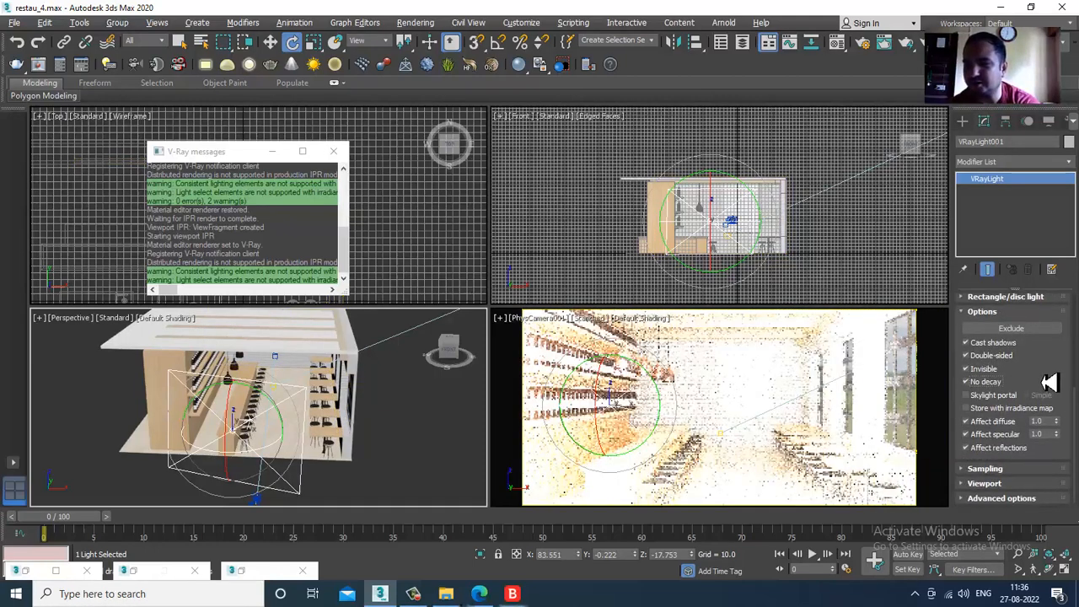
click(979, 383)
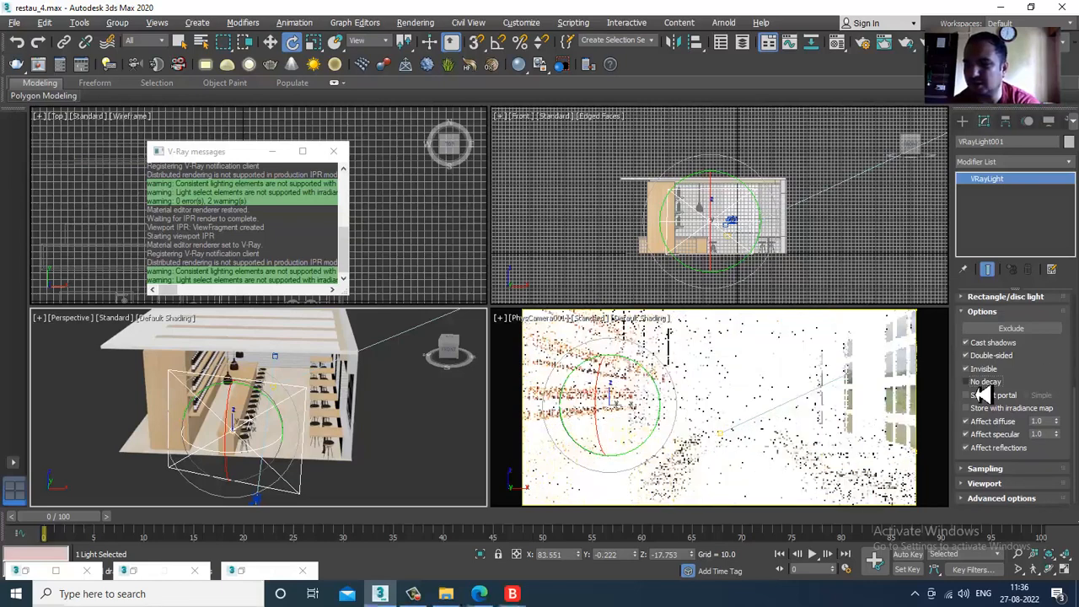
click(979, 385)
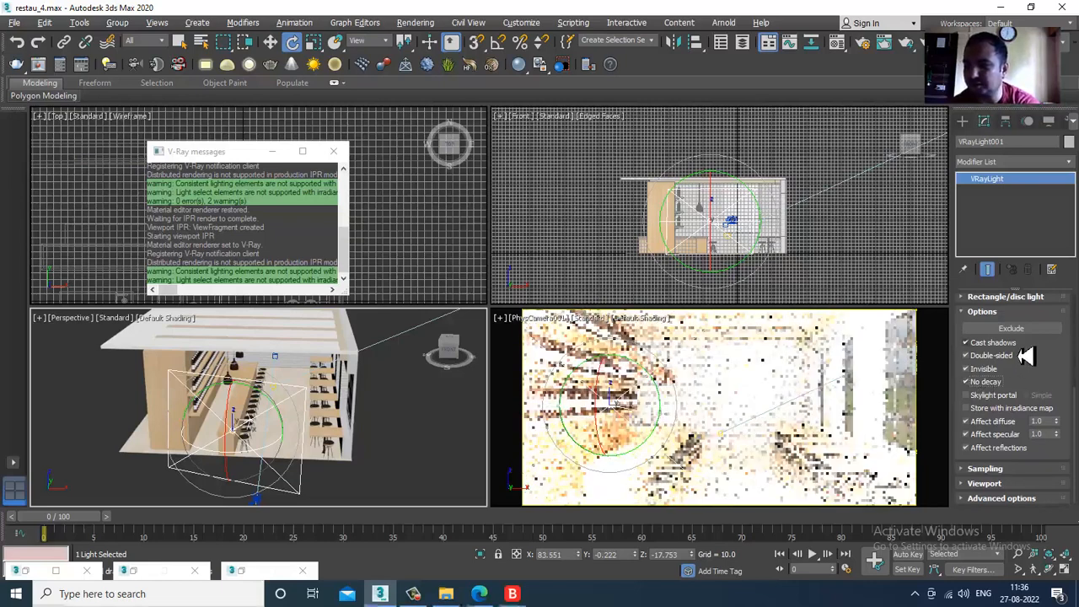
- Switch the VRayLight's color mode to Temperature at 5200 and set its multiplier to 0.5
scroll(1044, 355, up, 5)
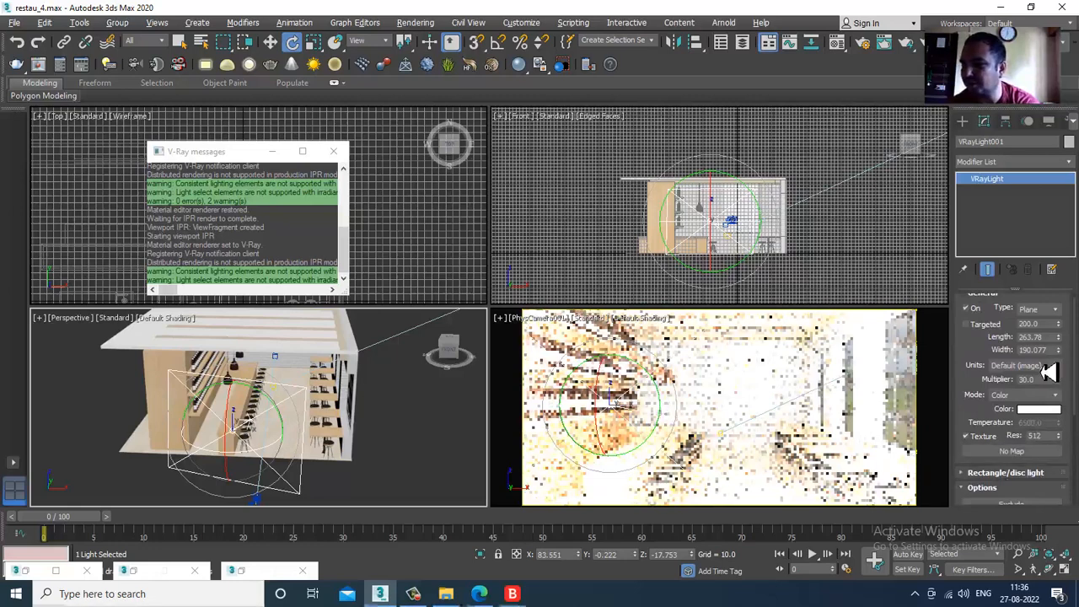
click(1044, 396)
click(1029, 417)
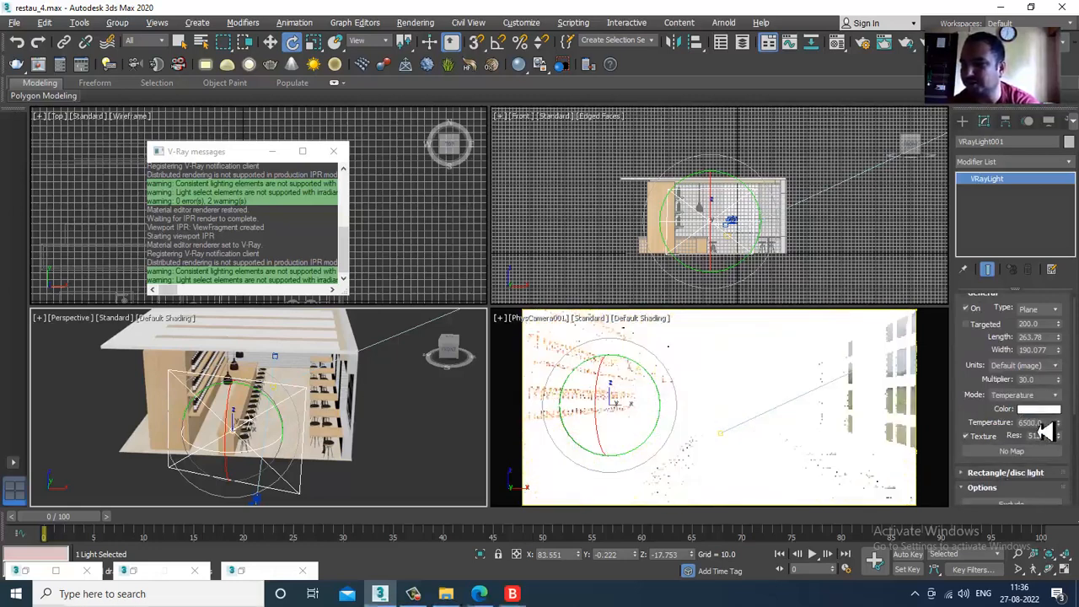
drag(1067, 435, 1068, 449)
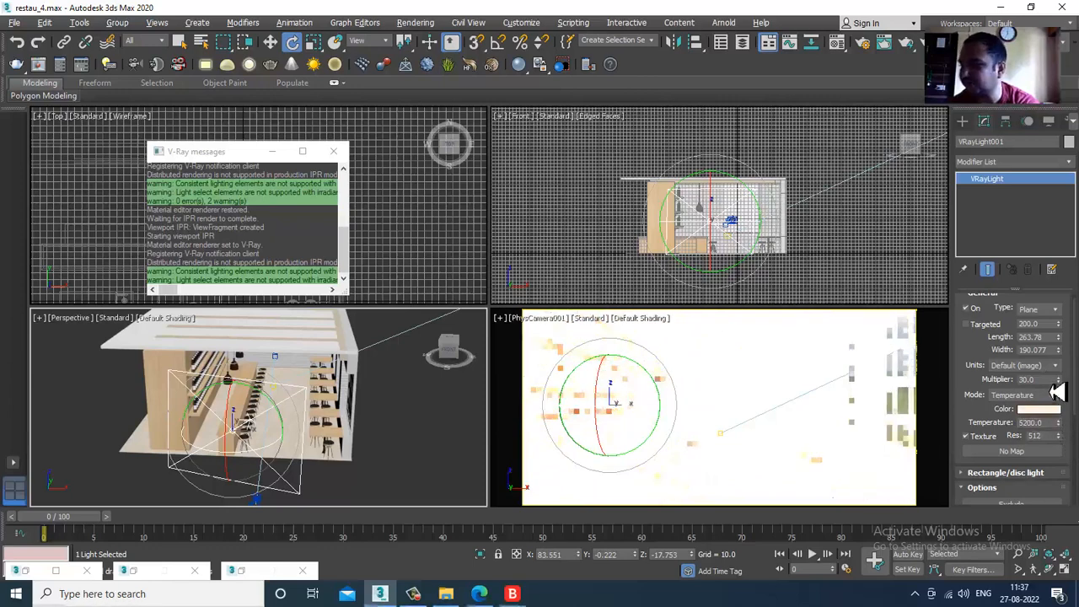
text(0.5)
key(Return)
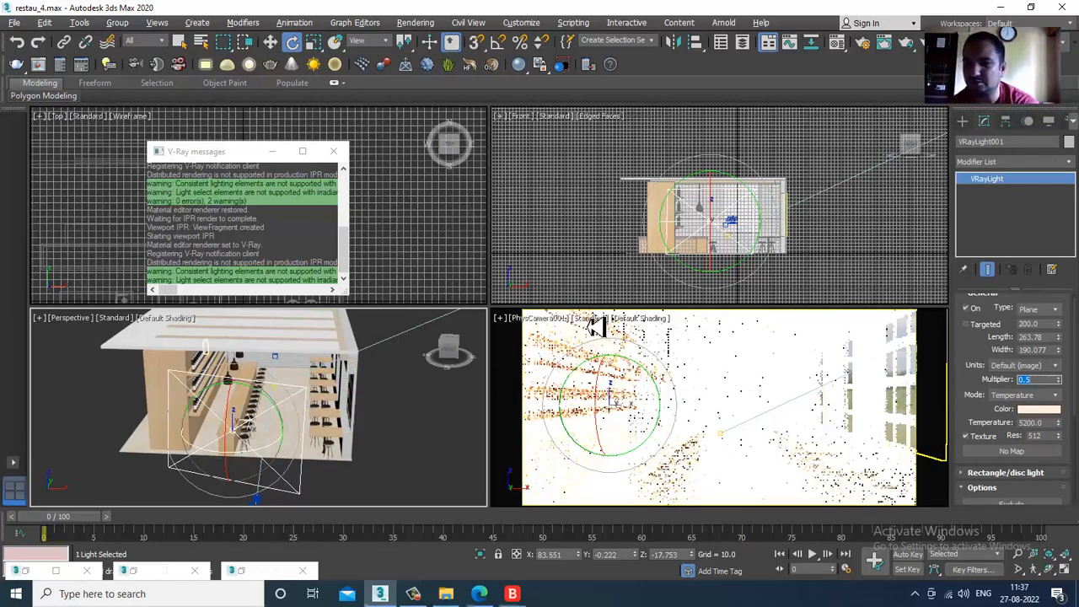
- Restart V-Ray IPR in the PhysCamera001 view to check the dimmed light
click(595, 327)
click(629, 346)
click(596, 327)
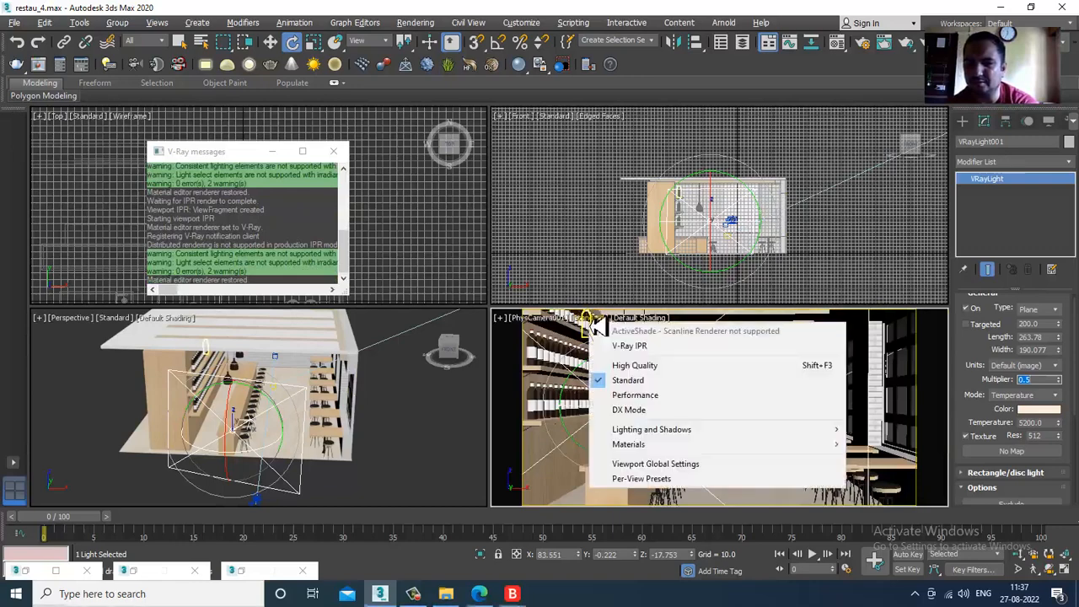
click(630, 346)
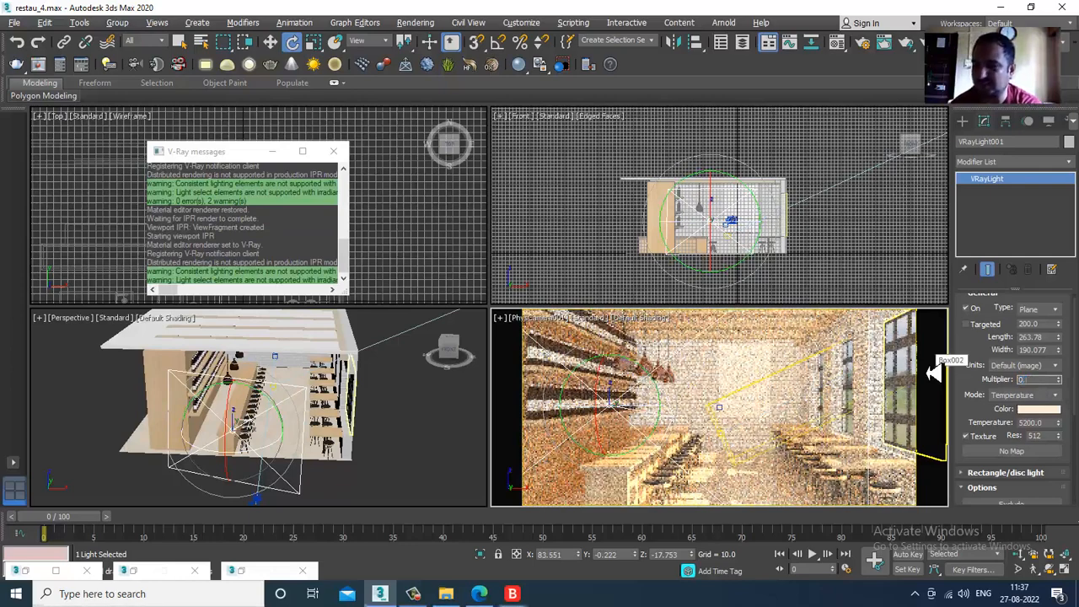
- Set the VRayLight's multiplier to 0.0 and its texture resolution to 1024
key(Return)
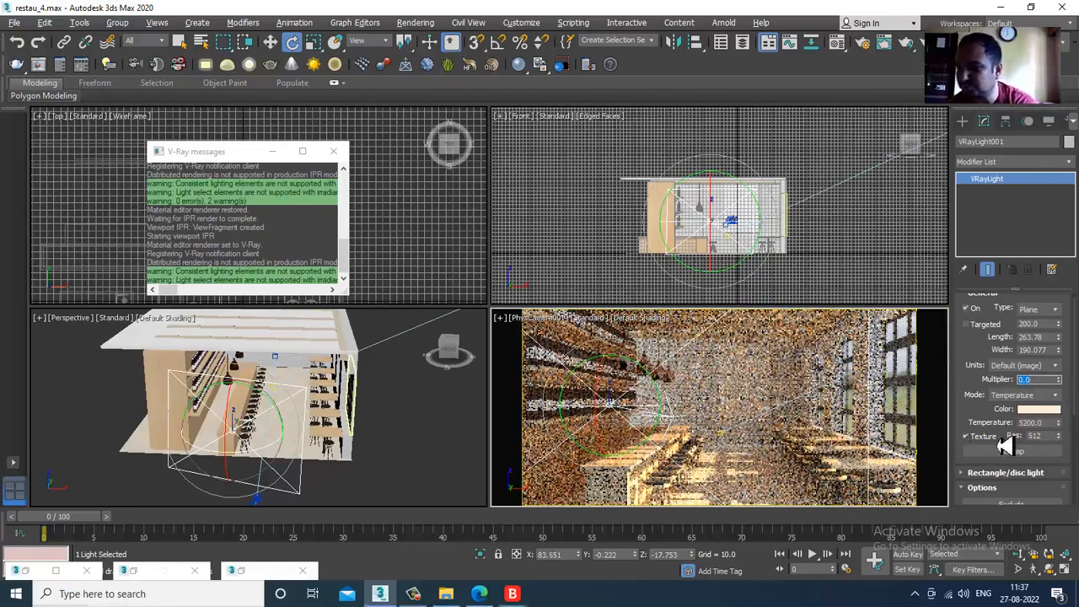
drag(1045, 438, 993, 437)
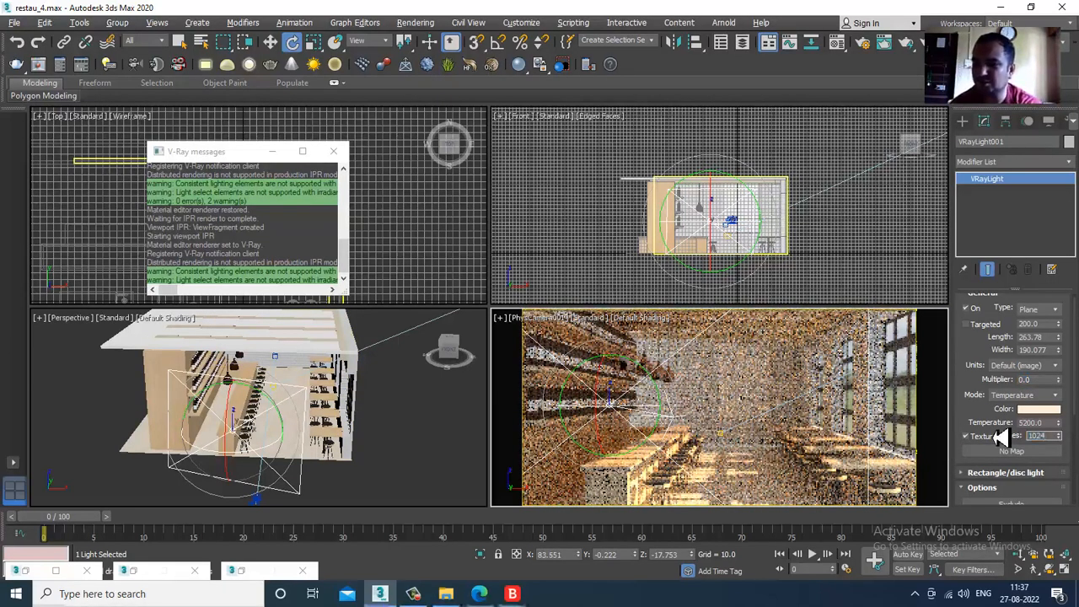
key(Return)
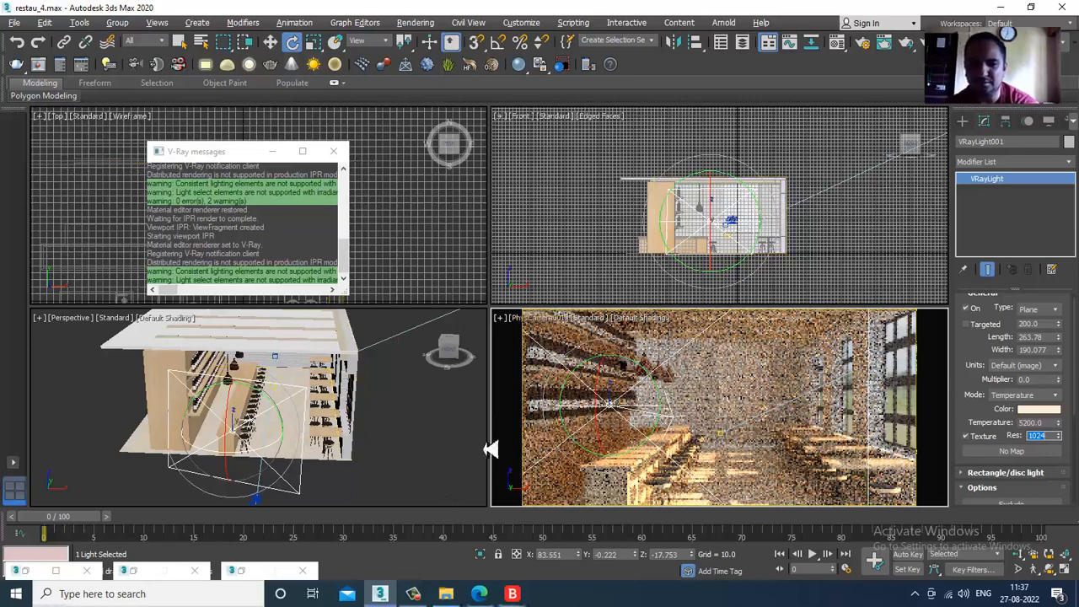
- Assign the VRayHDRI Map #5 from the Material Editor to the VRayLight's texture slot
click(414, 410)
key(m)
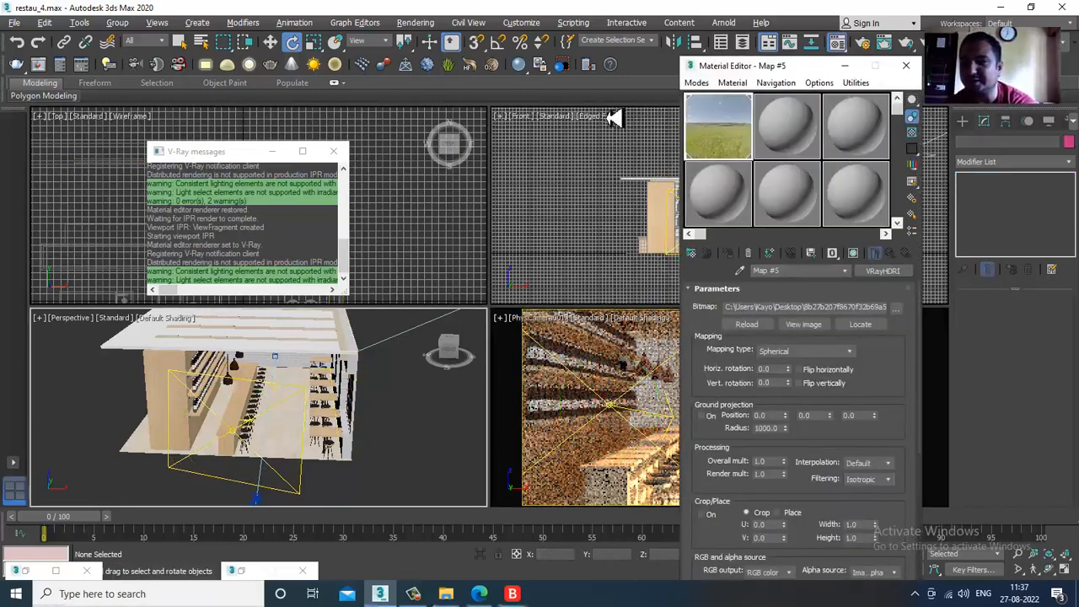
drag(793, 72, 328, 88)
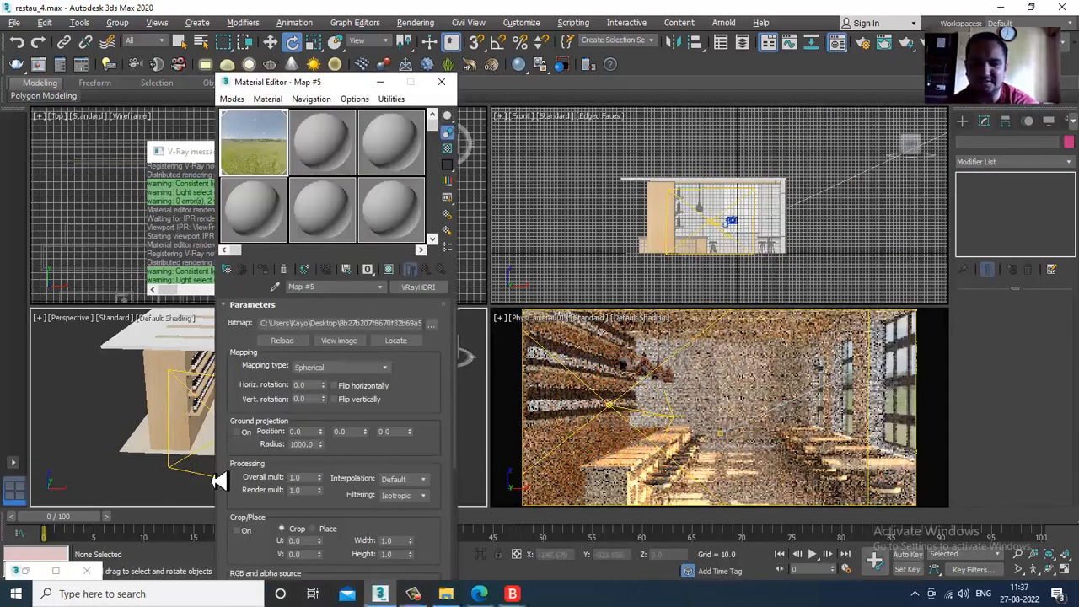
click(209, 488)
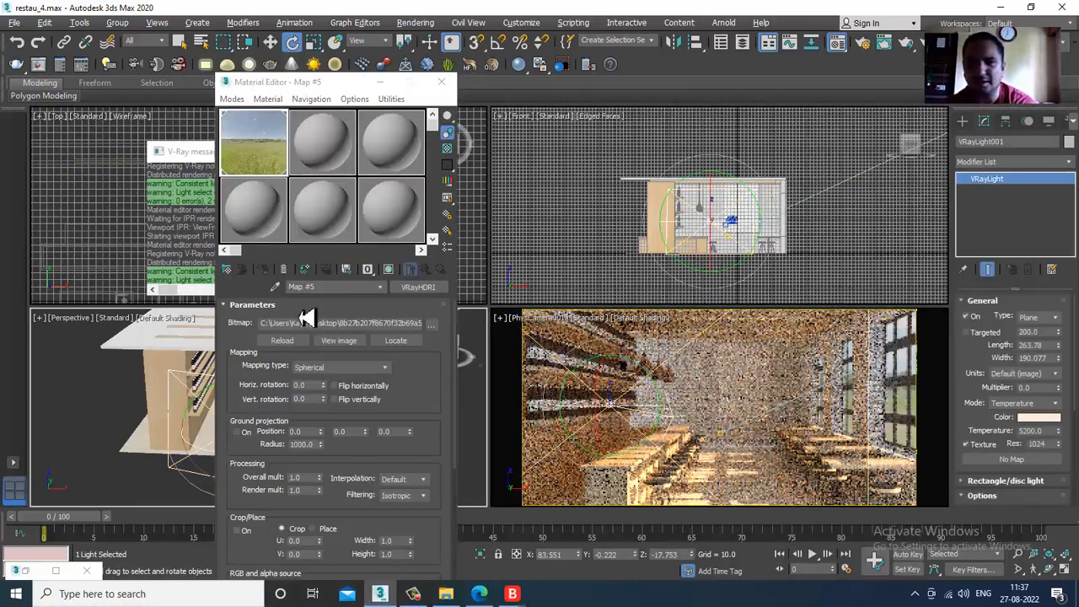
drag(1031, 476, 1024, 462)
click(516, 338)
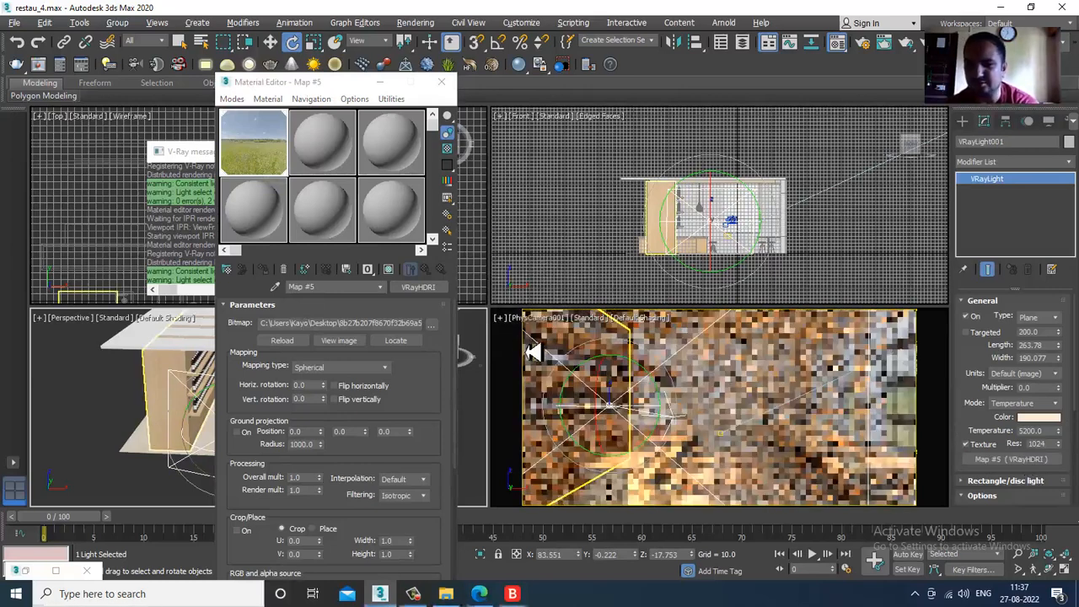
- Restart the camera view's V-Ray IPR with the light's HDRI texture applied, and reselect the VRayLight plane
click(600, 332)
click(595, 325)
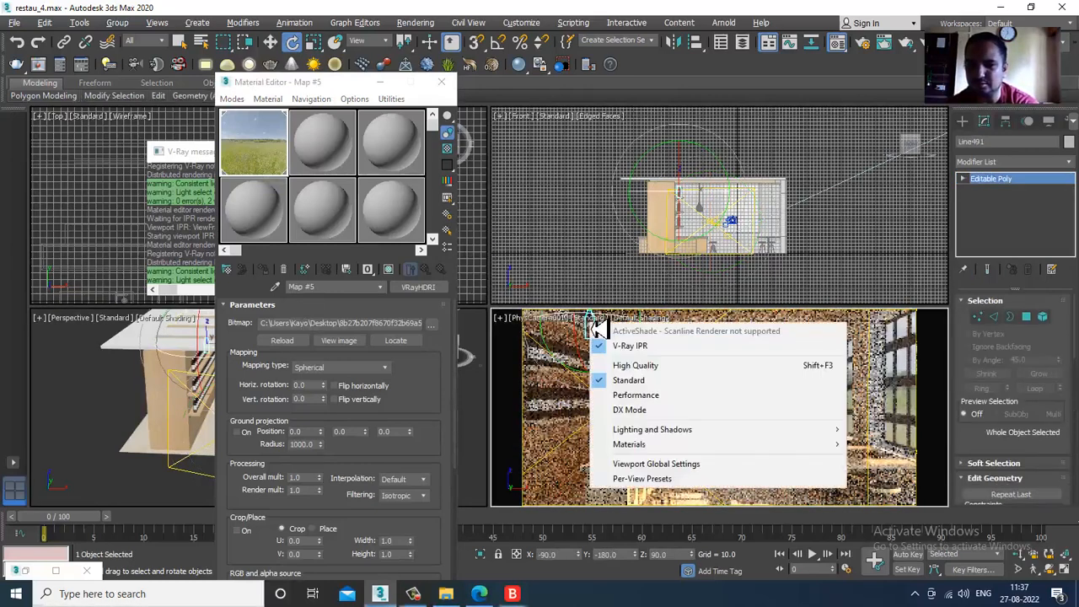
click(630, 348)
click(596, 321)
click(630, 346)
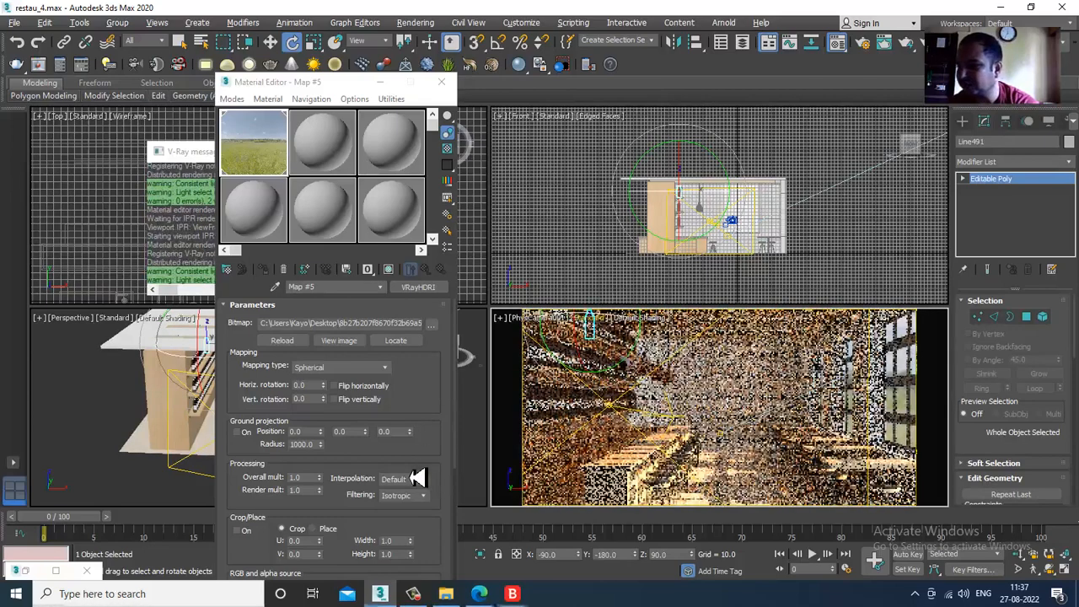
click(712, 501)
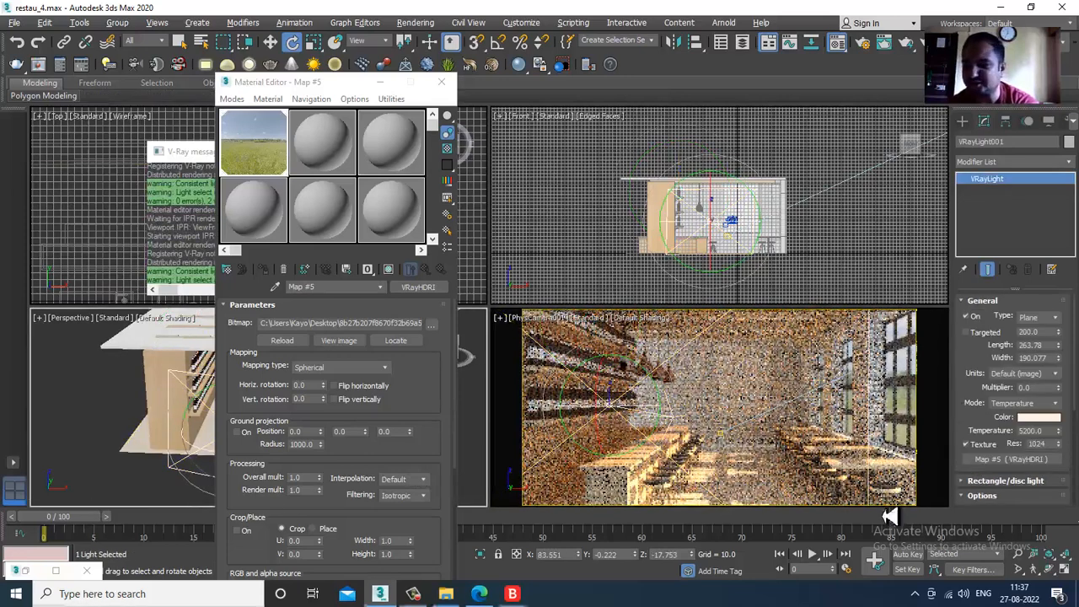
- Assign the Material Editor's VRayHDRI Map #5 as the GI environment map in V-Ray's render settings, leaving the reflection/refraction override off
click(416, 22)
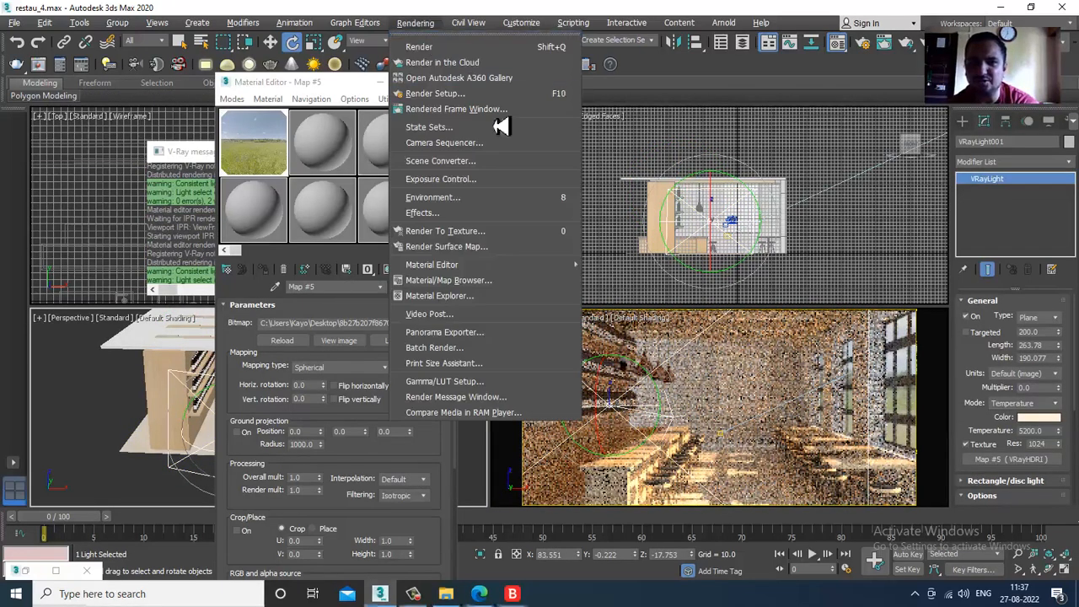
click(468, 107)
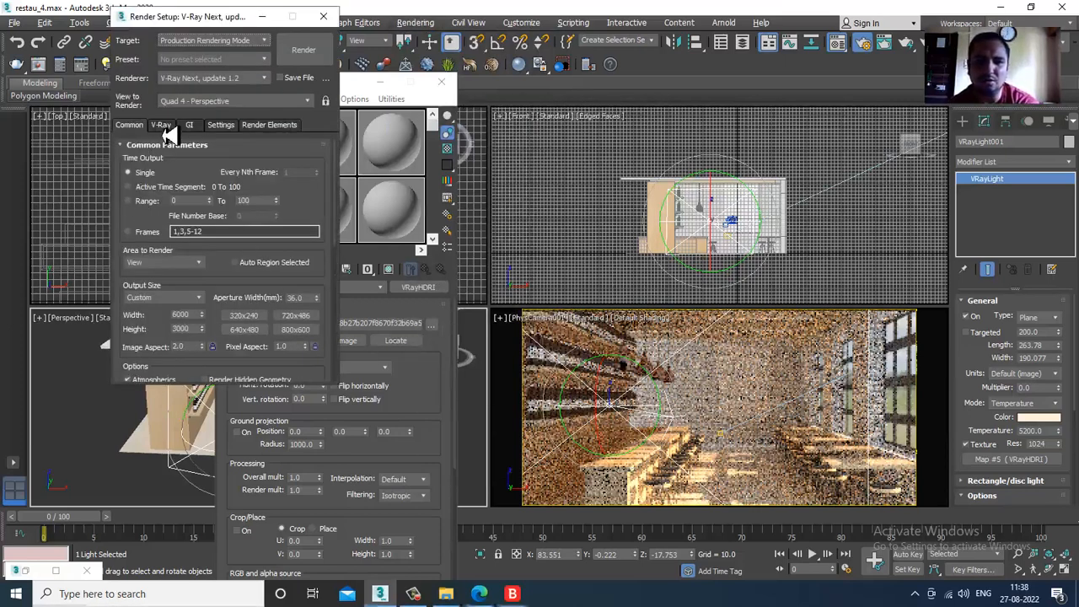
click(163, 124)
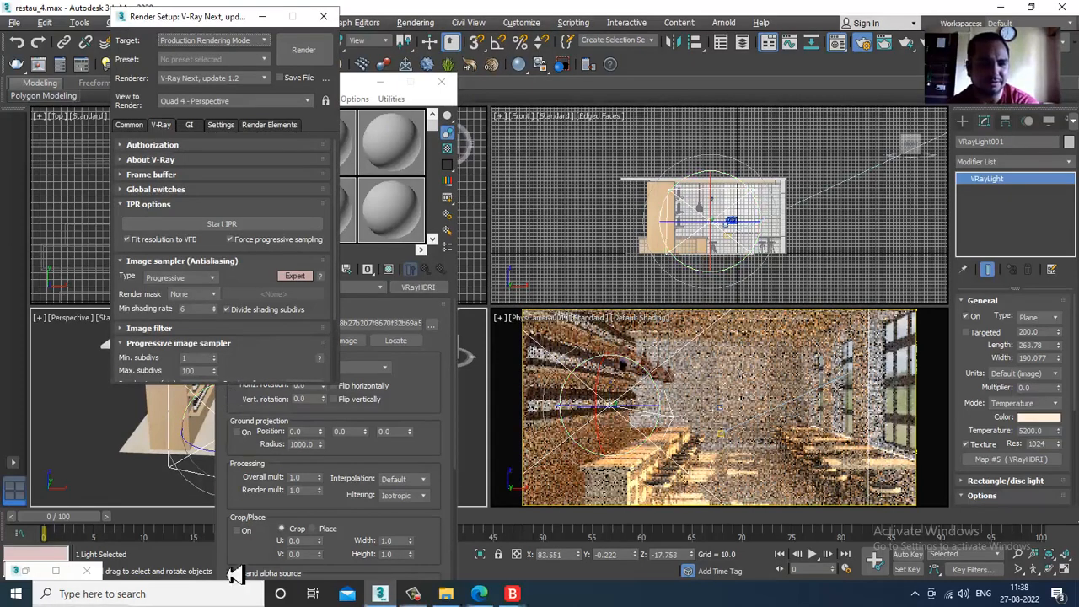
scroll(253, 270, down, 3)
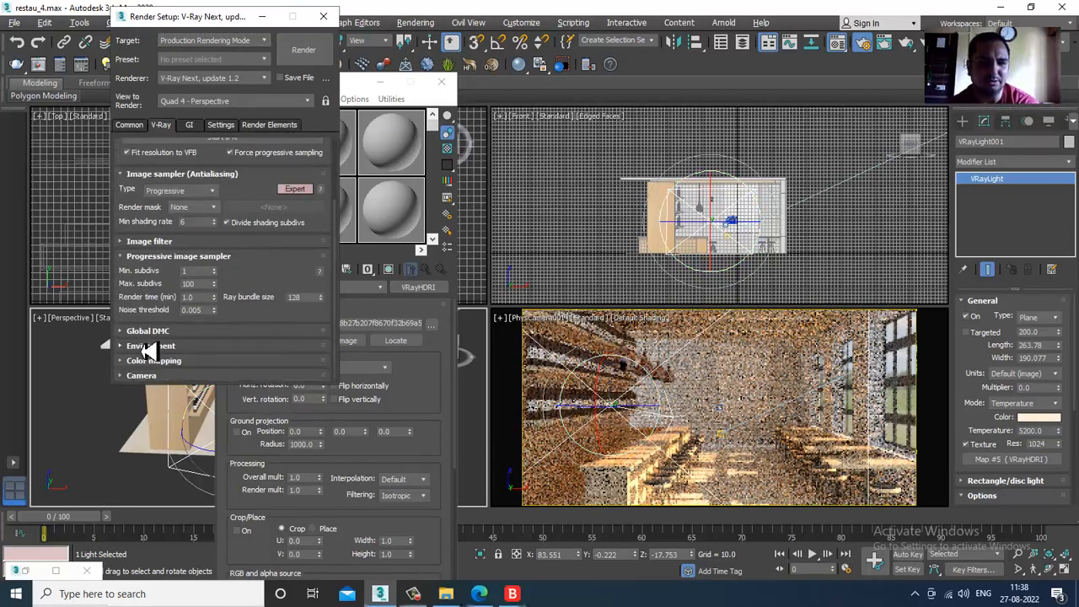
click(150, 346)
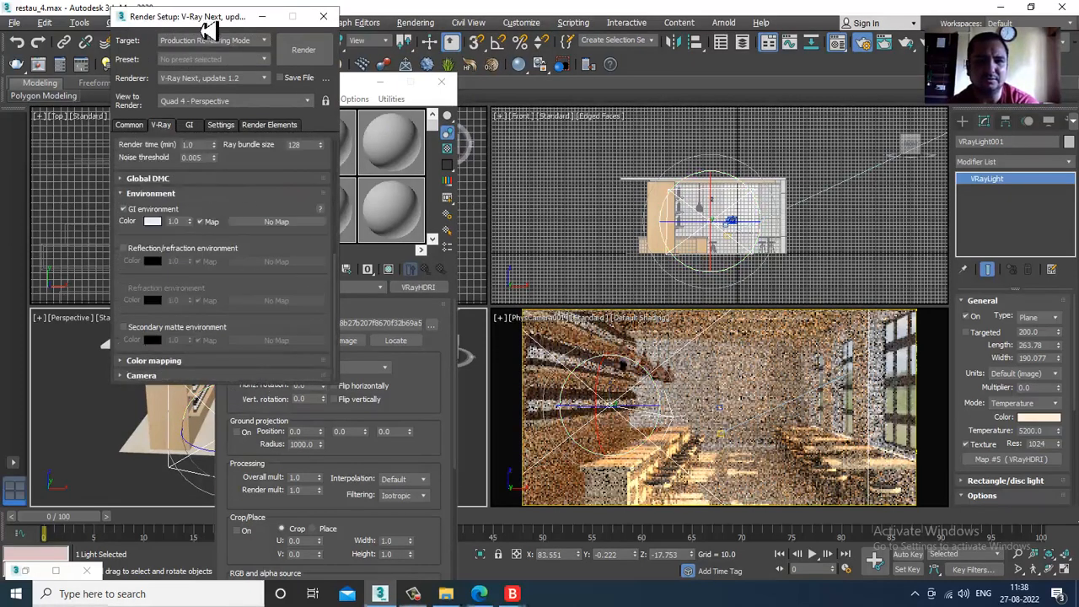
drag(205, 19, 122, 62)
drag(275, 162, 192, 266)
click(106, 285)
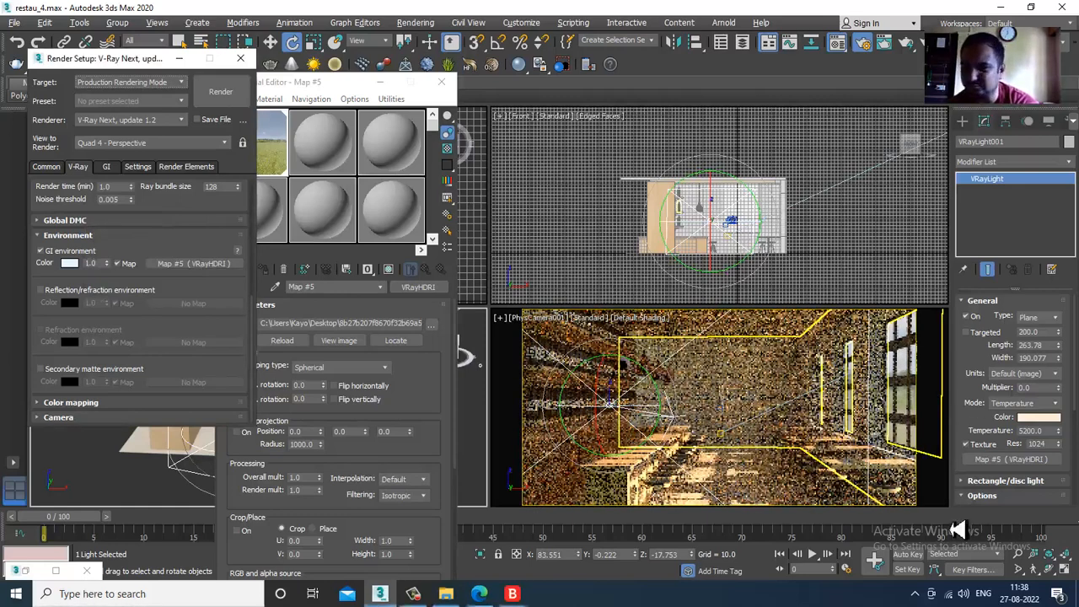
click(40, 291)
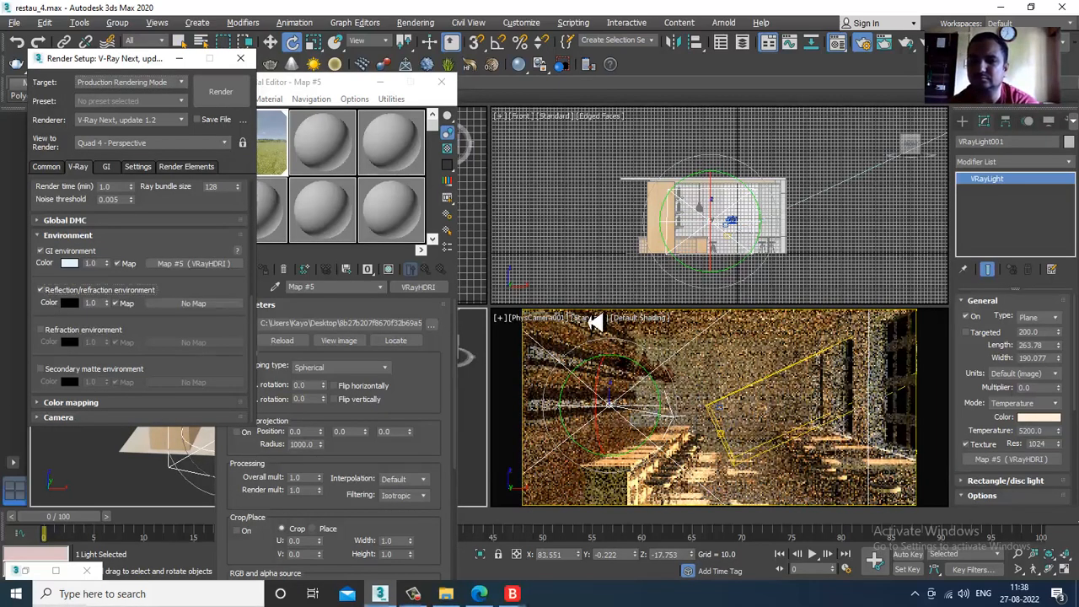
click(41, 290)
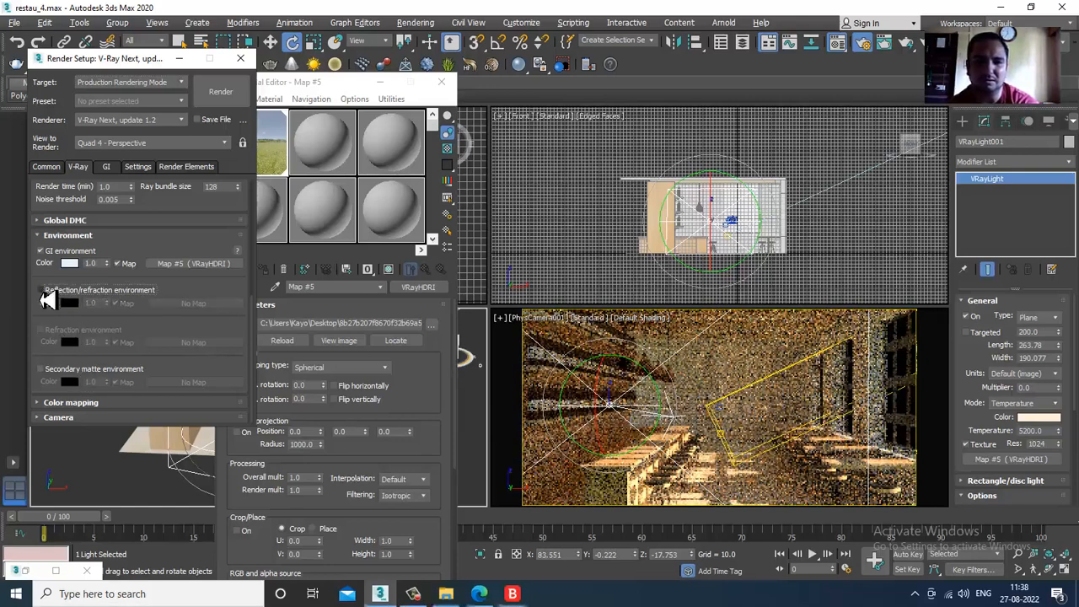
- Restart V-Ray IPR in the PhysCamera001 view to check the HDRI GI environment lighting
click(601, 318)
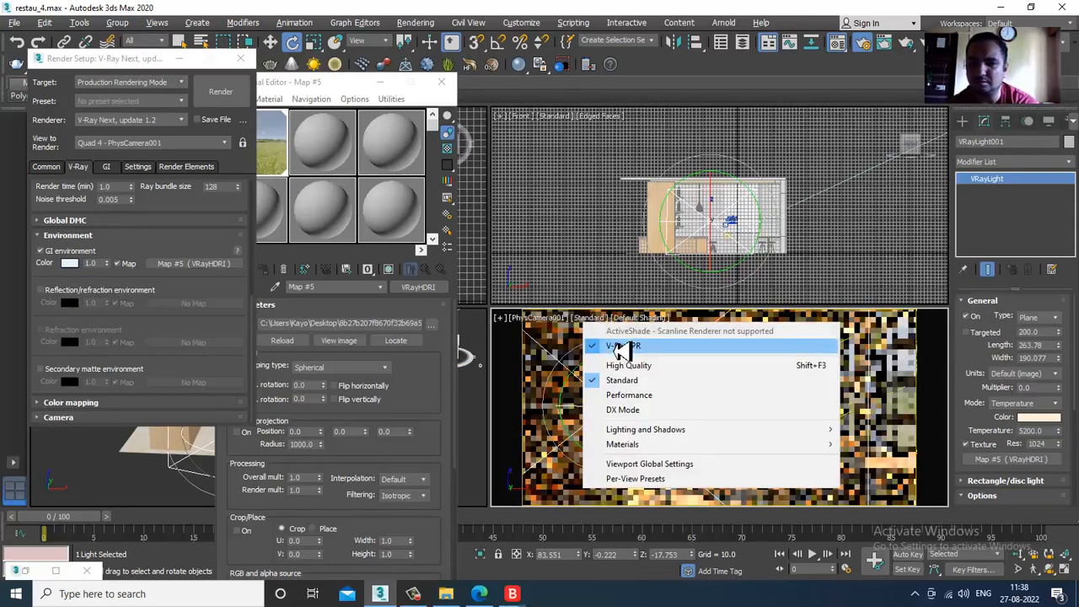
click(620, 345)
click(596, 327)
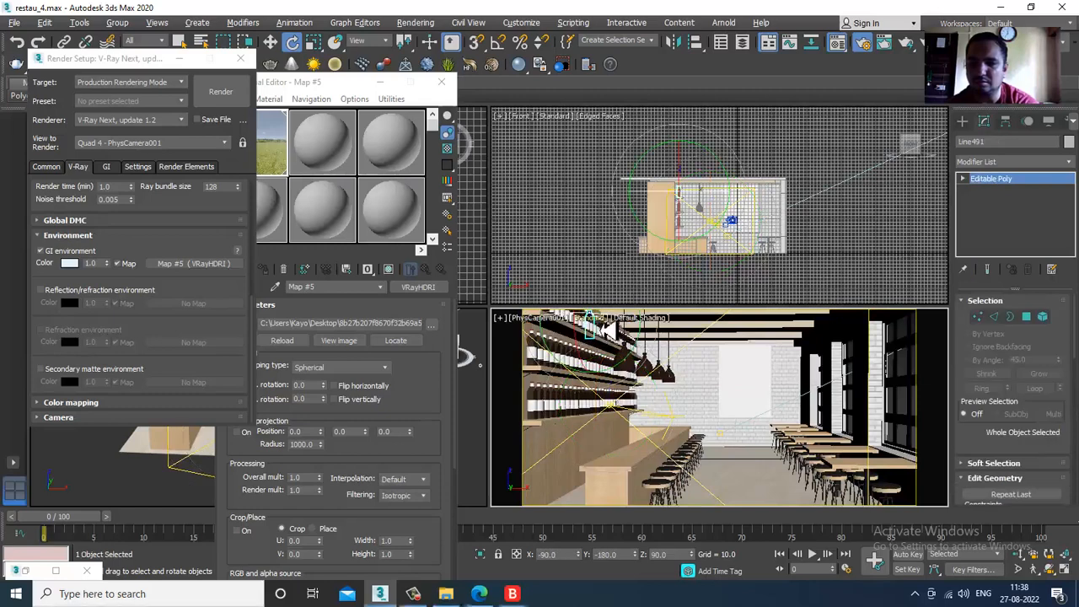
click(594, 319)
click(638, 347)
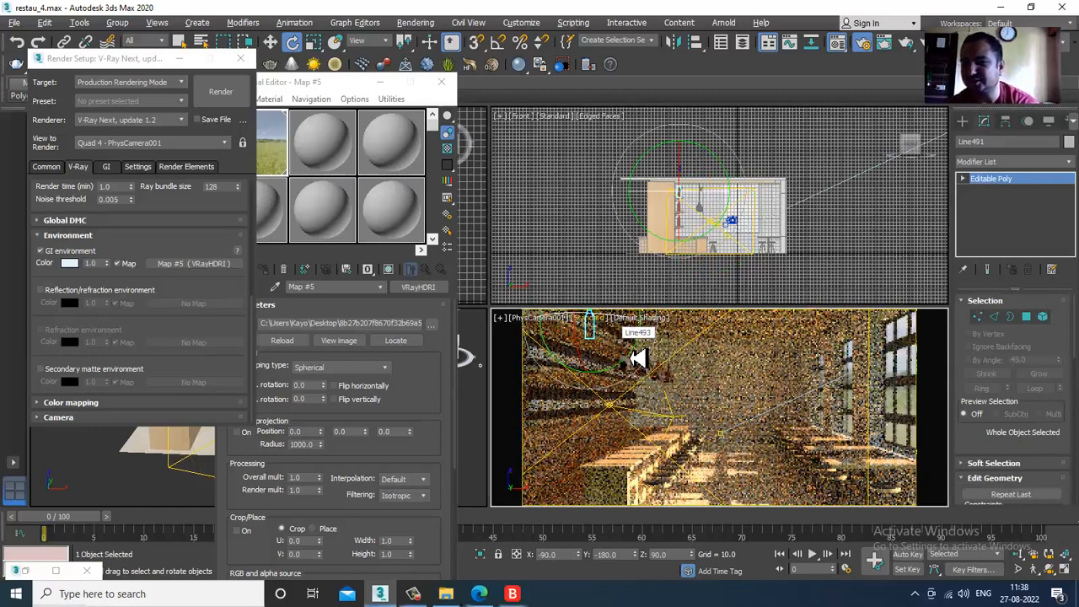
- Maximize the PhysCamera001 view and clear the Material Editor, V-Ray messages and Render Setup windows away from the image
click(723, 380)
key(alt+w)
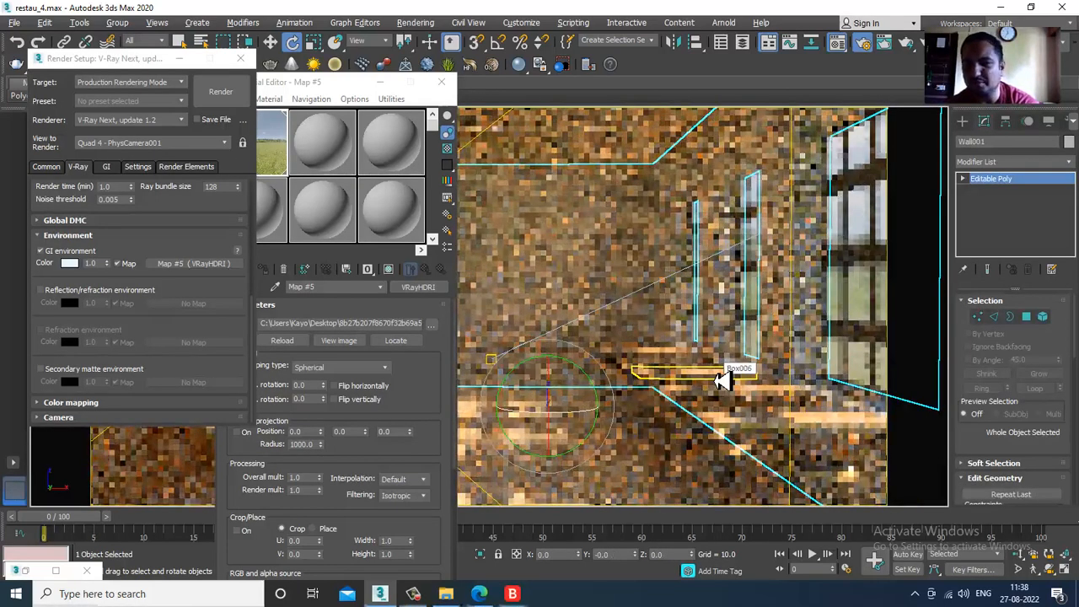
click(378, 82)
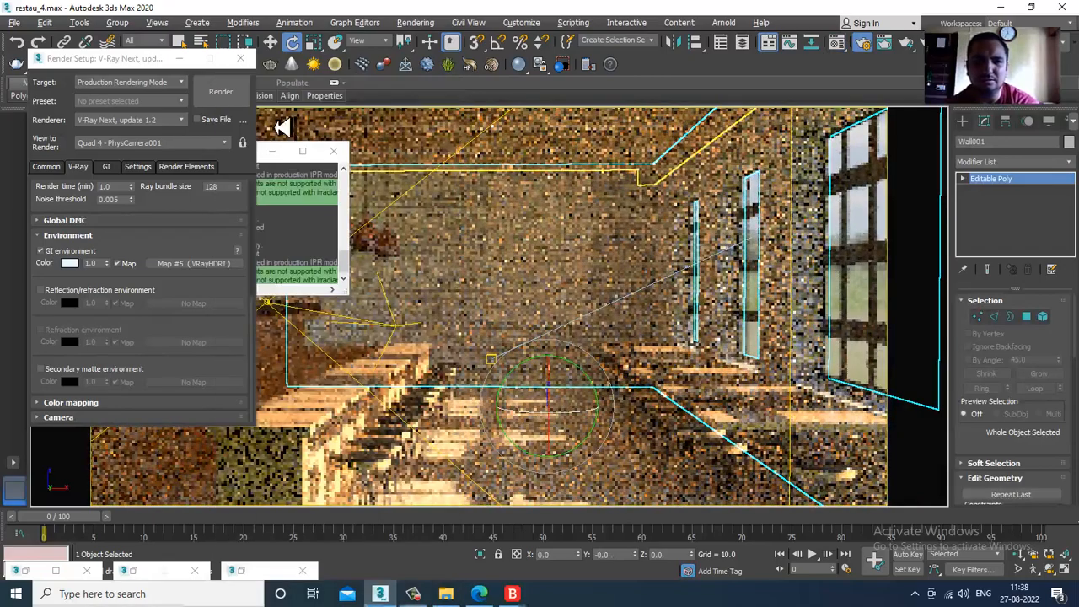
click(339, 158)
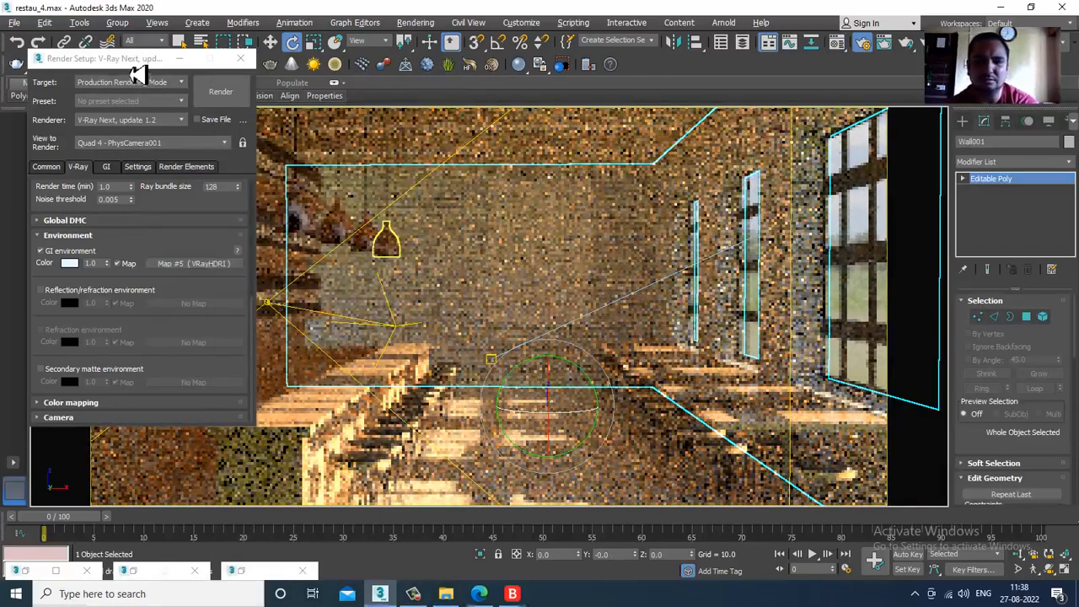
drag(873, 333, 871, 332)
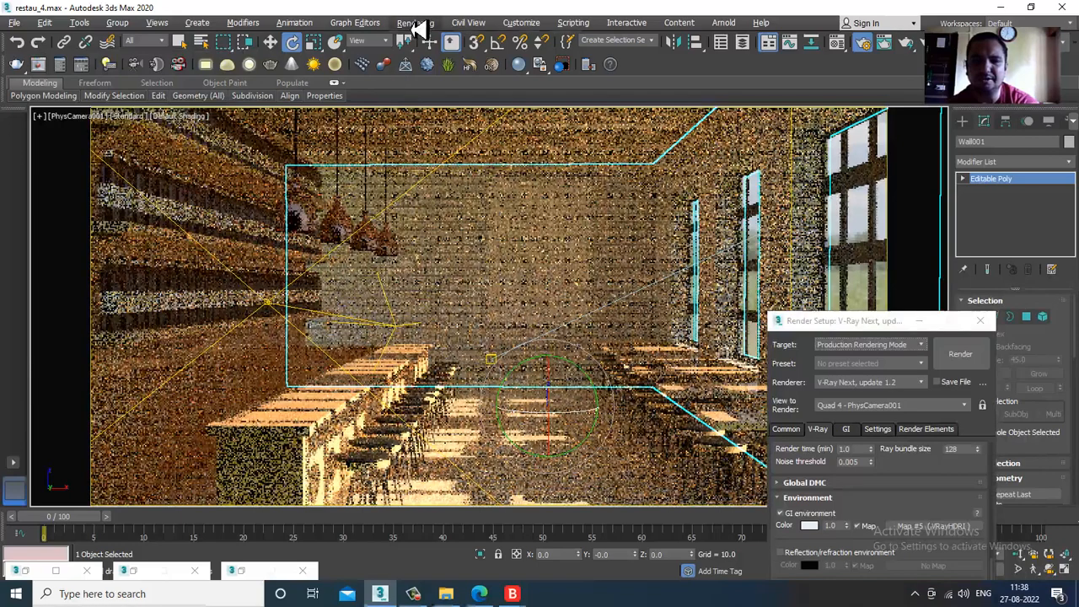
- Render the PhysCamera001 view with V-Ray as a test, inspect the partial image, and close the frame buffer
click(413, 26)
click(430, 48)
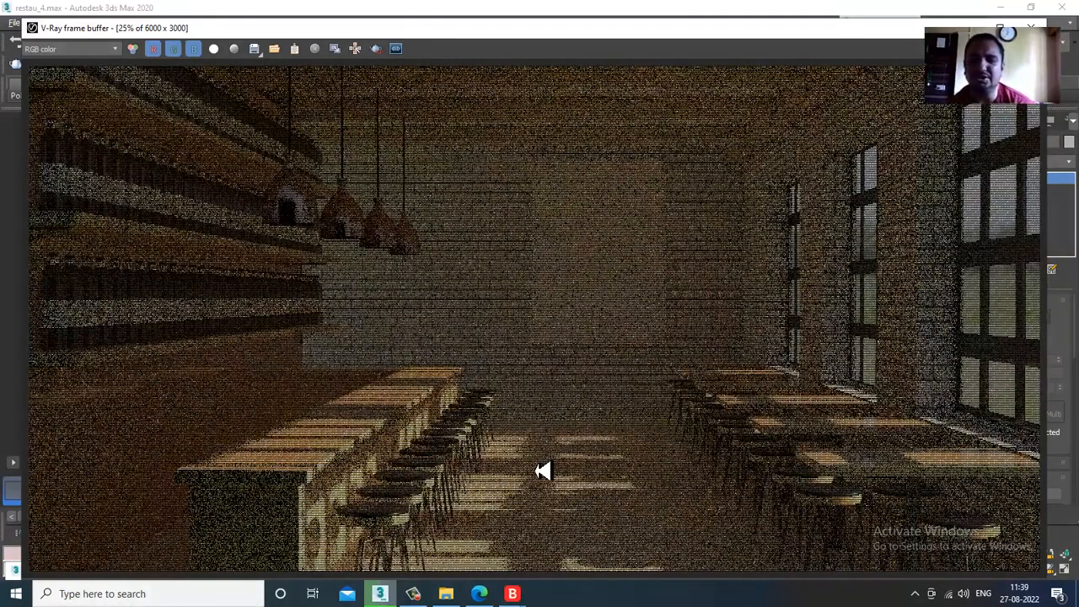
click(428, 594)
click(427, 594)
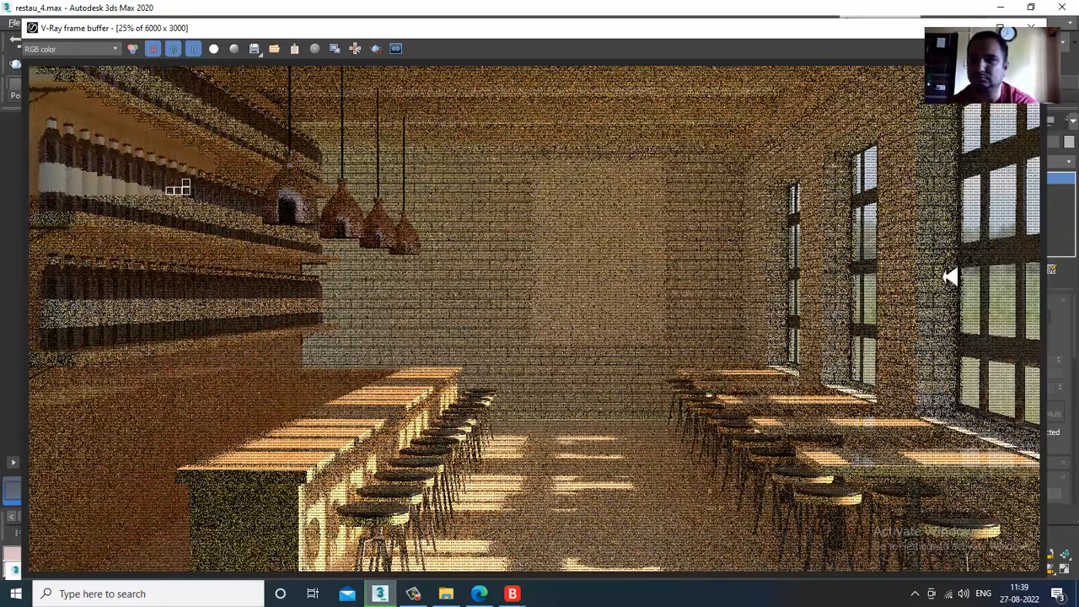
click(1031, 27)
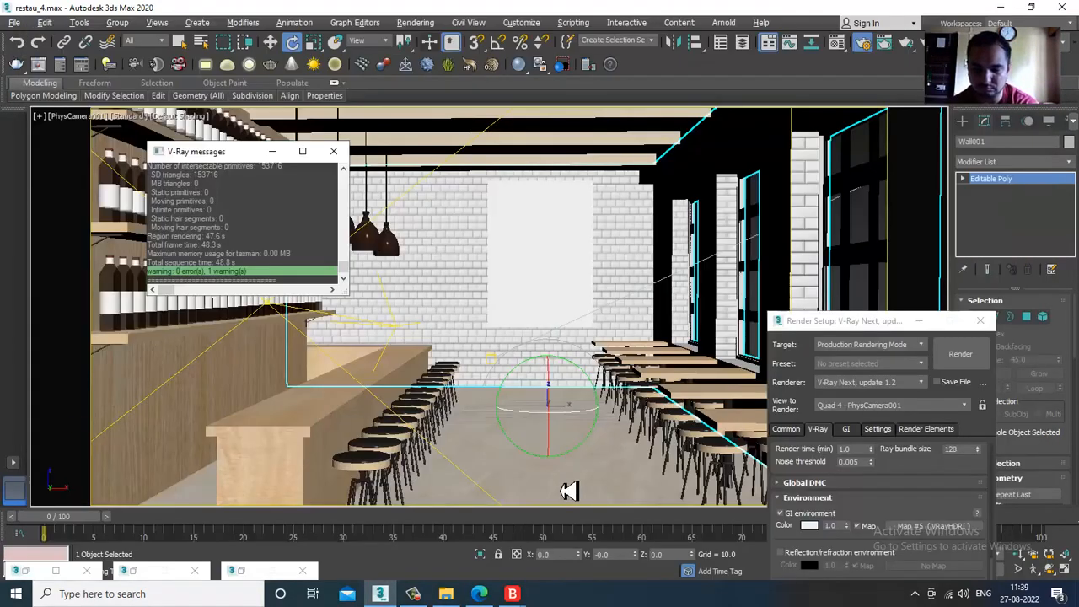
- Scale up the floor plane in the perspective view so it extends beyond the building's outer walls
click(489, 441)
key(alt+w)
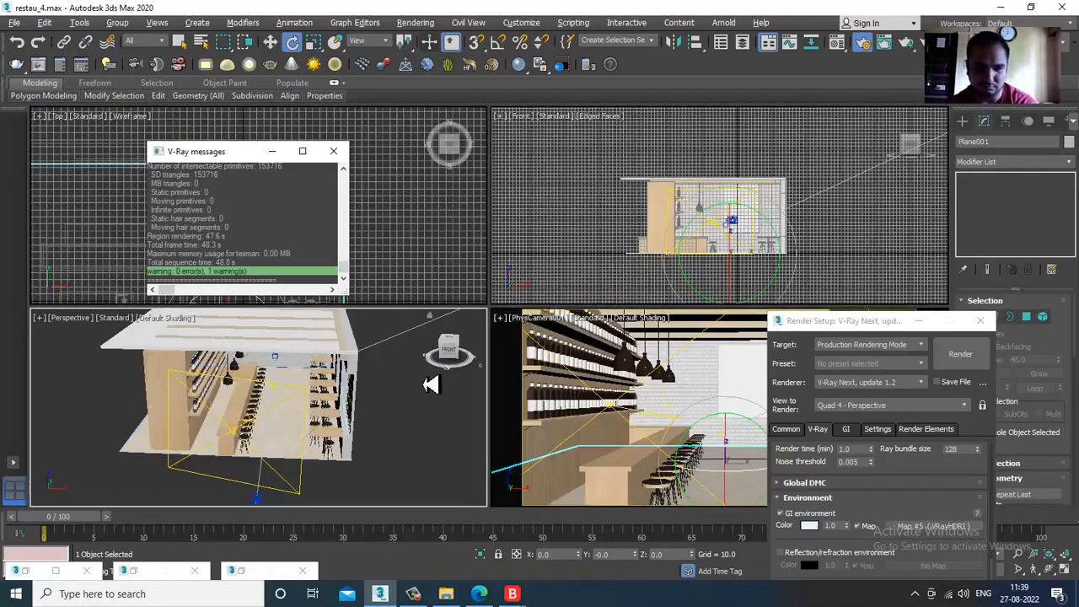
click(431, 384)
key(alt+w)
alt+middle_drag(513, 410, 381, 383)
scroll(564, 371, down, 4)
scroll(557, 361, up, 3)
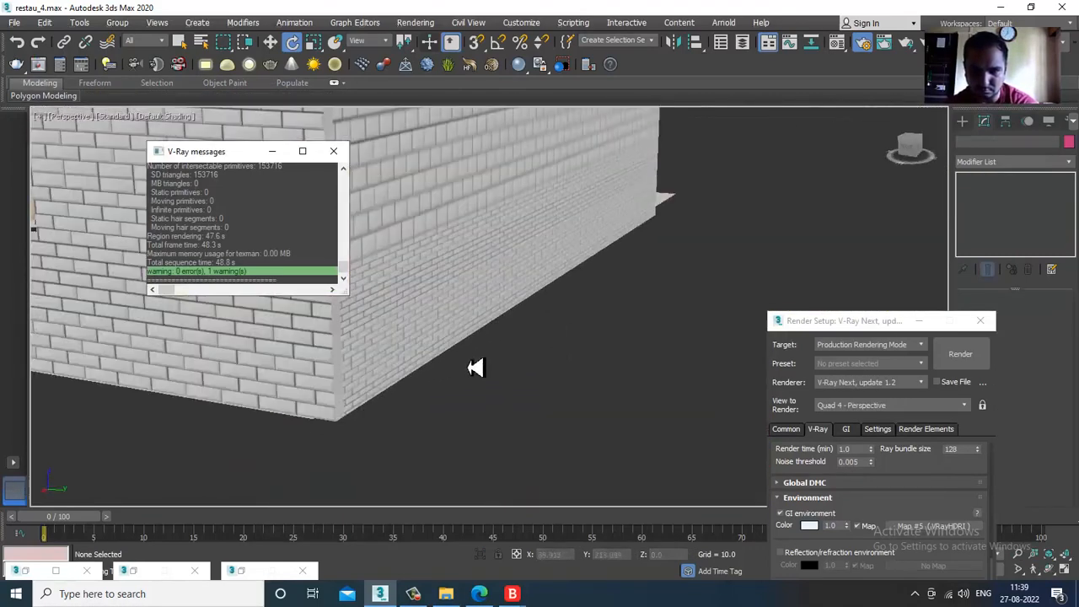
scroll(561, 343, down, 5)
alt+middle_drag(511, 343, 725, 274)
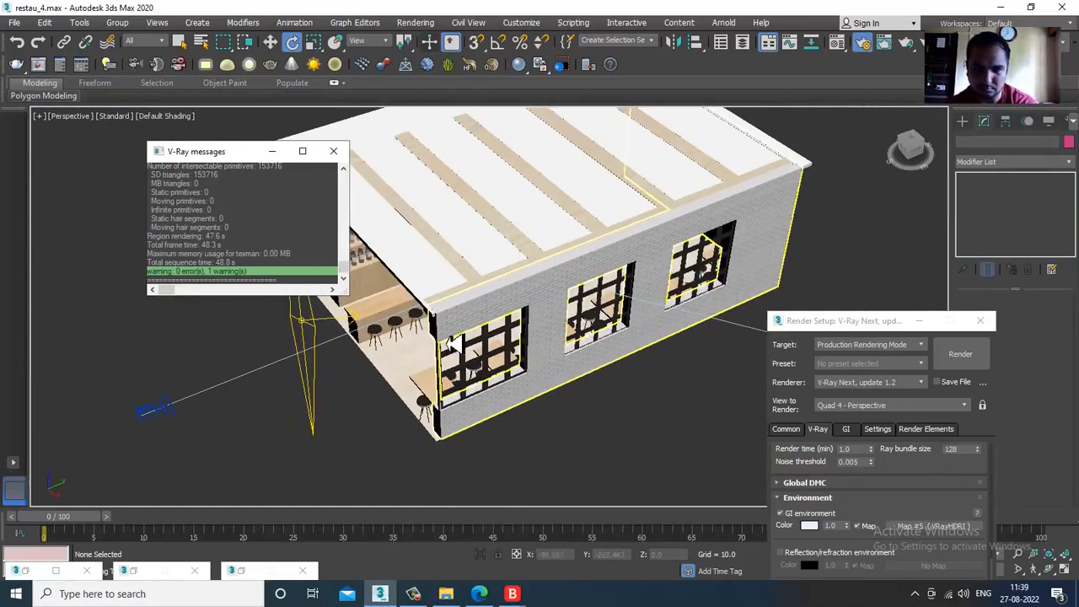
click(405, 356)
alt+middle_drag(405, 356, 628, 358)
key(r)
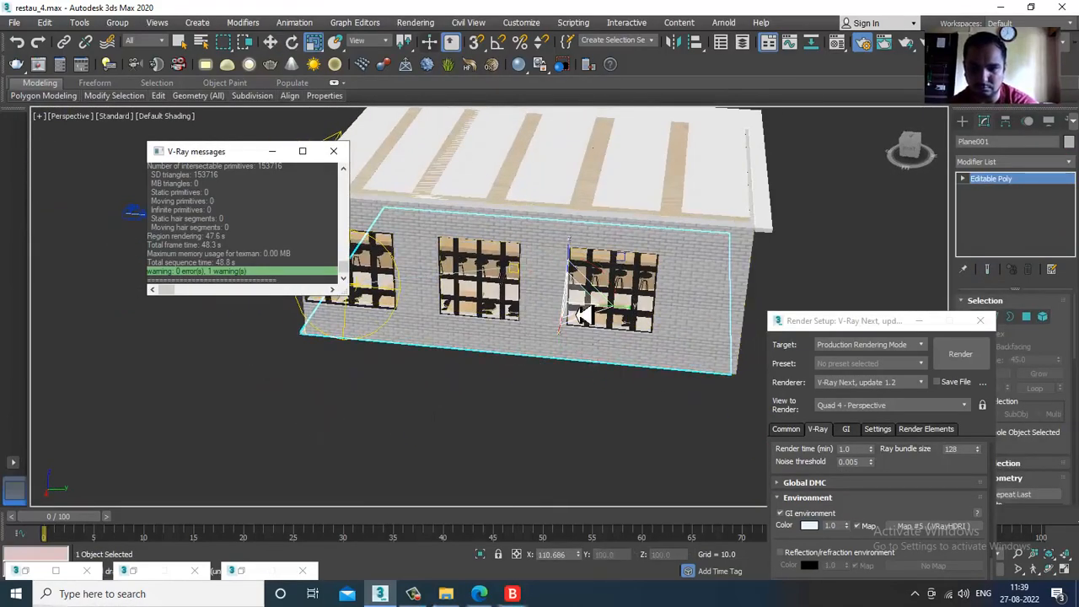
alt+middle_drag(572, 311, 416, 200)
- Move the floor plane vertically to about Z 0.26, lining it up with the base of the walls and furniture in the front view
key(w)
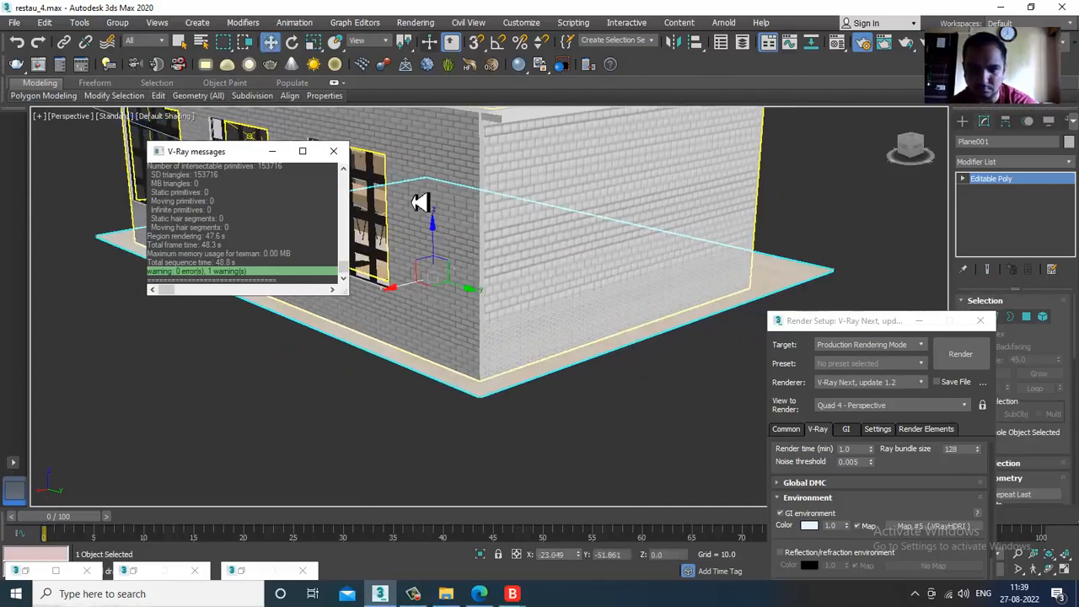
drag(444, 250, 442, 249)
key(alt+w)
middle_click(803, 228)
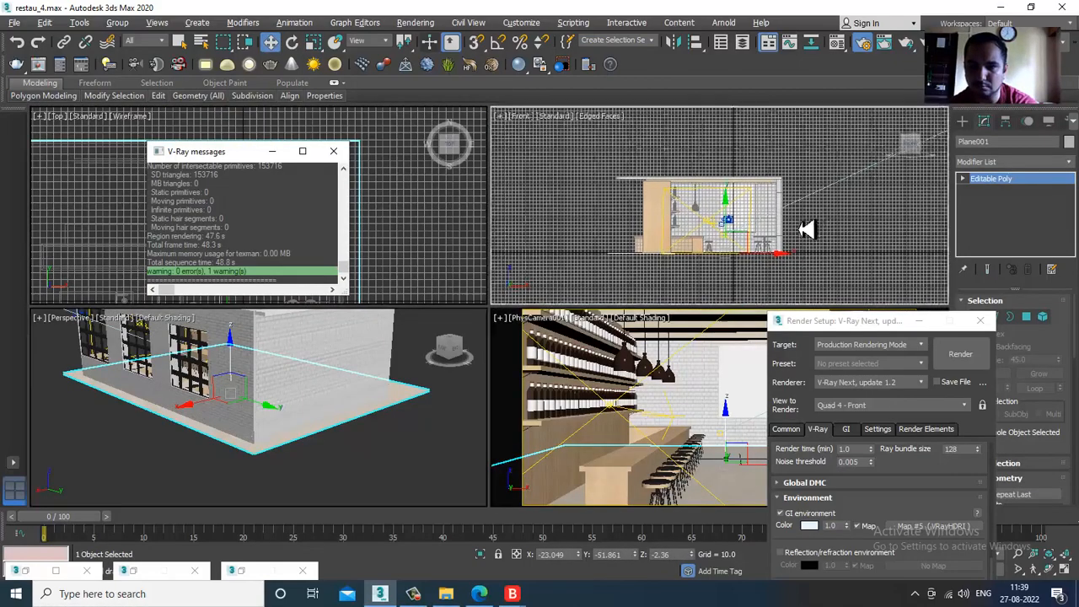
key(z)
key(alt+w)
middle_drag(484, 298, 540, 250)
scroll(540, 251, up, 5)
middle_drag(458, 268, 386, 281)
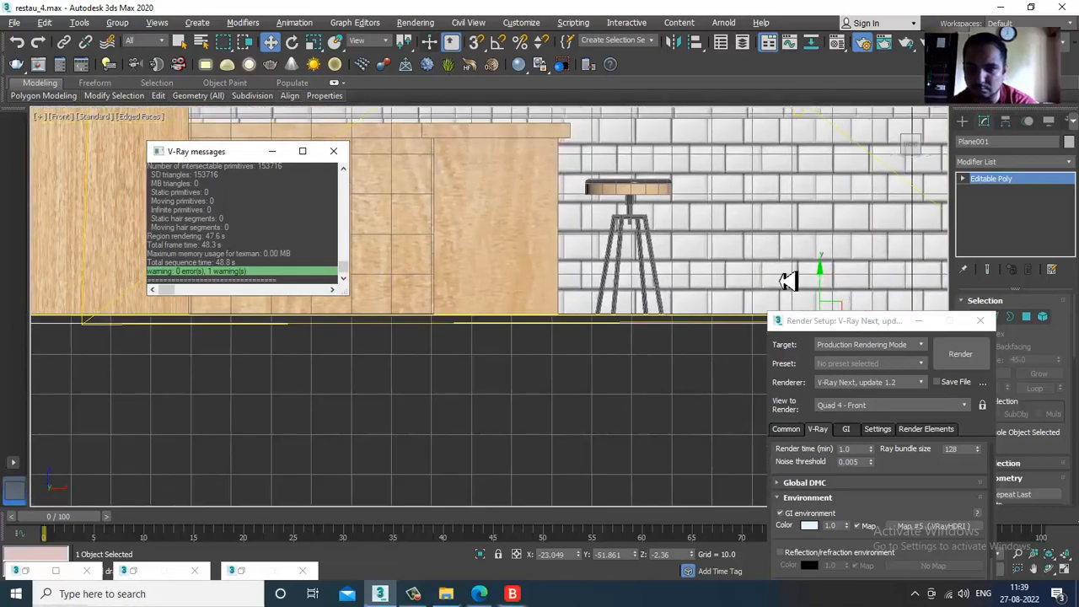
middle_drag(788, 282, 596, 255)
scroll(596, 255, up, 2)
drag(646, 279, 666, 262)
key(alt+w)
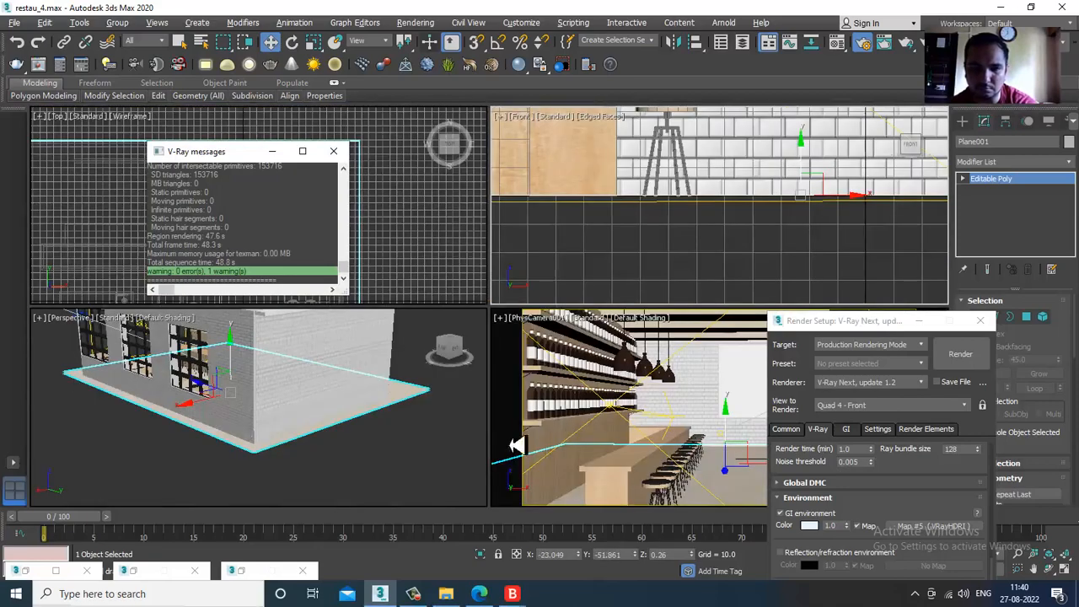
- Render PhysCamera001 again with the adjusted floor, inspect the whole image in the frame buffer, and close it
click(690, 411)
key(alt+w)
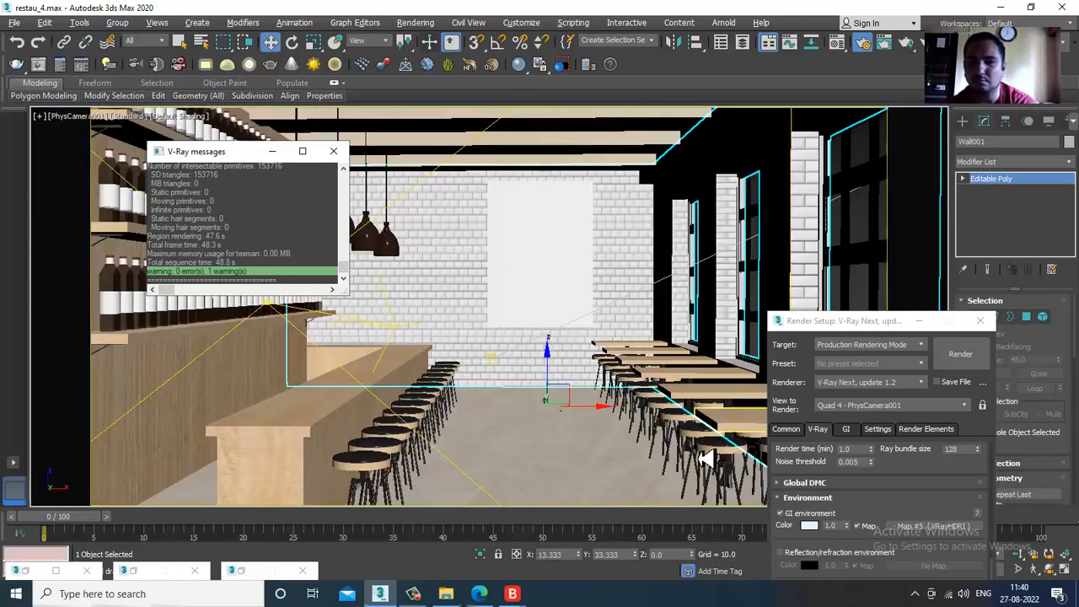
click(960, 360)
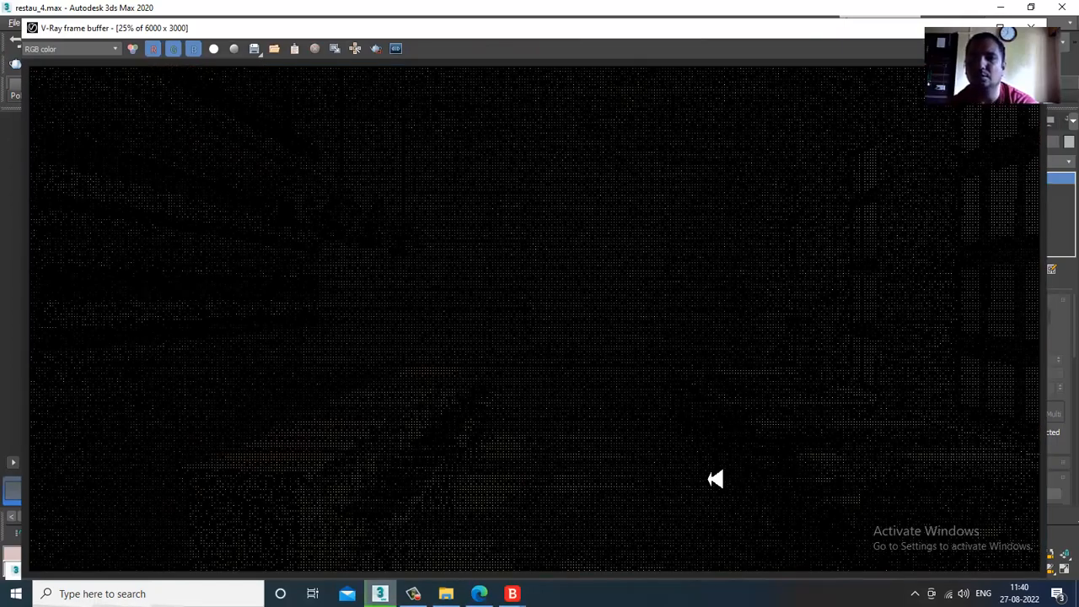
scroll(710, 458, down, 1)
scroll(710, 458, up, 1)
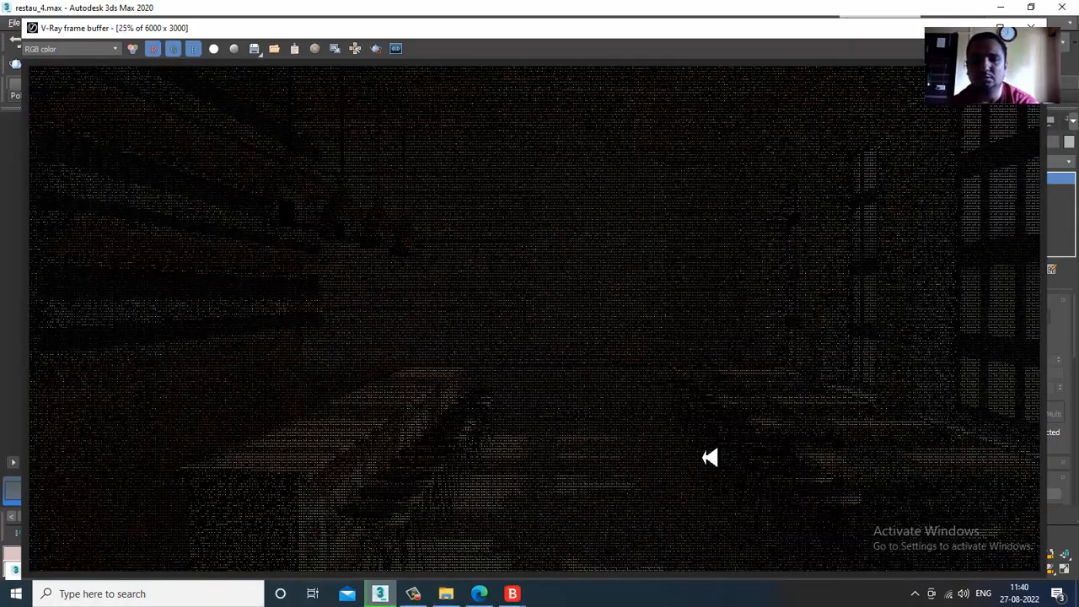
scroll(710, 458, down, 1)
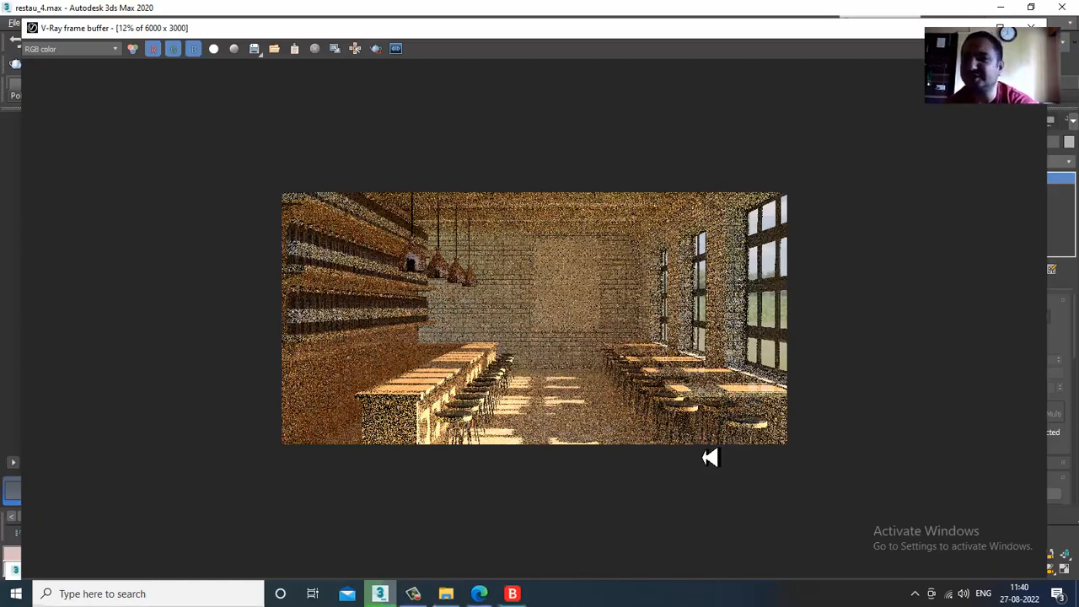
click(1031, 28)
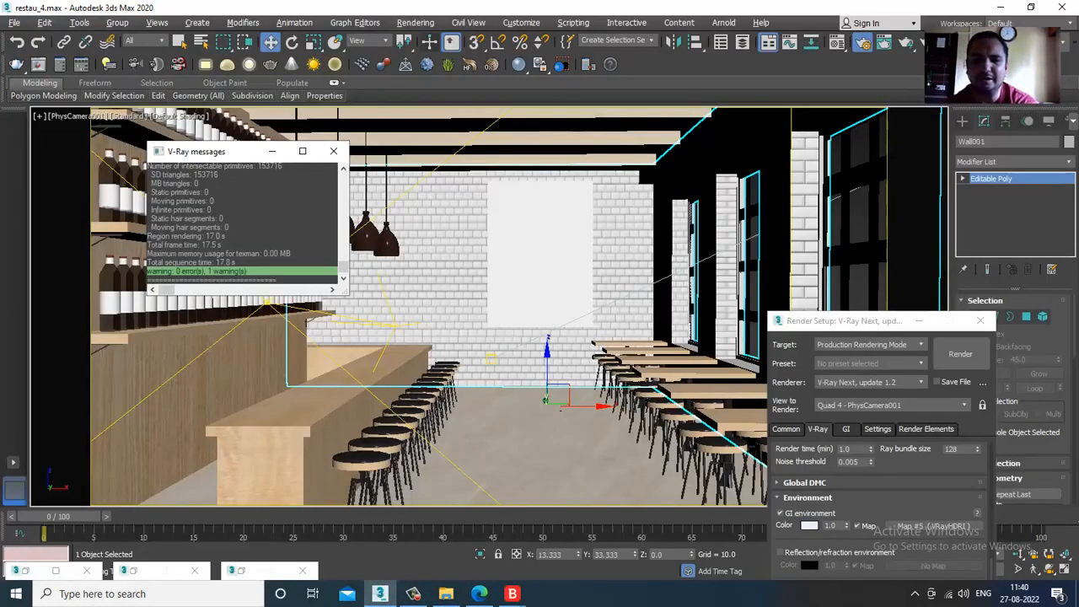
- Restore the four-viewport layout and toggle V-Ray IPR in the PhysCamera001 view
key(alt+w)
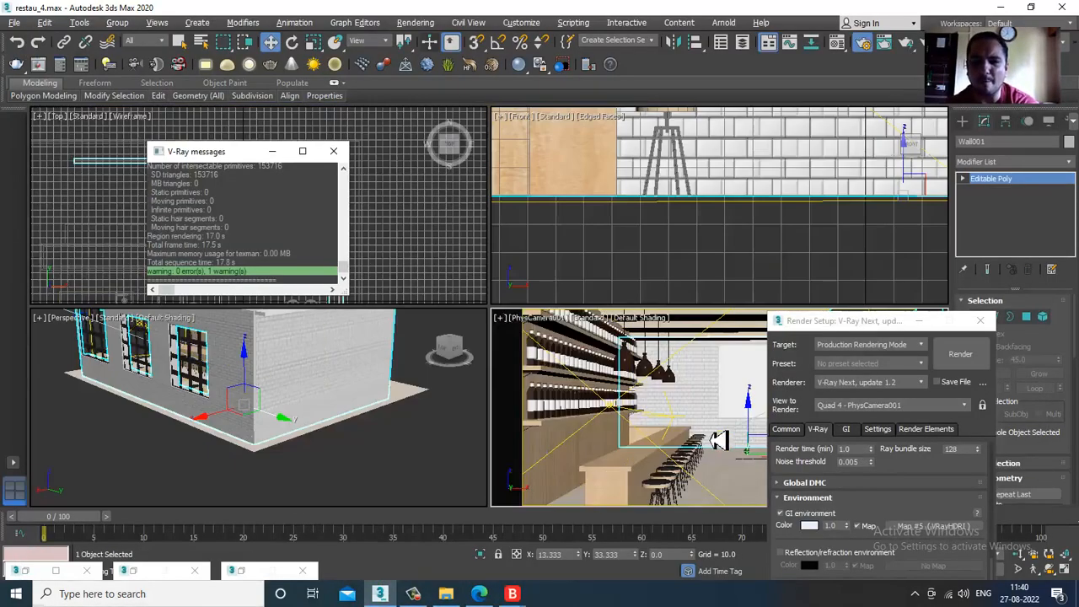
click(592, 319)
click(625, 346)
- Select the VRayLight plane at the building's open end, minimize Render Setup, and expand the light's Options
scroll(321, 446, down, 5)
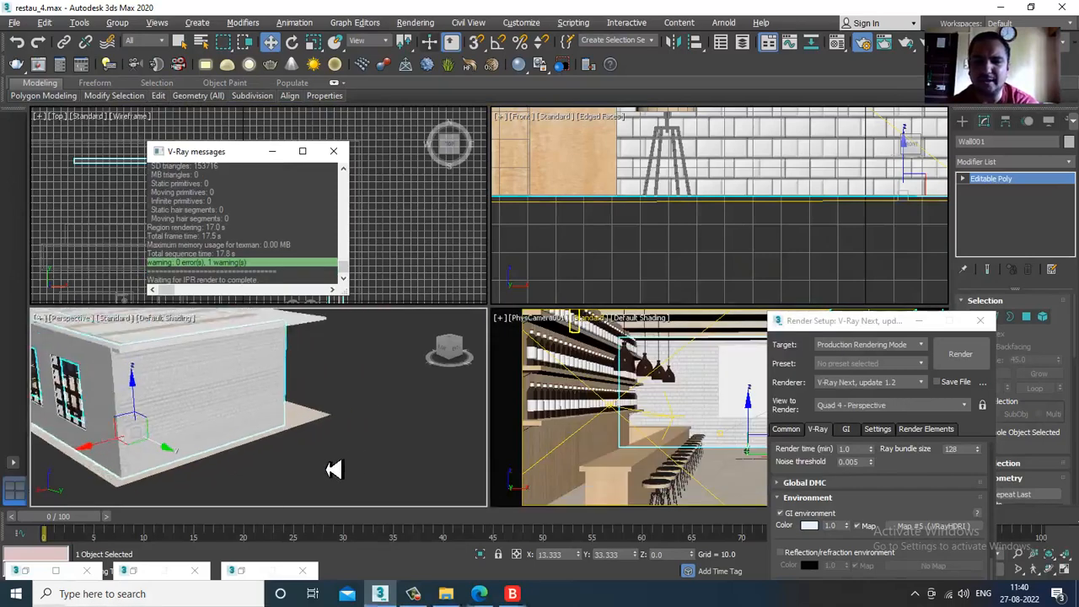
alt+middle_drag(210, 441, 277, 439)
scroll(268, 447, up, 3)
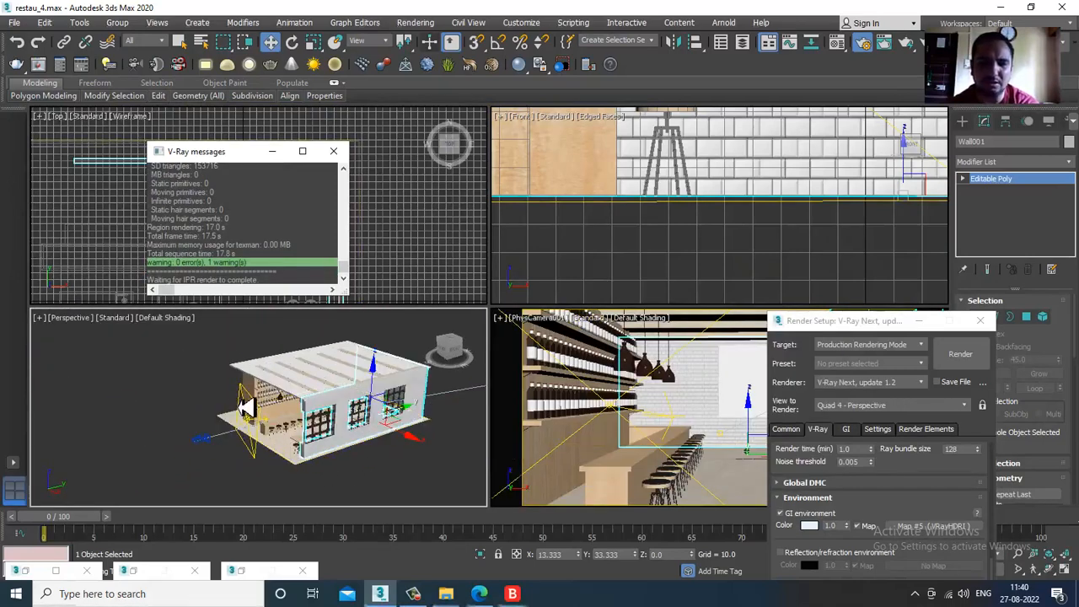
click(245, 402)
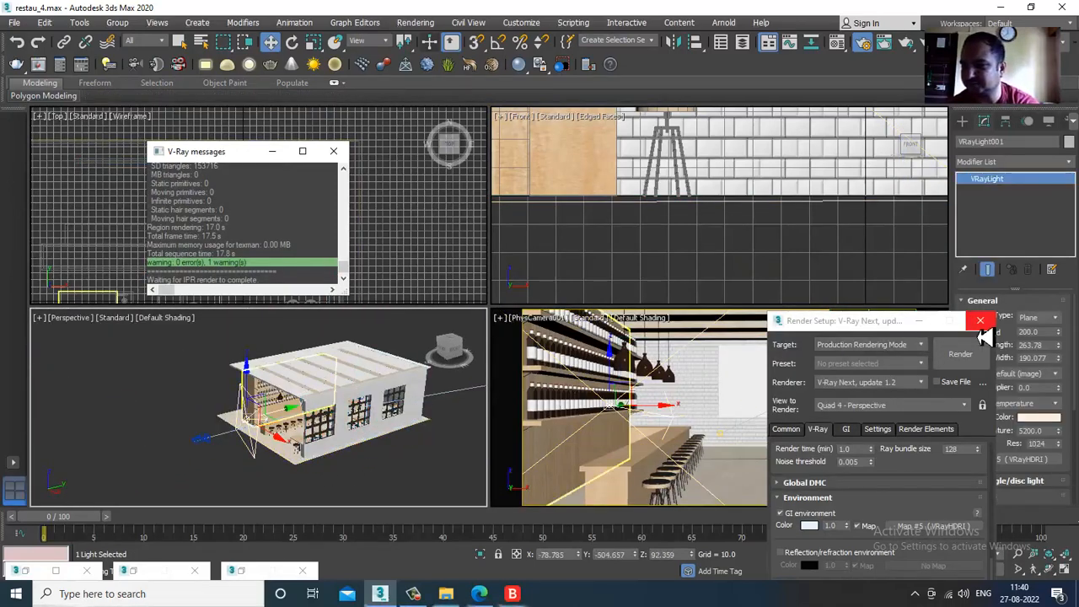
drag(868, 327, 642, 55)
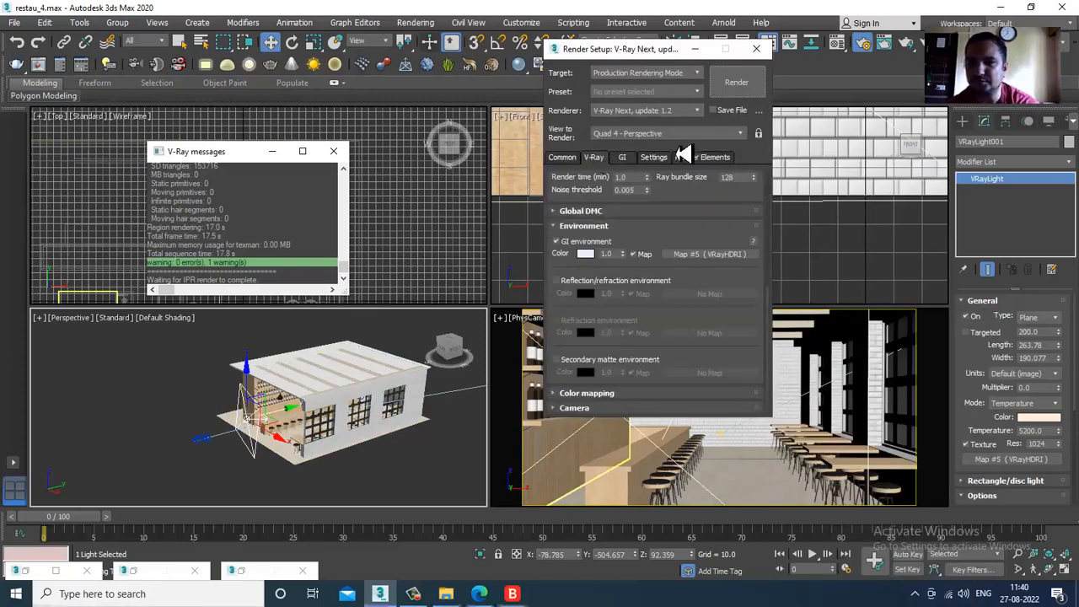
click(695, 49)
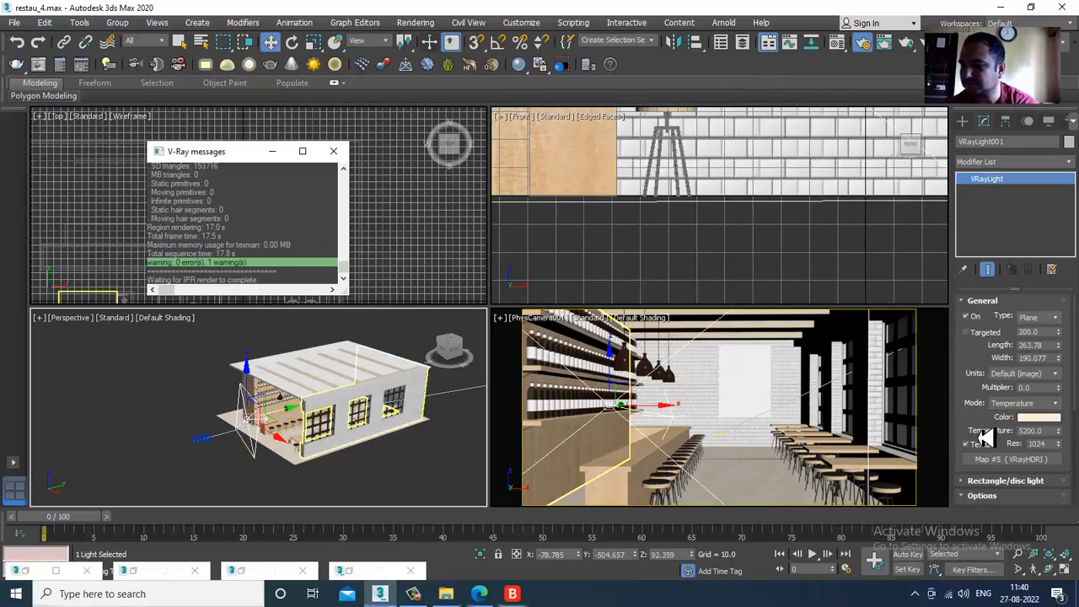
click(982, 495)
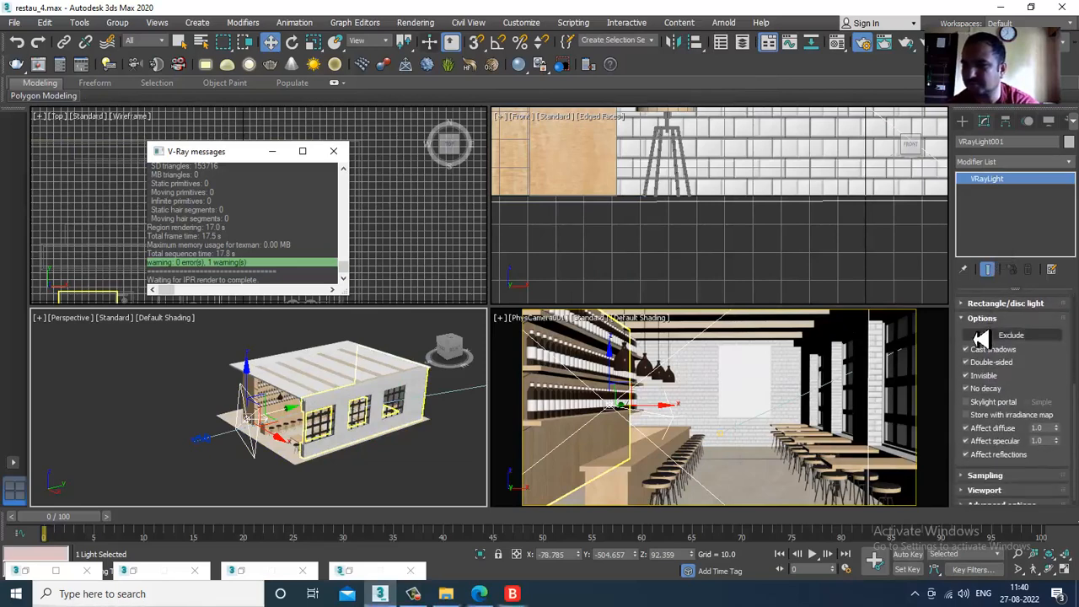
- Start V-Ray IPR in the PhysCamera001 view and turn off Cast shadows for the selected VRayLight
click(596, 319)
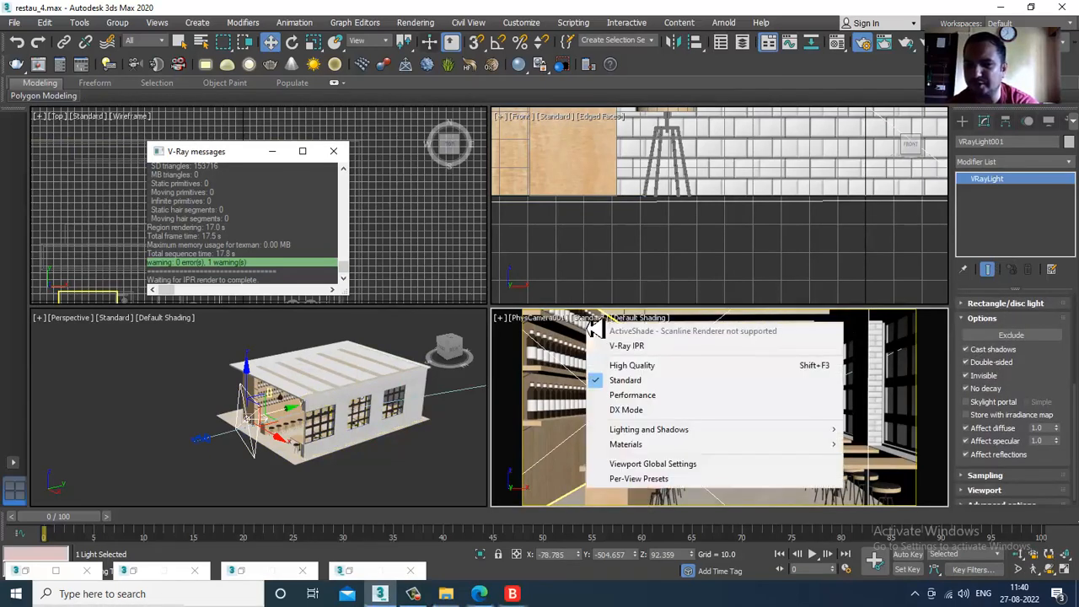
click(619, 348)
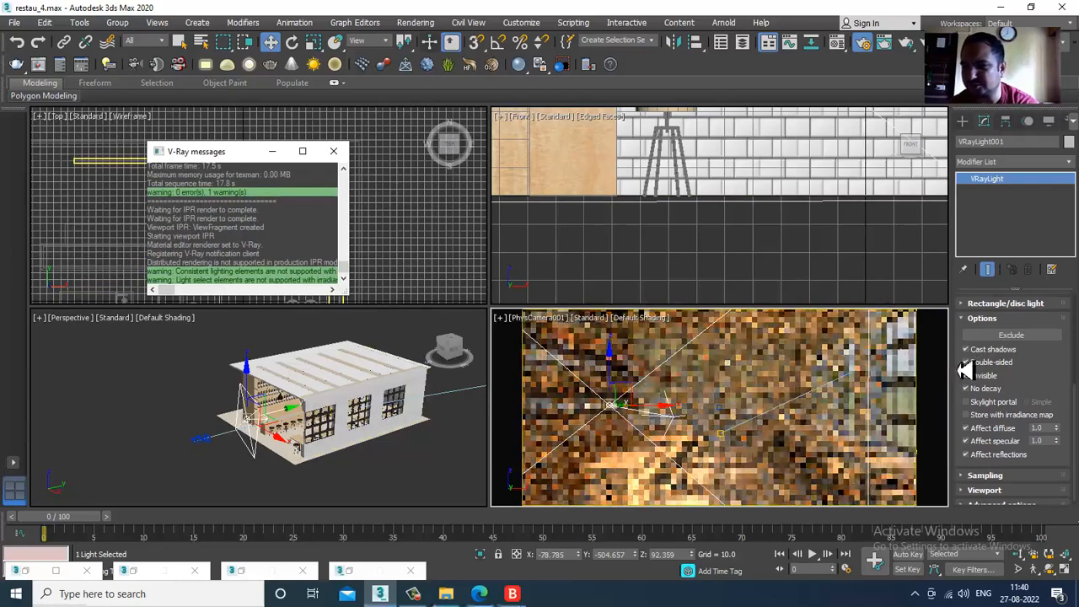
click(968, 350)
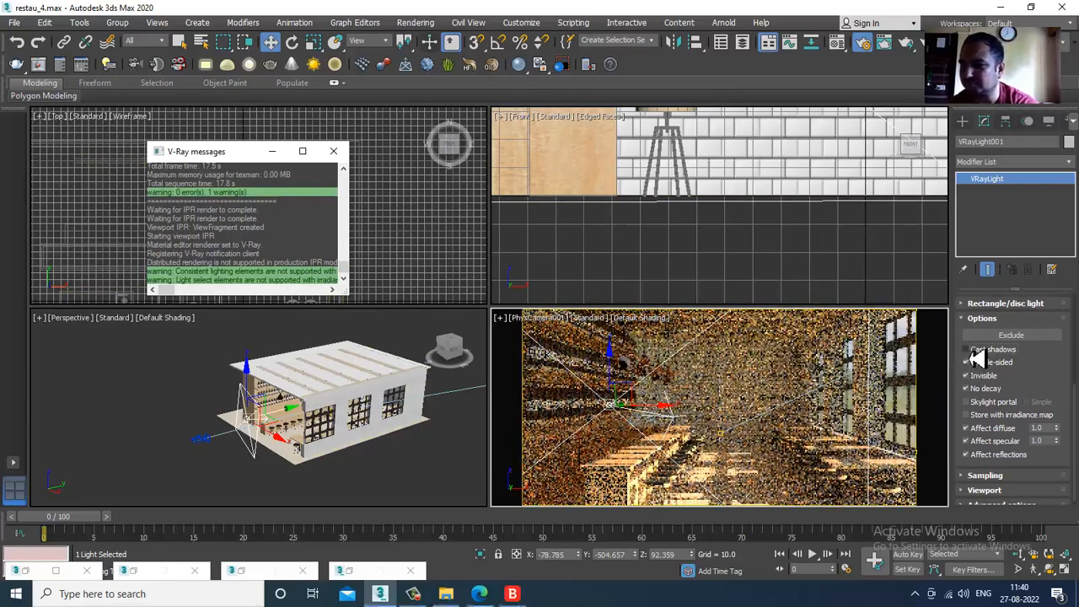
- Set the VRayLight's sampling Subdivs to 16
drag(1039, 393, 1041, 326)
click(987, 469)
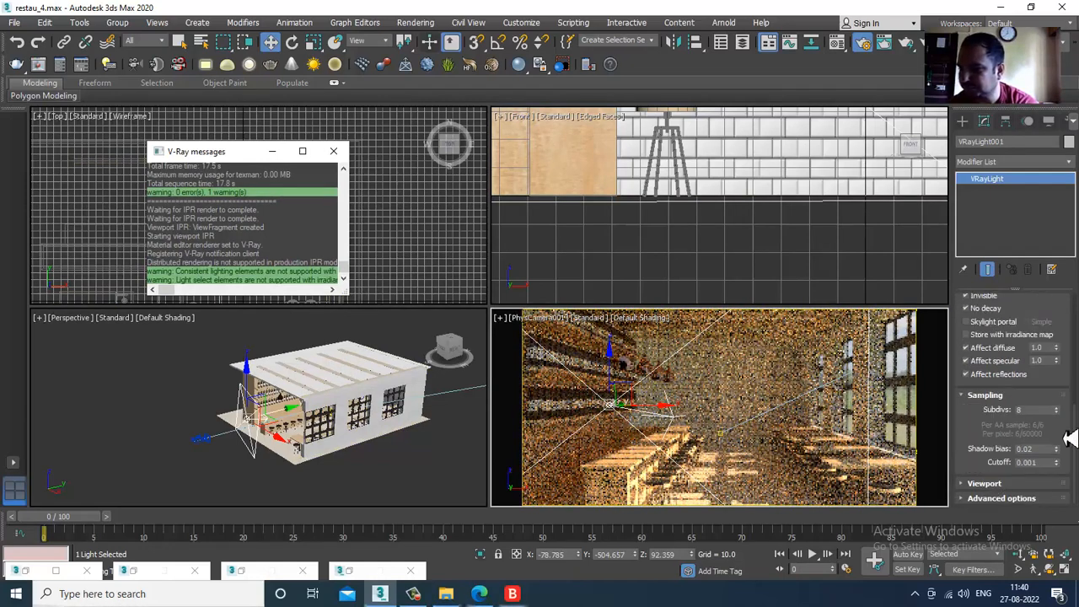
double_click(1035, 410)
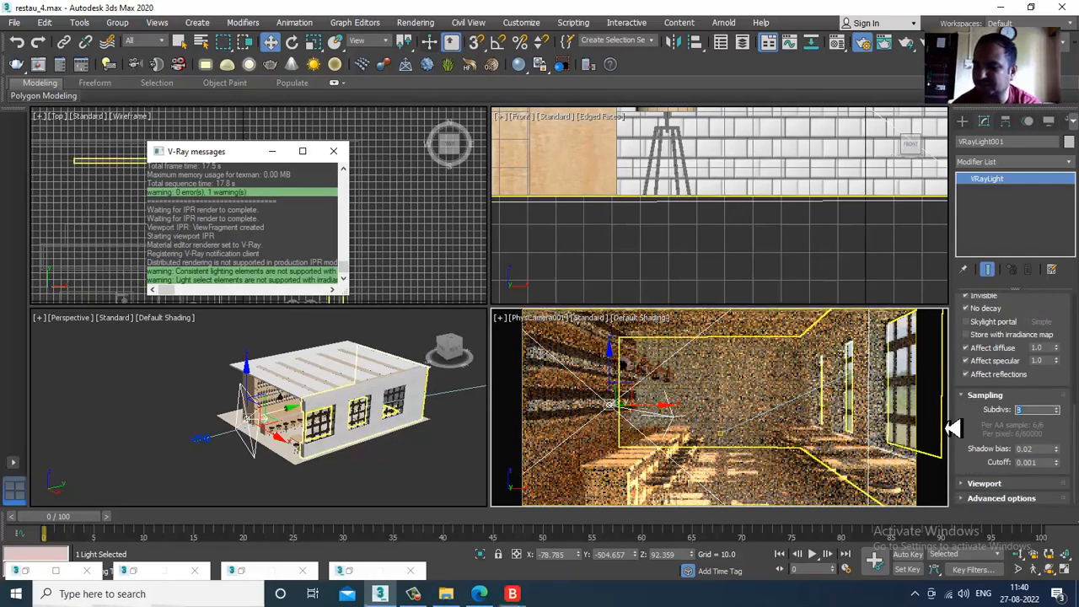
key(Return)
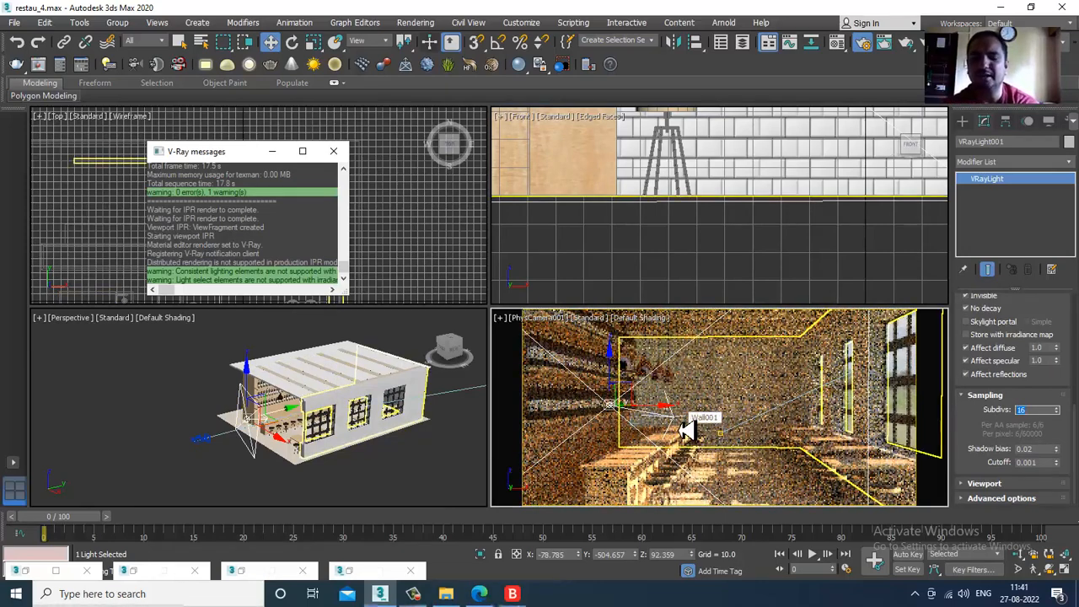
- Deselect the light, switch the Material Editor from Compact to Slate mode, and save the scene
click(465, 446)
key(m)
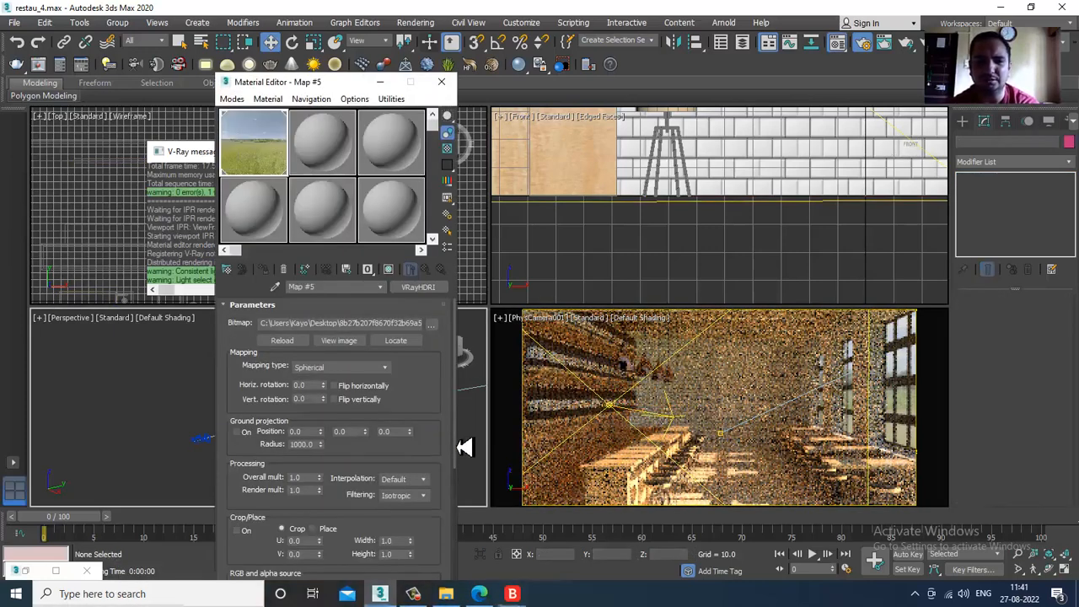
click(234, 99)
click(257, 111)
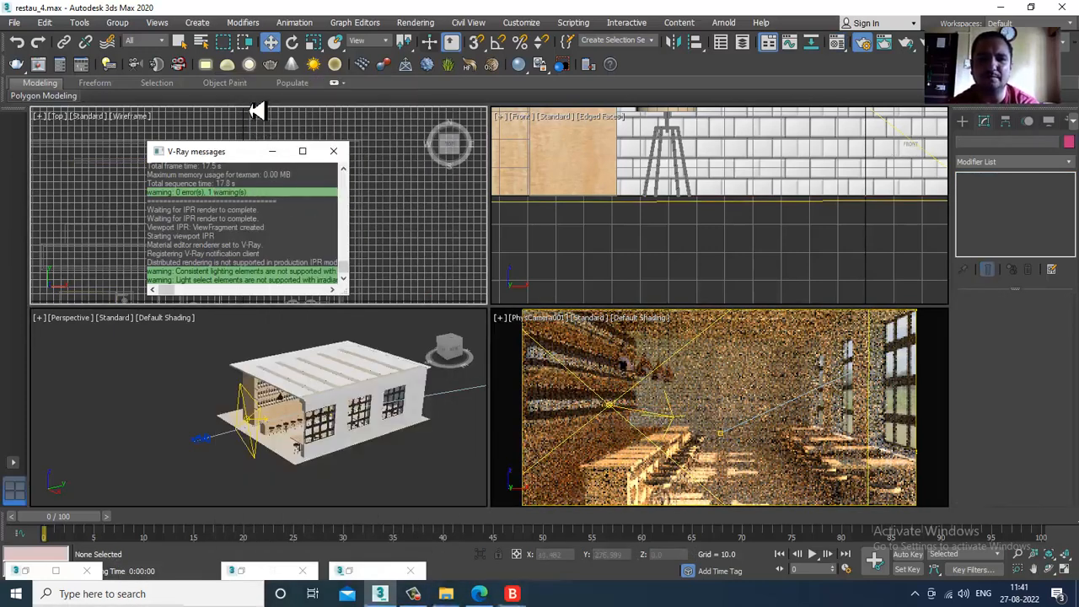
key(m)
click(393, 498)
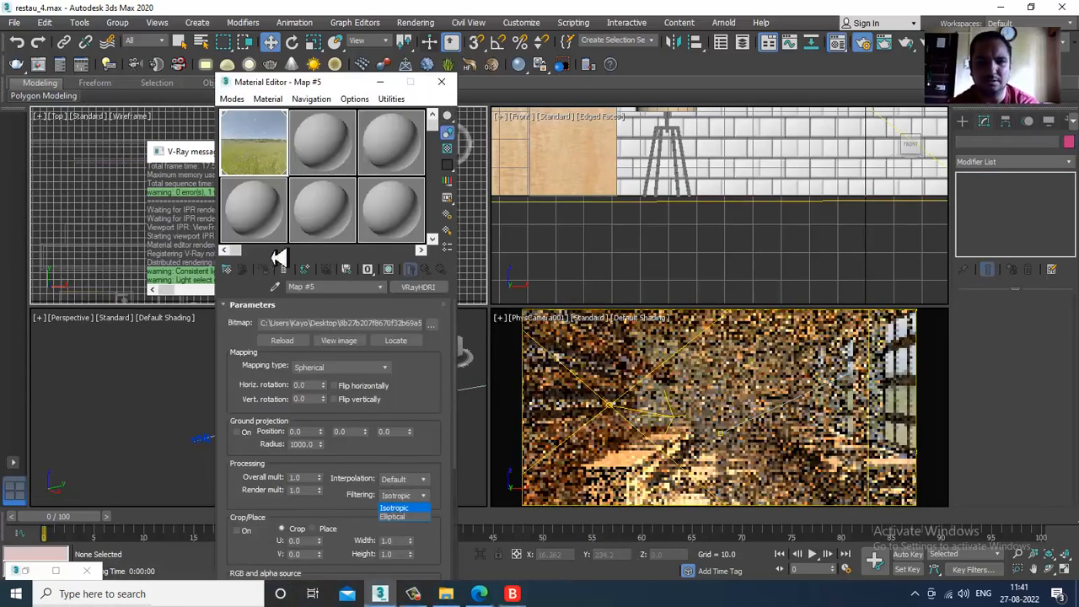
click(240, 105)
click(232, 99)
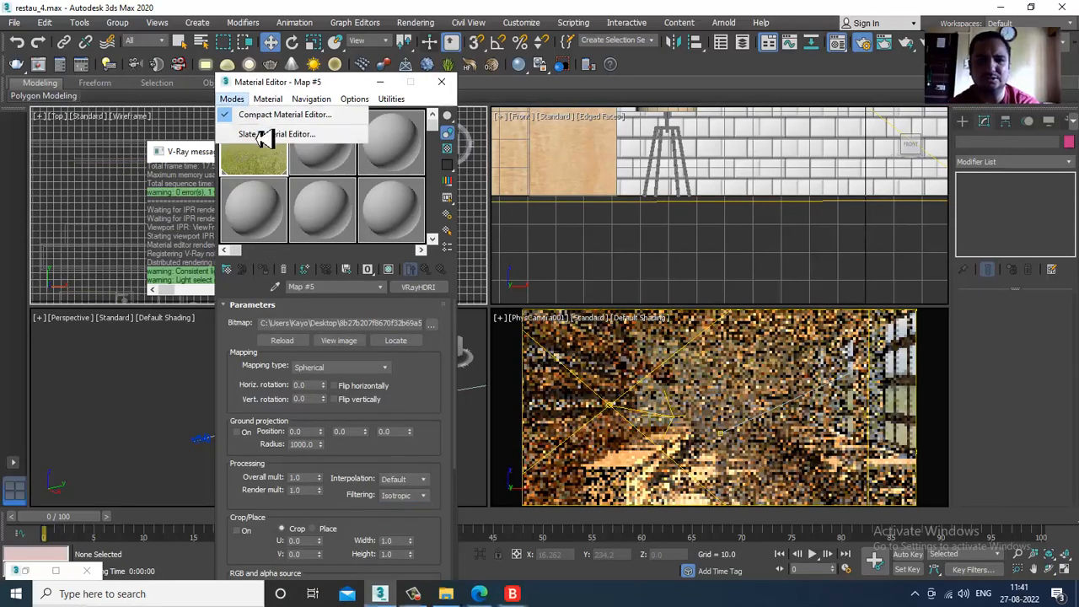
click(261, 135)
click(16, 22)
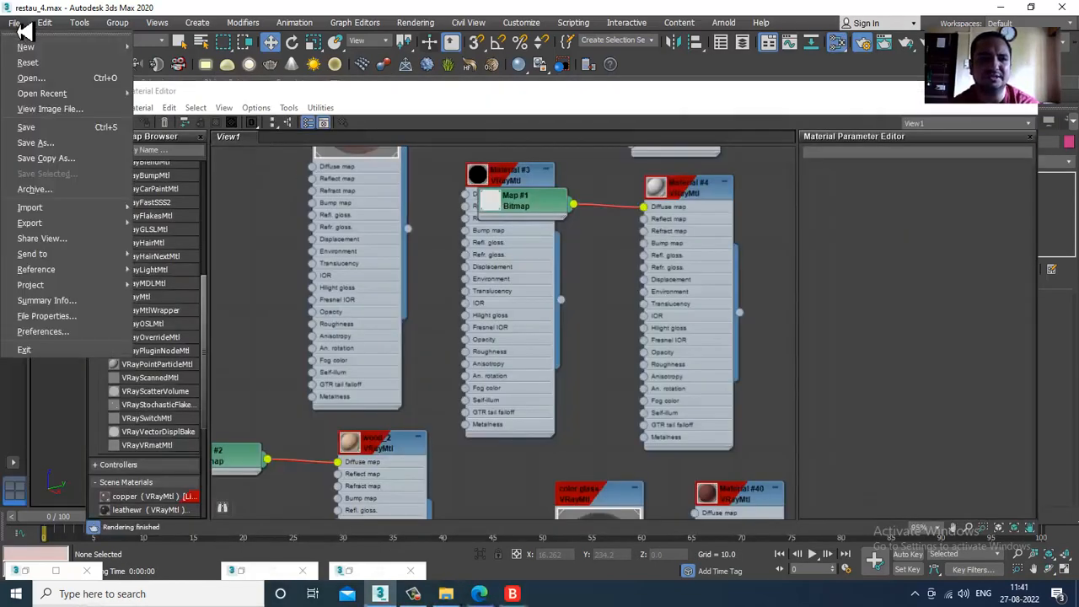
click(70, 129)
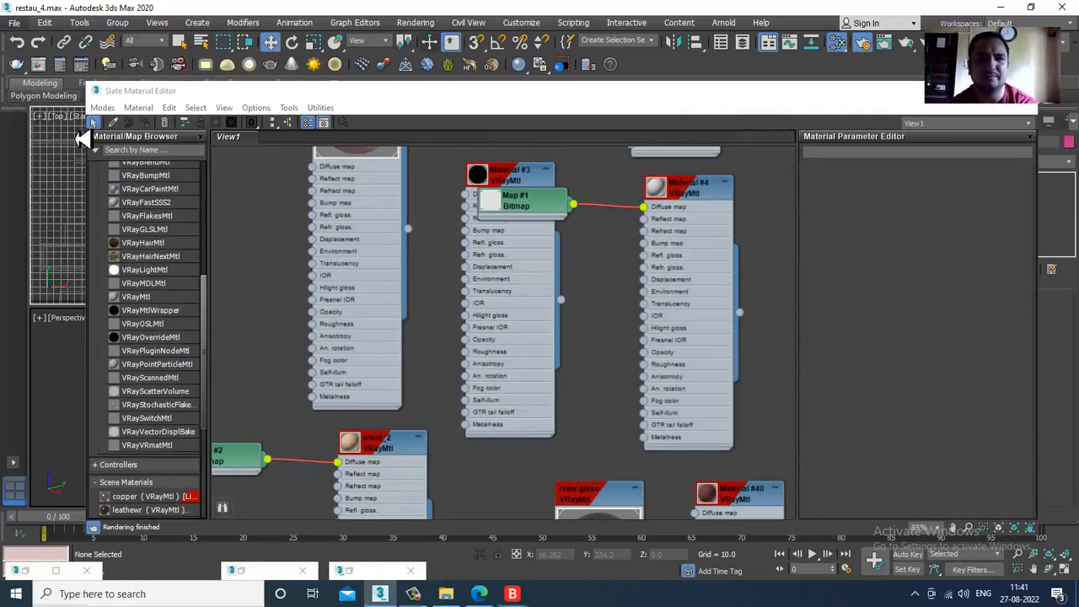
- Set the reflection Subdivs of the table material to 16
middle_drag(442, 229, 491, 431)
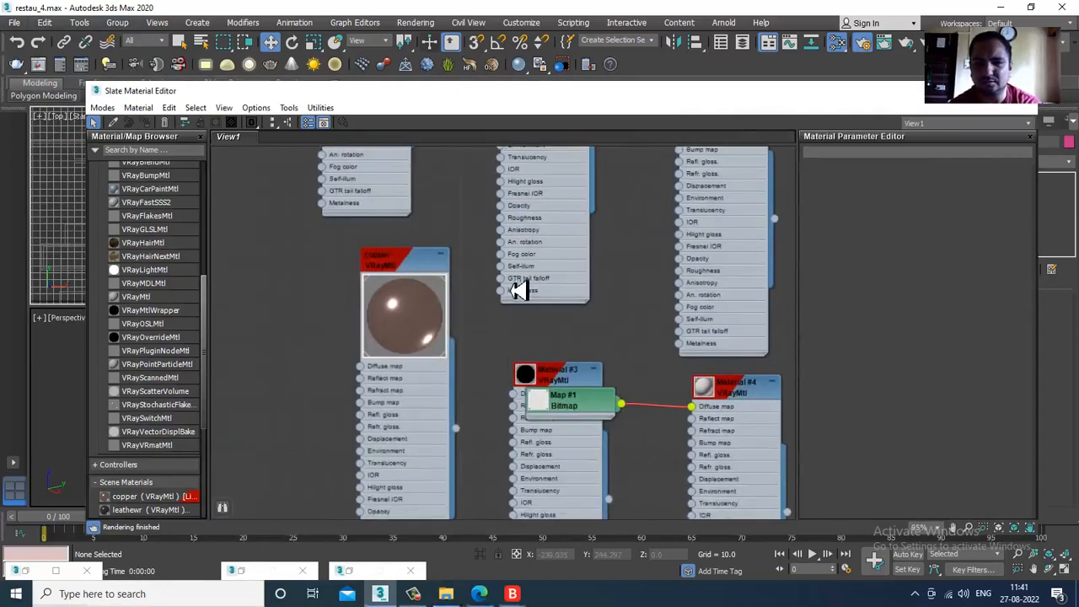
middle_drag(518, 290, 470, 512)
scroll(484, 365, down, 3)
scroll(484, 365, up, 2)
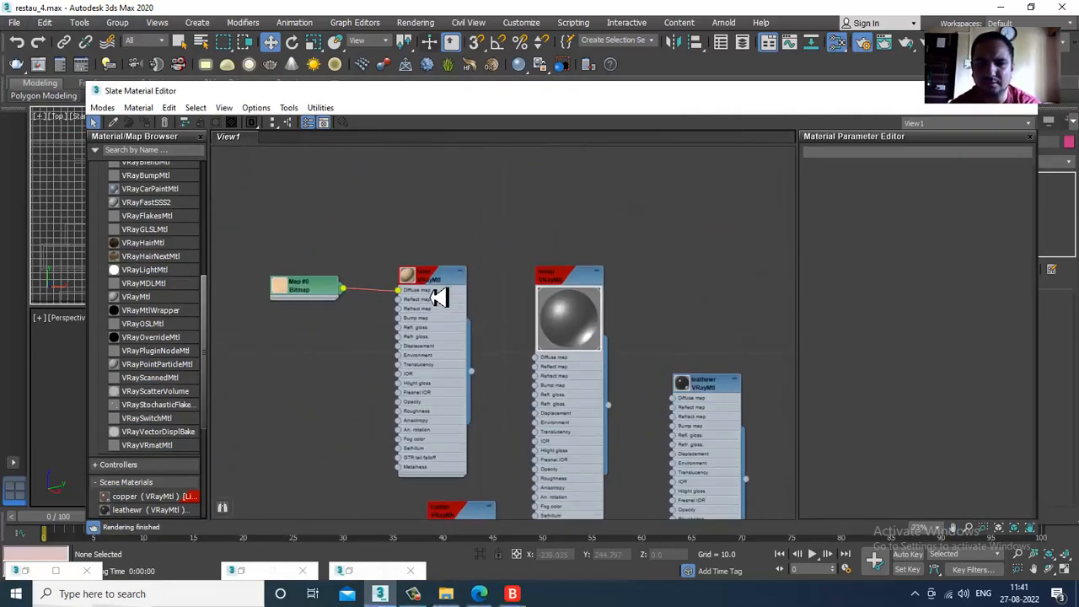
click(434, 291)
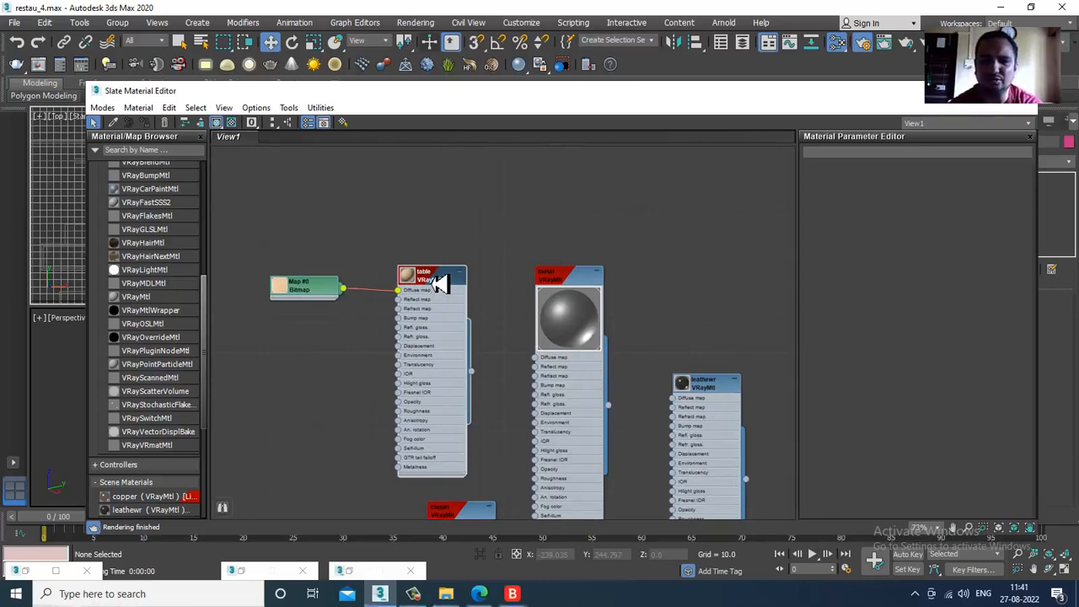
double_click(440, 280)
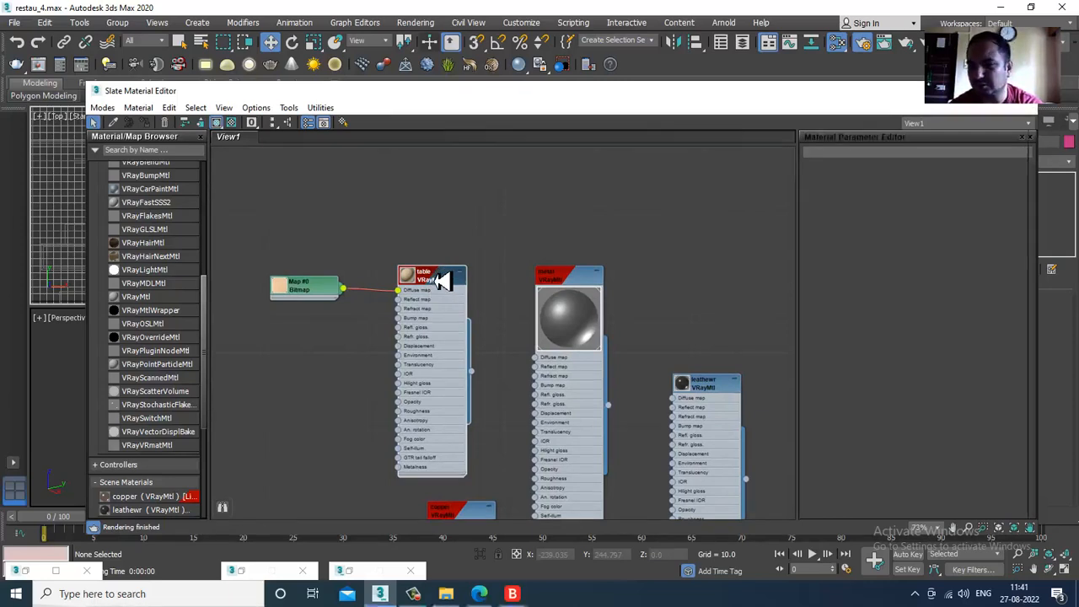
drag(1003, 280, 883, 284)
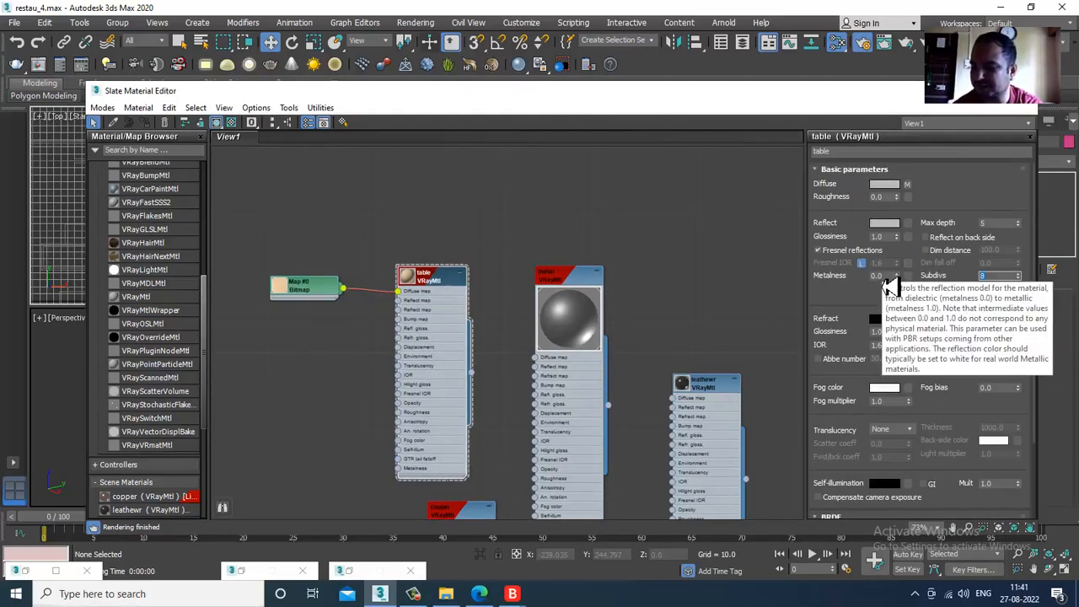
- Set the reflection Subdivs of the metal and leathewr materials to 16
double_click(560, 303)
drag(998, 280, 964, 293)
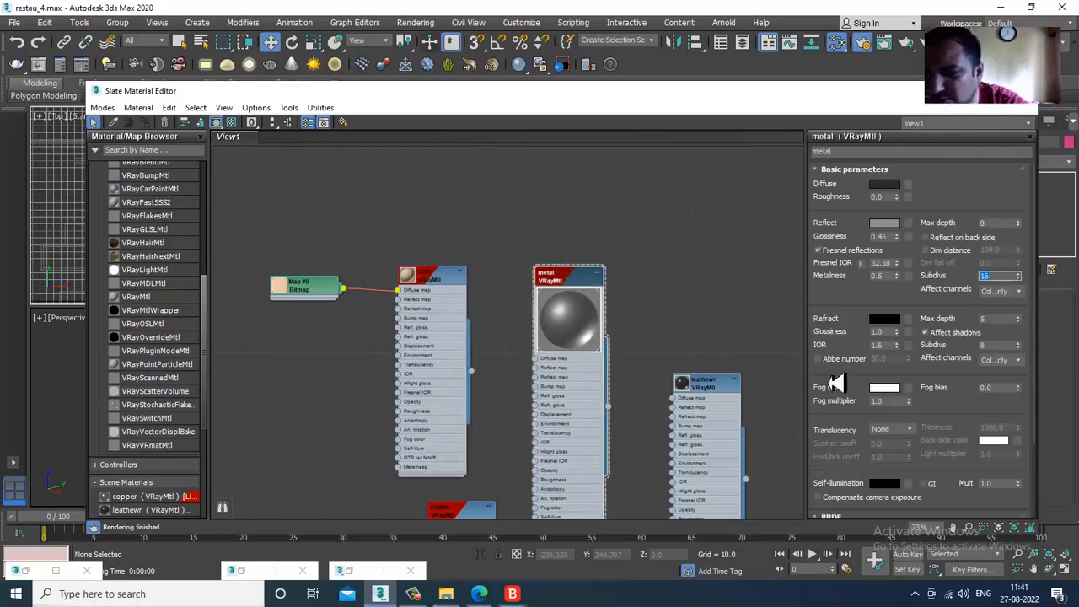
double_click(704, 390)
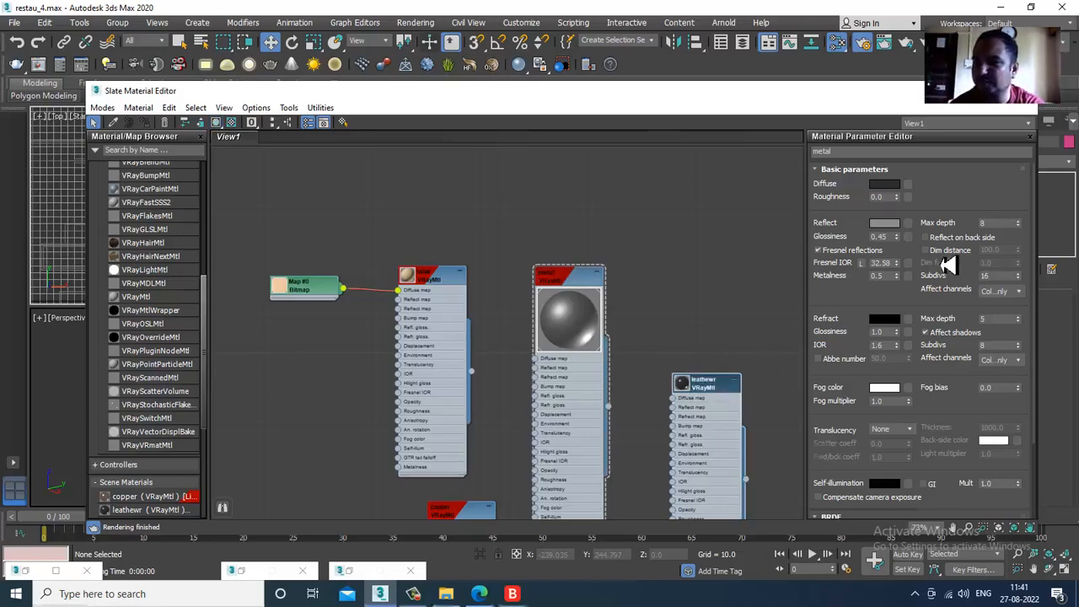
drag(994, 279, 933, 279)
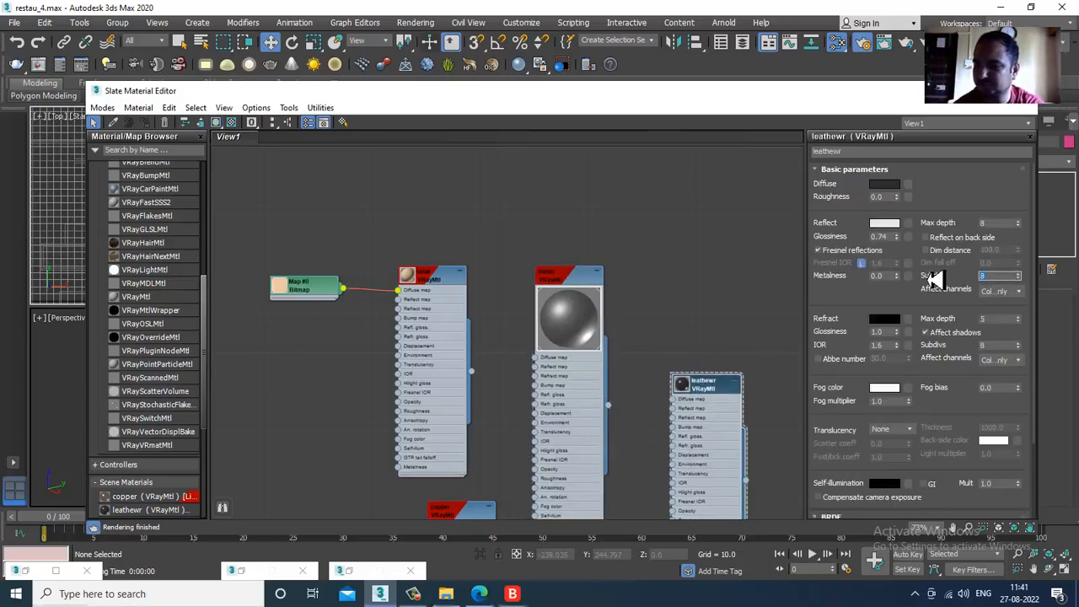
text(16)
- Review the copper material's parameters and set the reflection Subdivs of Material #3 and Material #4 to 16
middle_drag(646, 335, 632, 160)
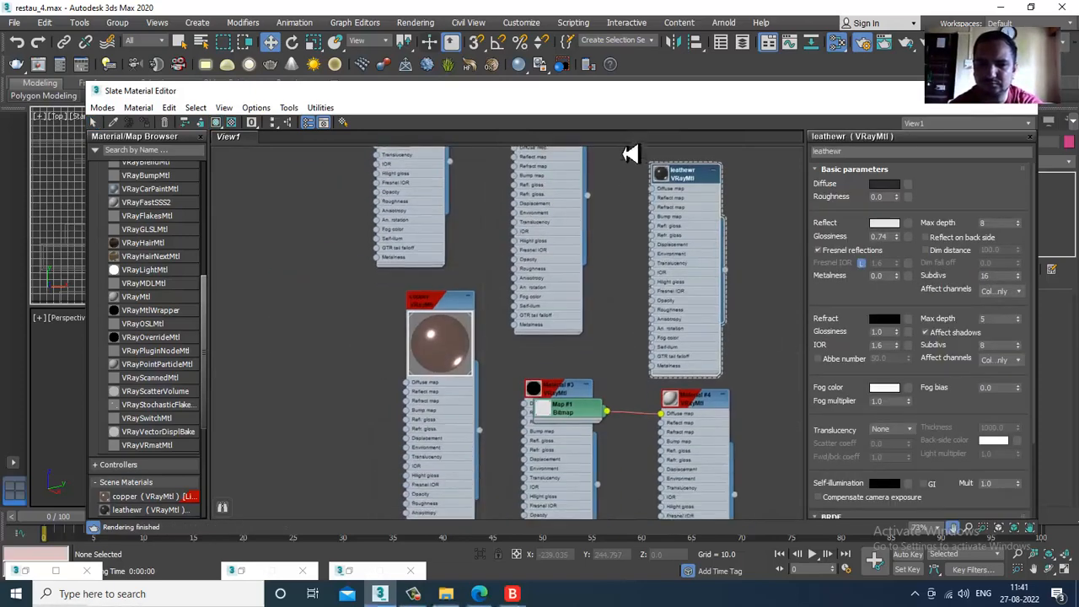
double_click(426, 298)
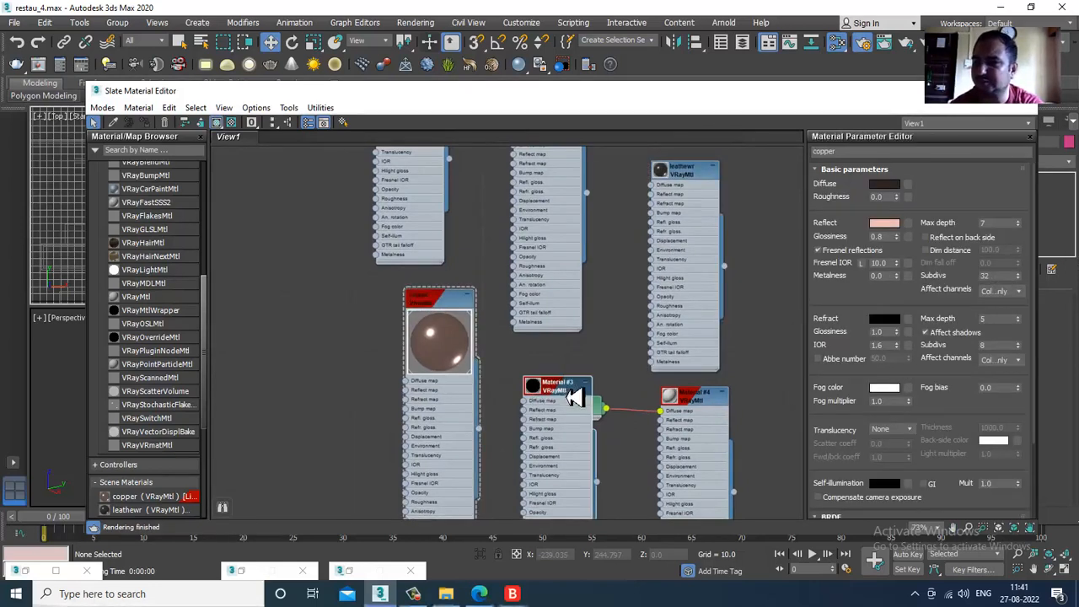
double_click(570, 393)
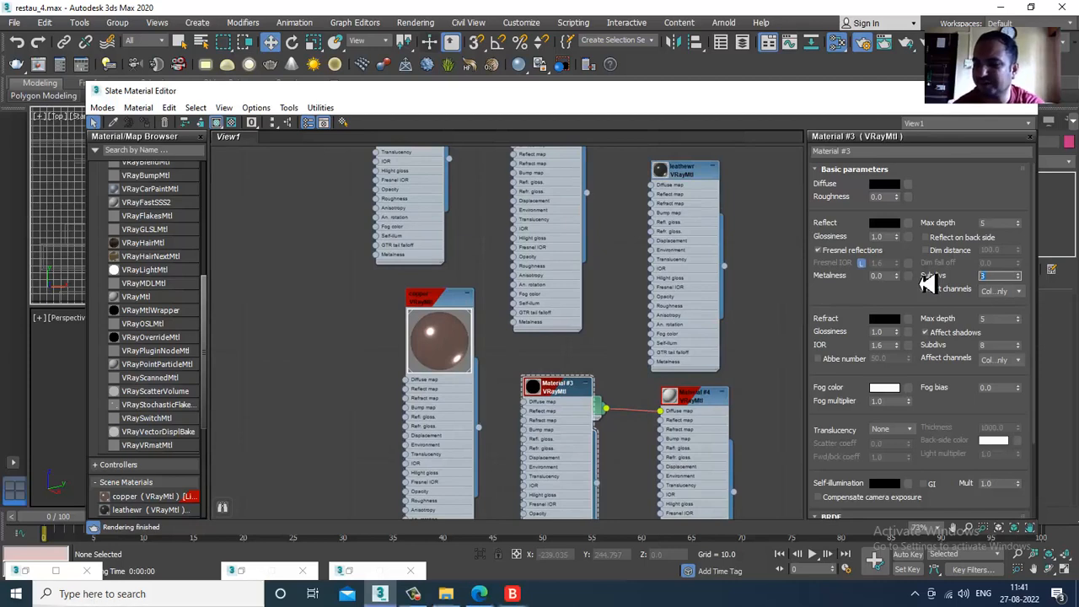
double_click(717, 401)
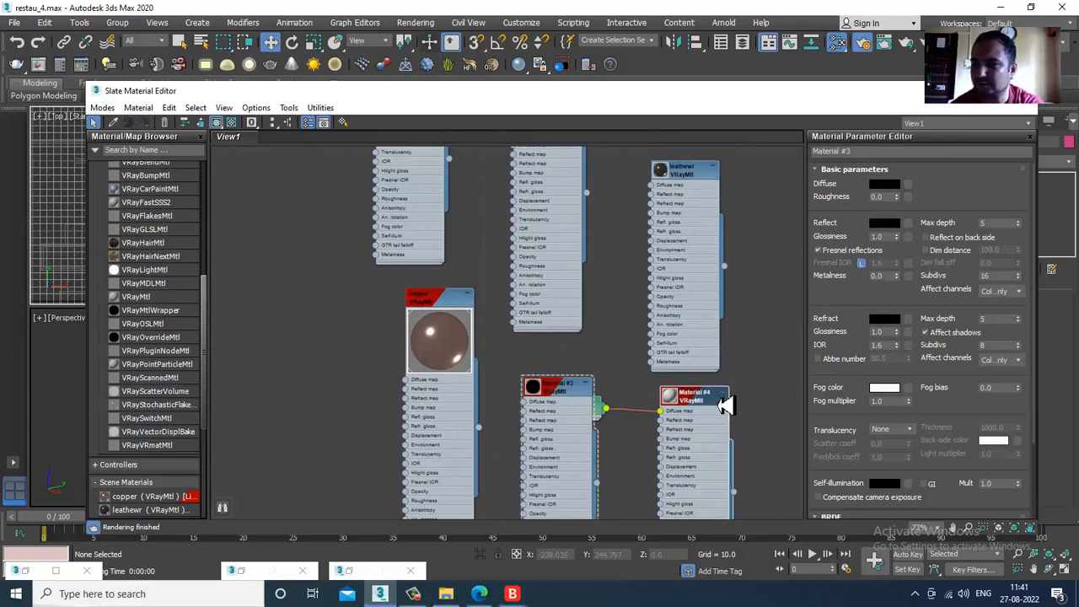
double_click(993, 278)
text(3)
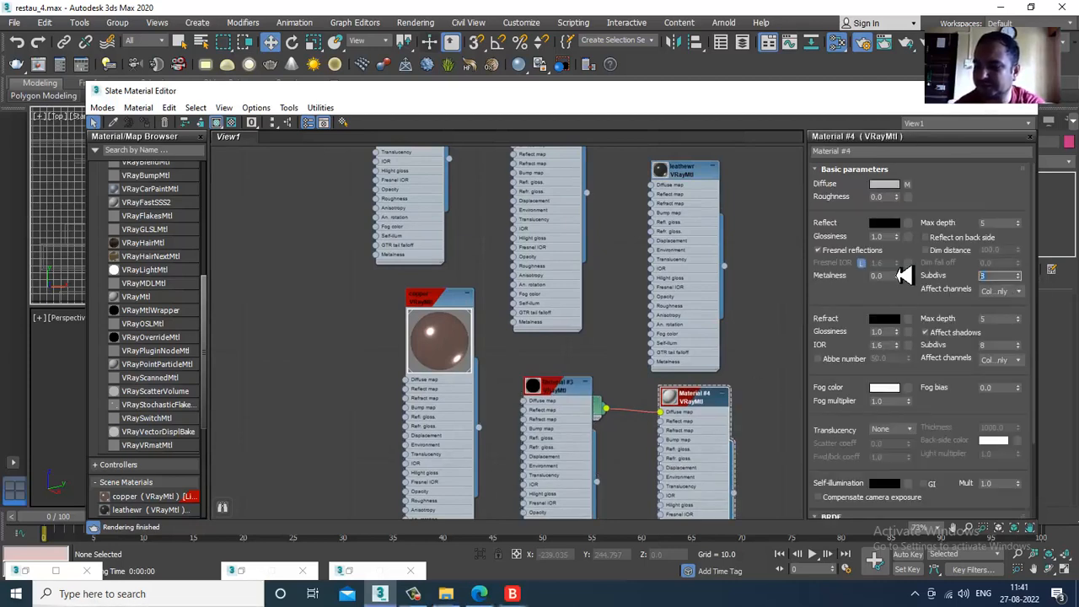
- Set the reflection Subdivs of the wood_2, color glass and Material #40 materials to 16
middle_drag(571, 400, 511, 237)
middle_drag(506, 384, 531, 389)
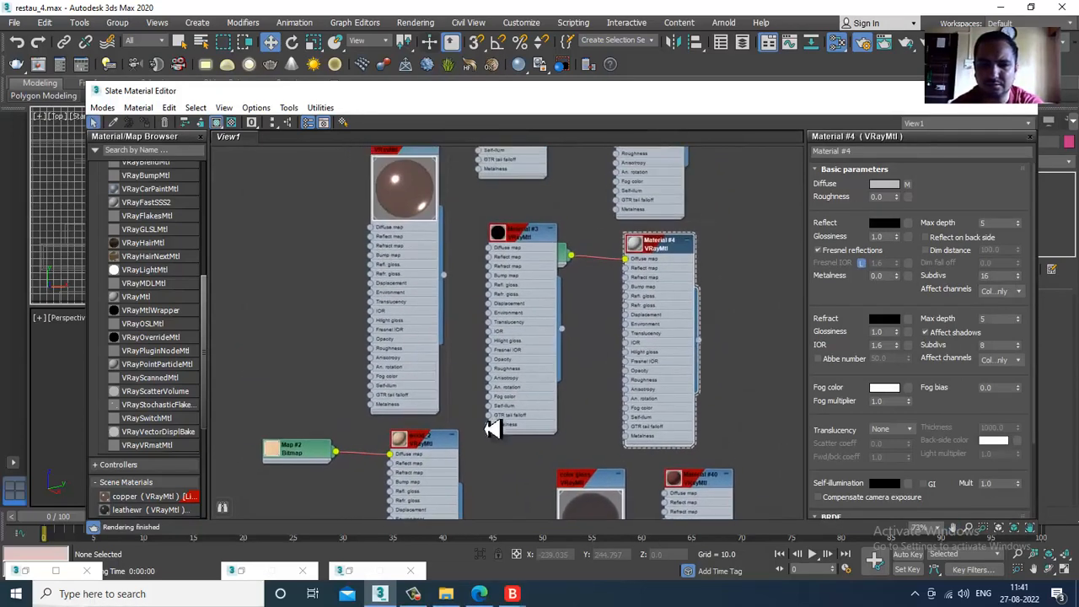
double_click(436, 448)
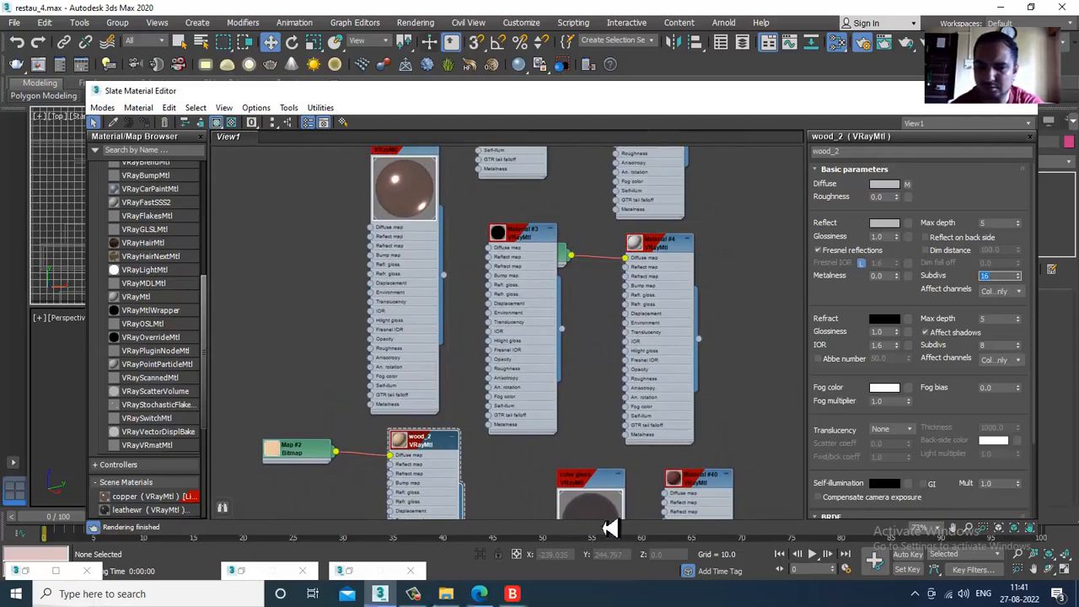
double_click(583, 487)
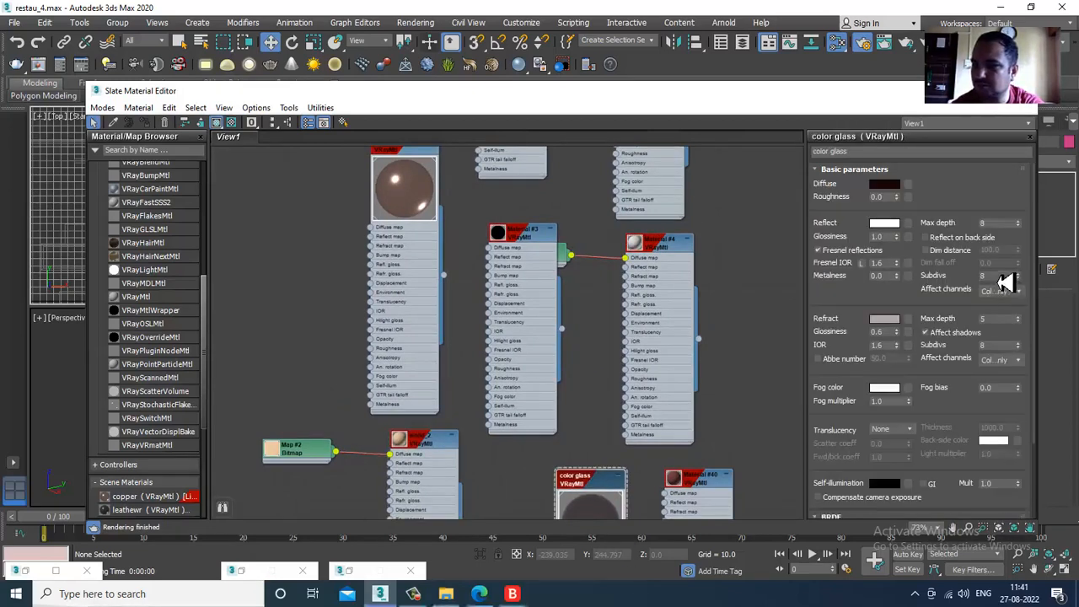
double_click(699, 481)
click(996, 276)
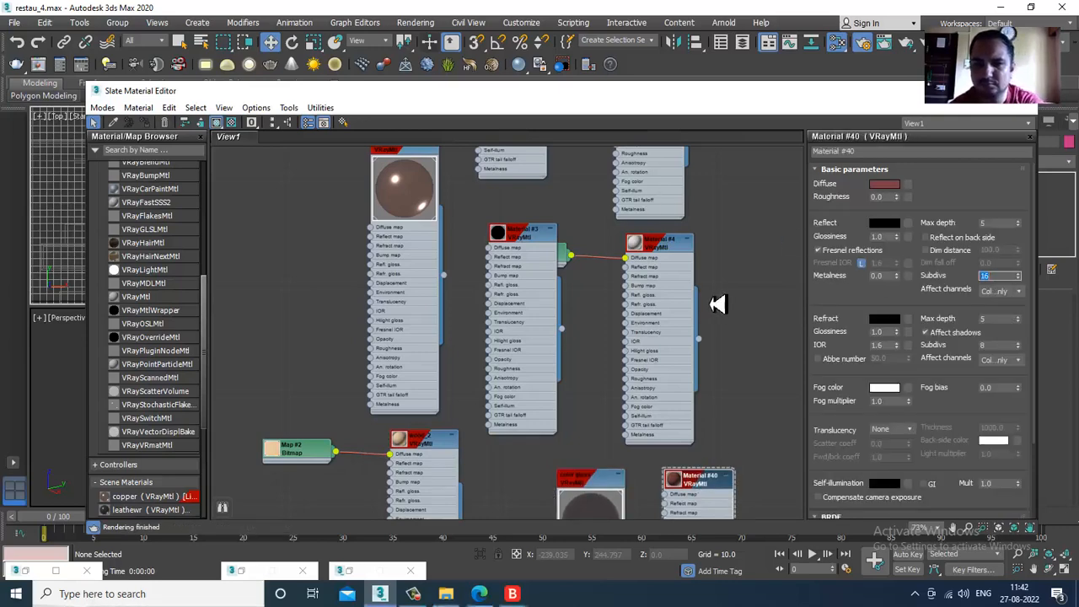
- Set the reflection Subdivs of Material #76 and Material #52 to 16
middle_drag(681, 430, 684, 205)
middle_drag(660, 385, 672, 280)
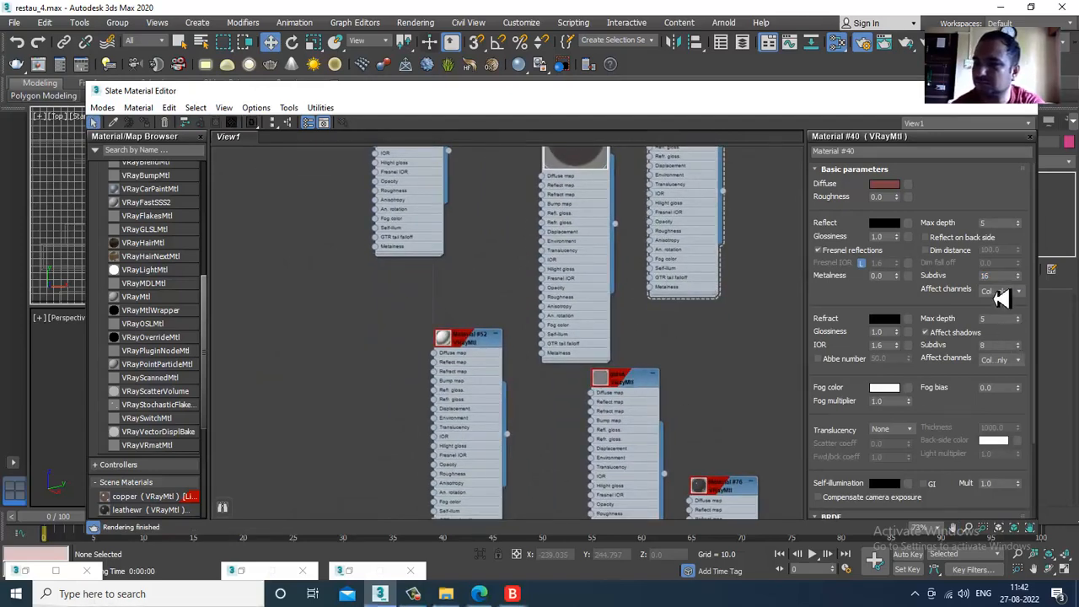
double_click(722, 494)
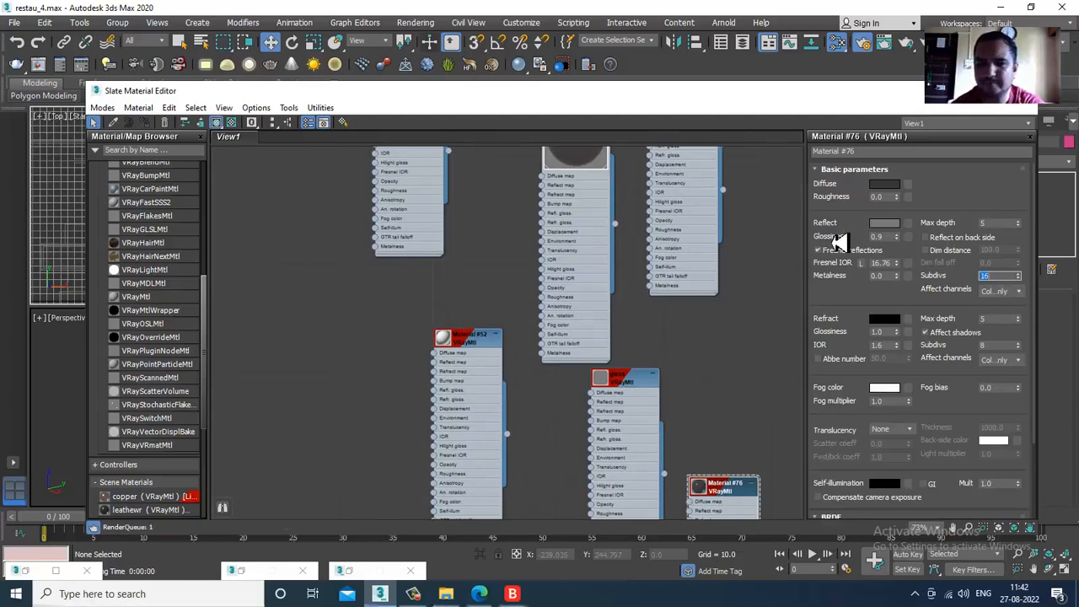
double_click(476, 344)
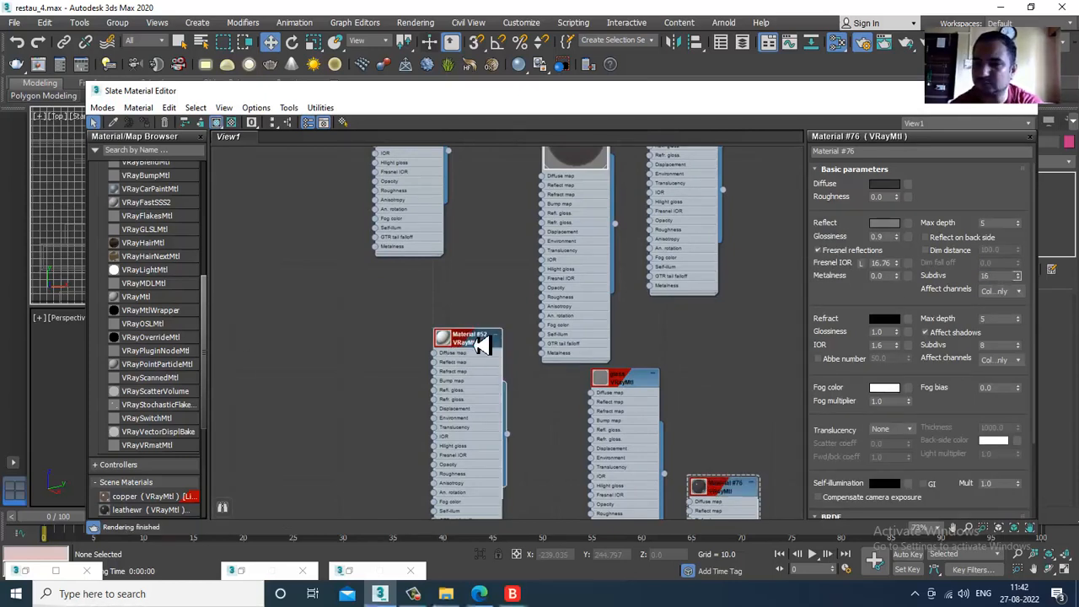
double_click(994, 278)
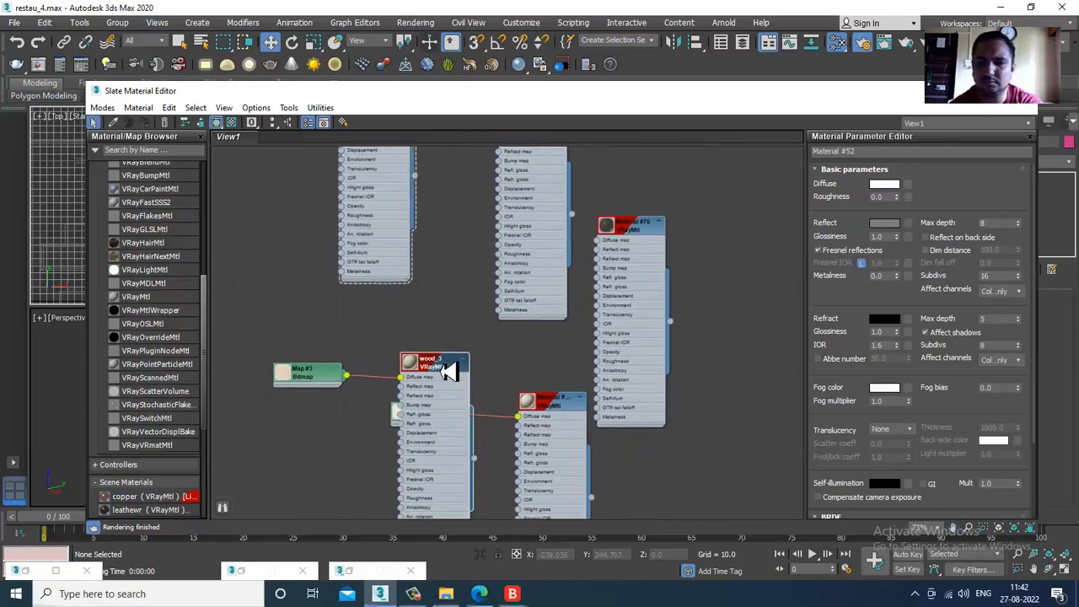
- Set the reflection Subdivs of the wood_3 material and Material #136 to 16
double_click(450, 372)
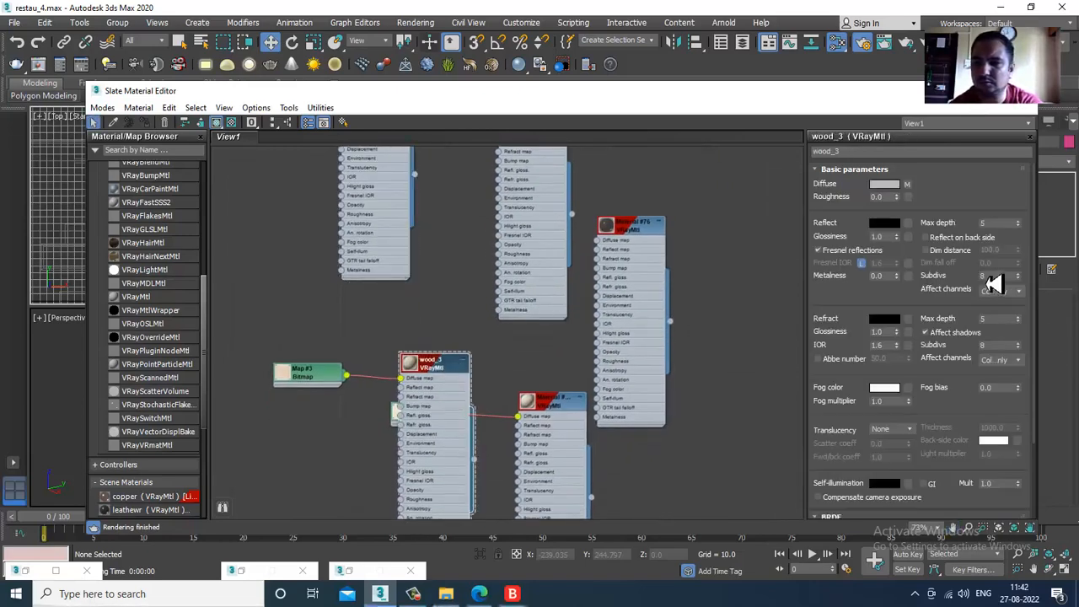
double_click(1000, 276)
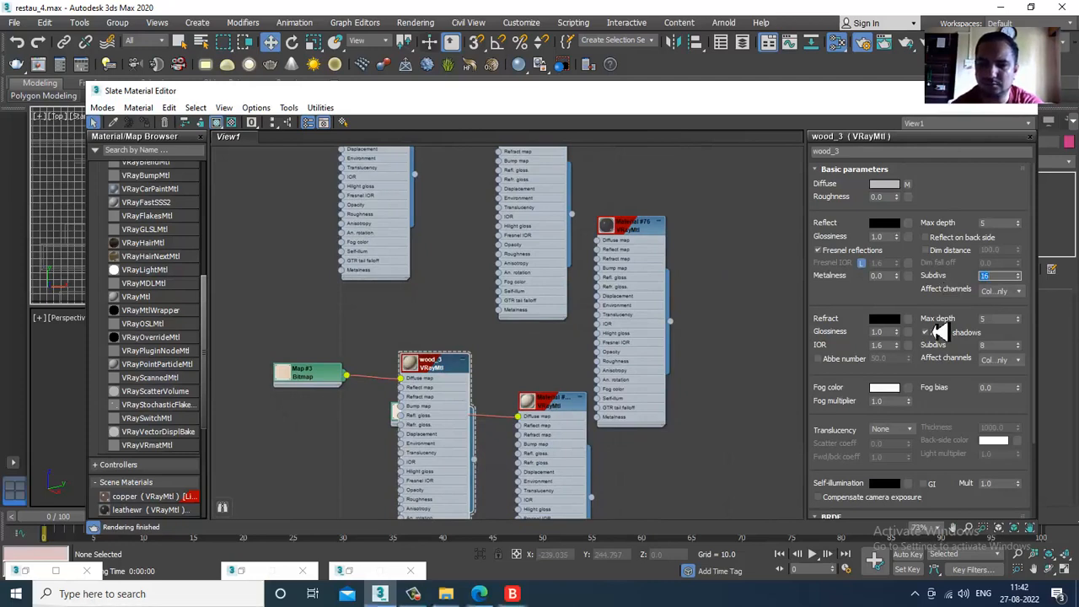
double_click(552, 402)
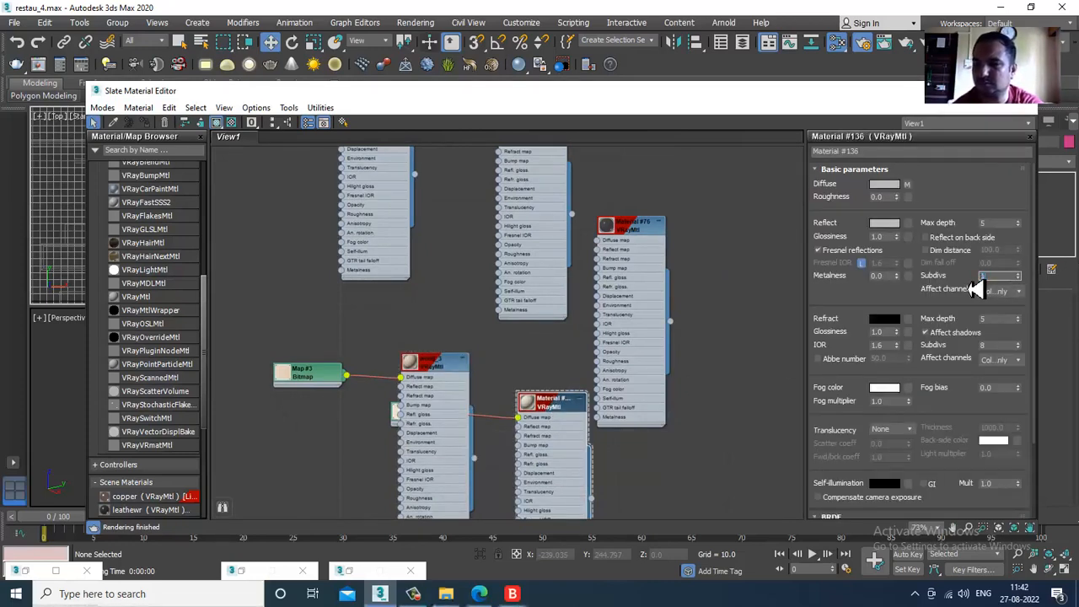
- Set the reflection Subdivs of Material #137 to 16, open Material #138's reflection Subdivs for editing, and put away the Slate Material Editor
middle_drag(602, 379, 545, 31)
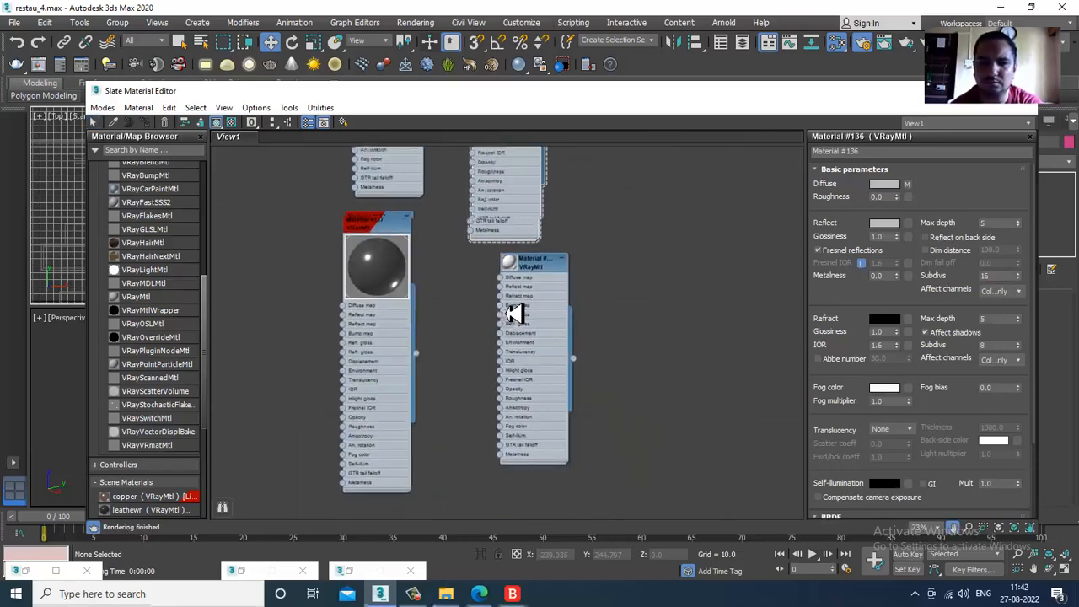
middle_drag(515, 316, 527, 305)
double_click(371, 213)
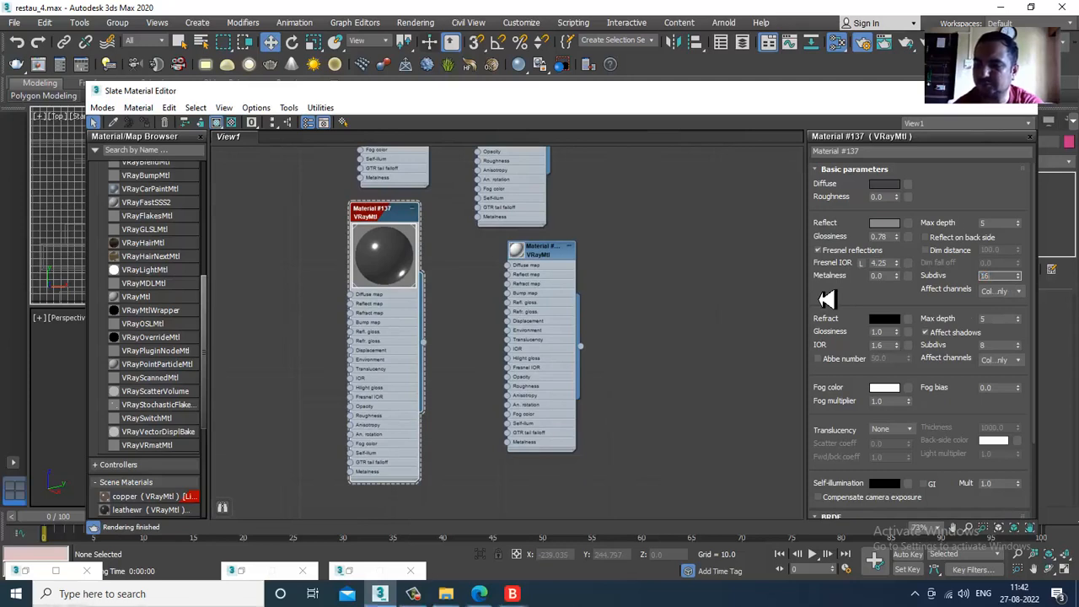
click(557, 268)
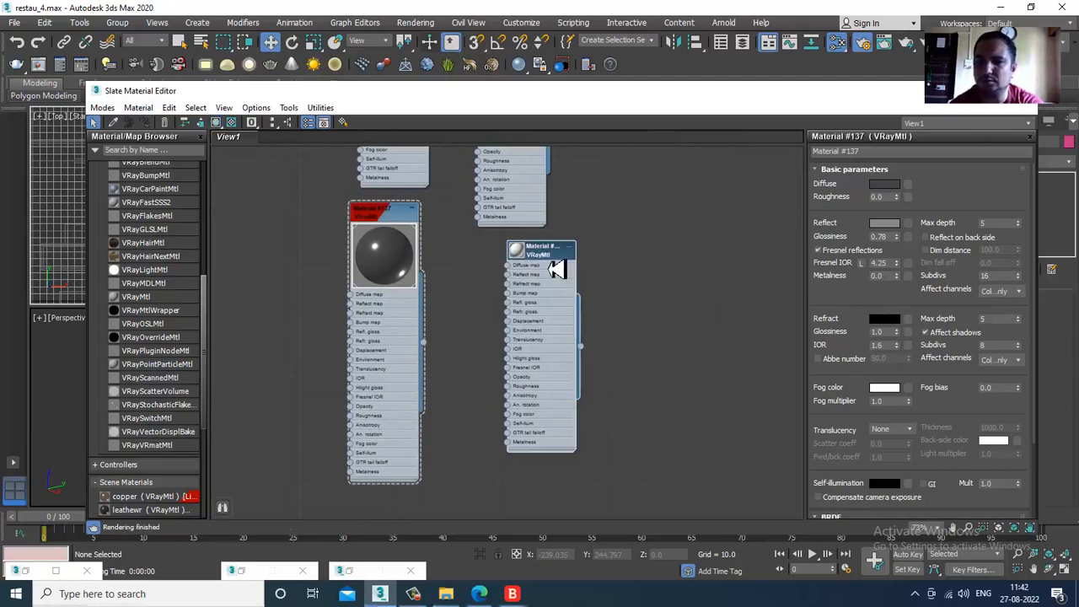
double_click(541, 252)
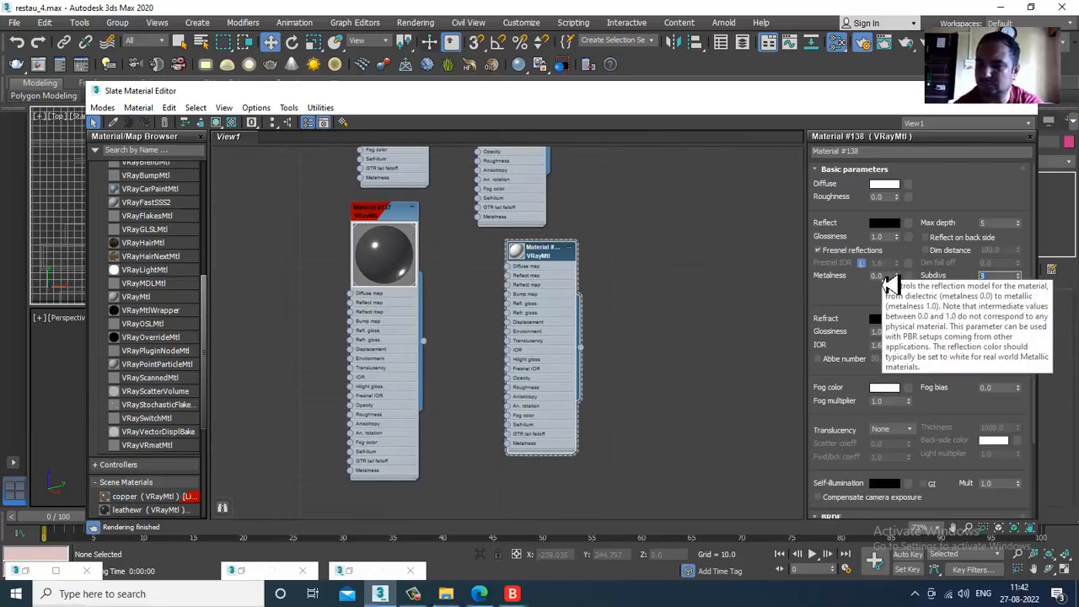
click(1031, 90)
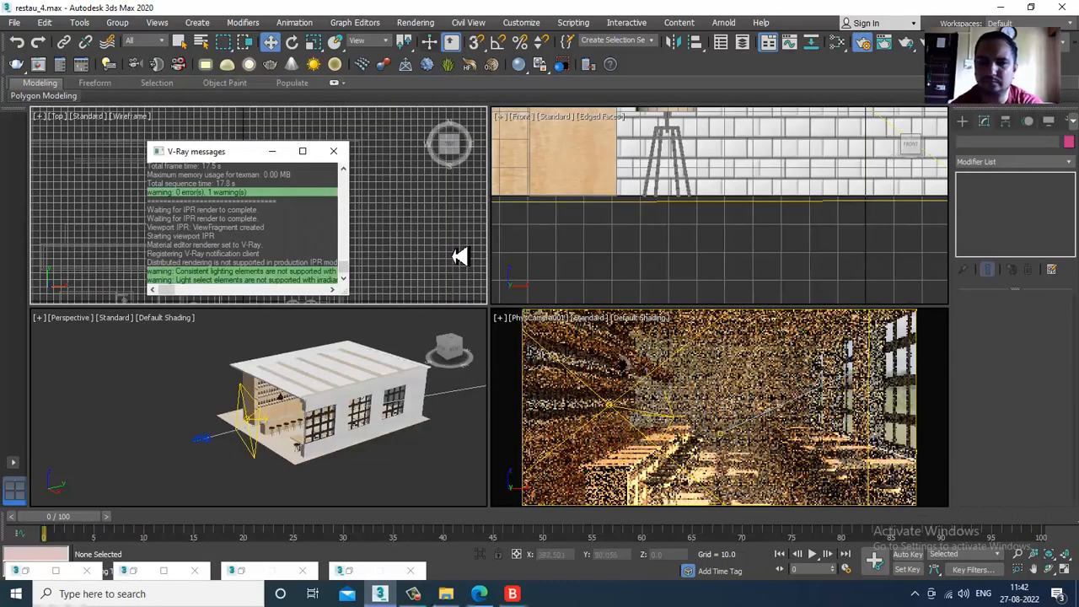
- Maximize the PhysCamera001 view, dismiss the V-Ray messages and start a render of the restaurant interior
click(816, 410)
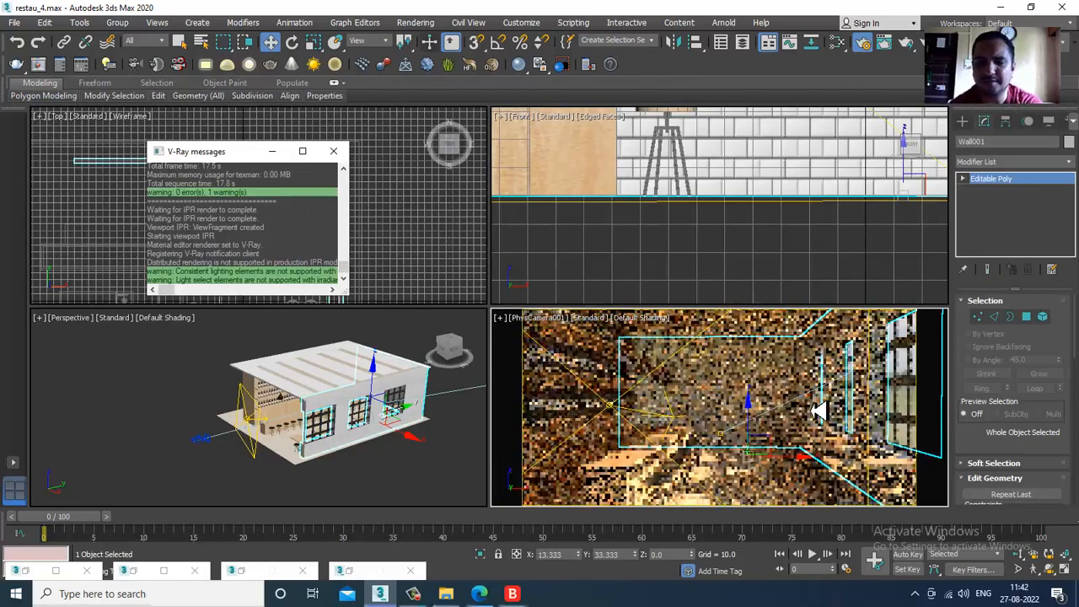
key(alt+w)
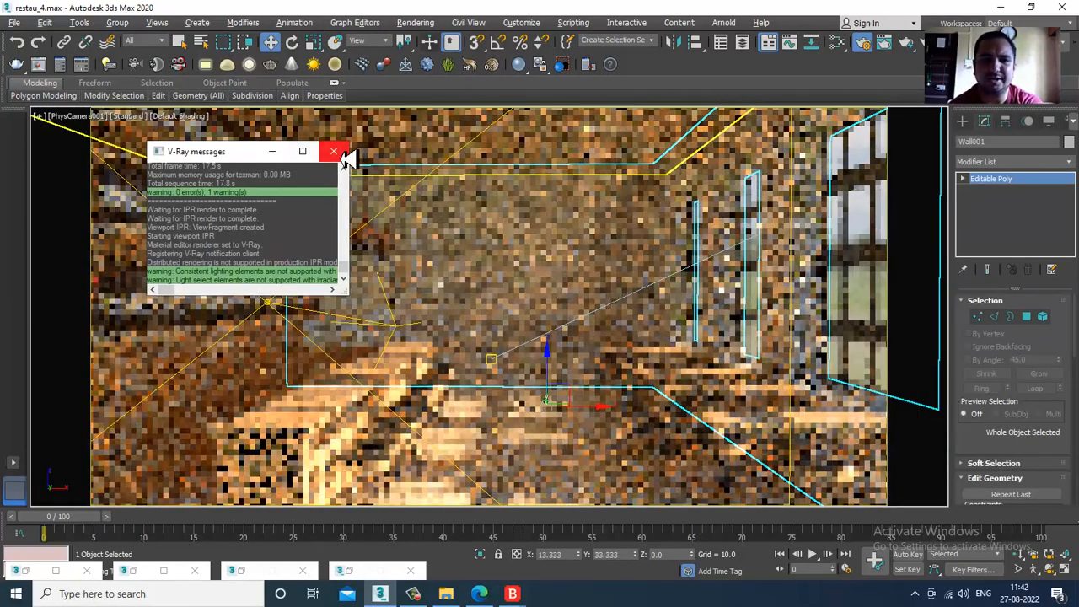
click(334, 151)
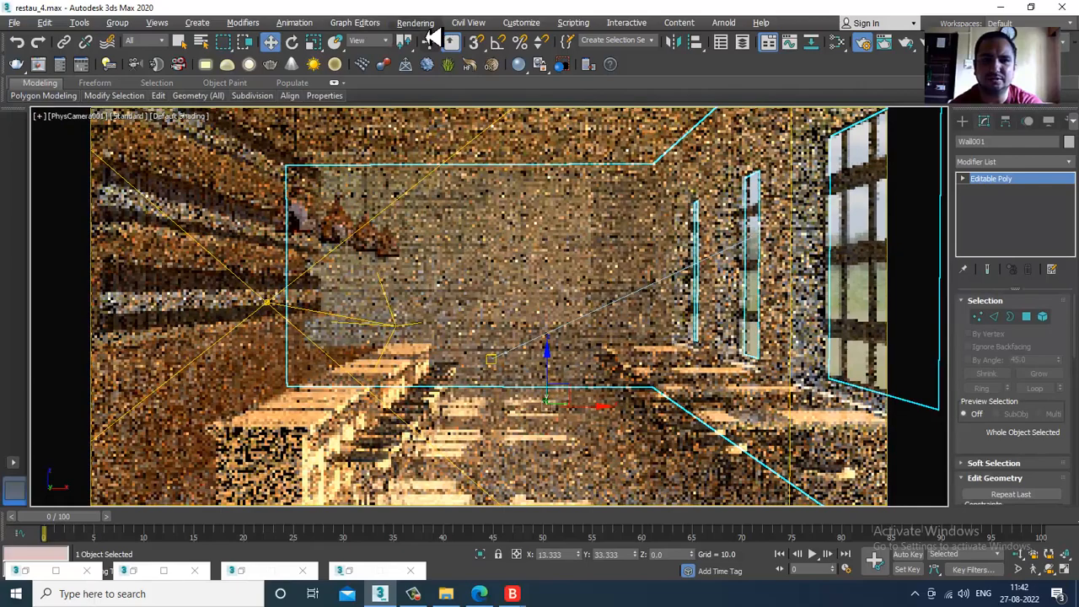
click(416, 22)
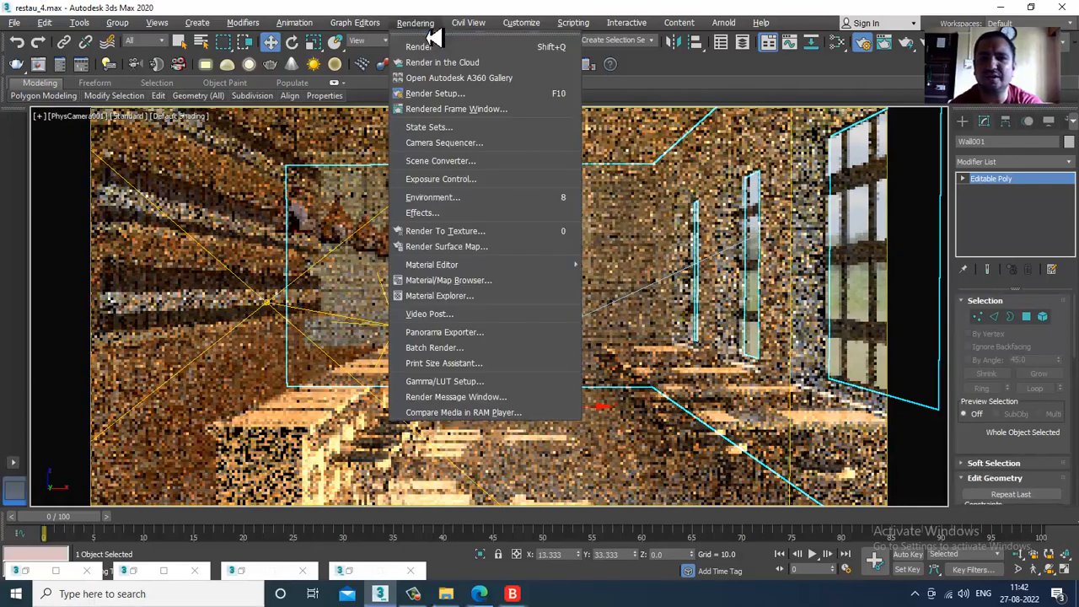
click(444, 45)
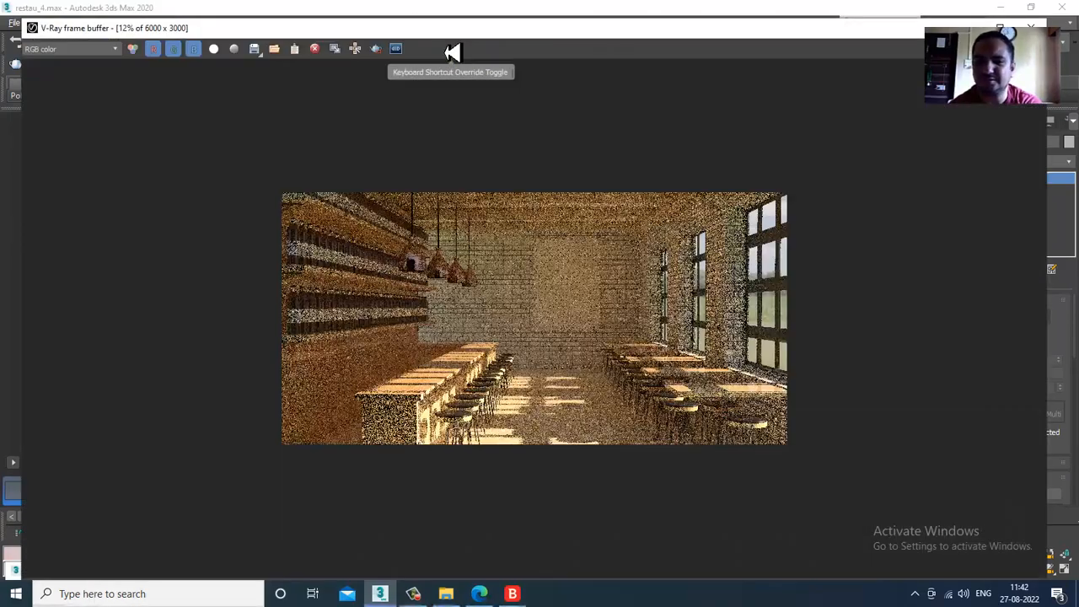